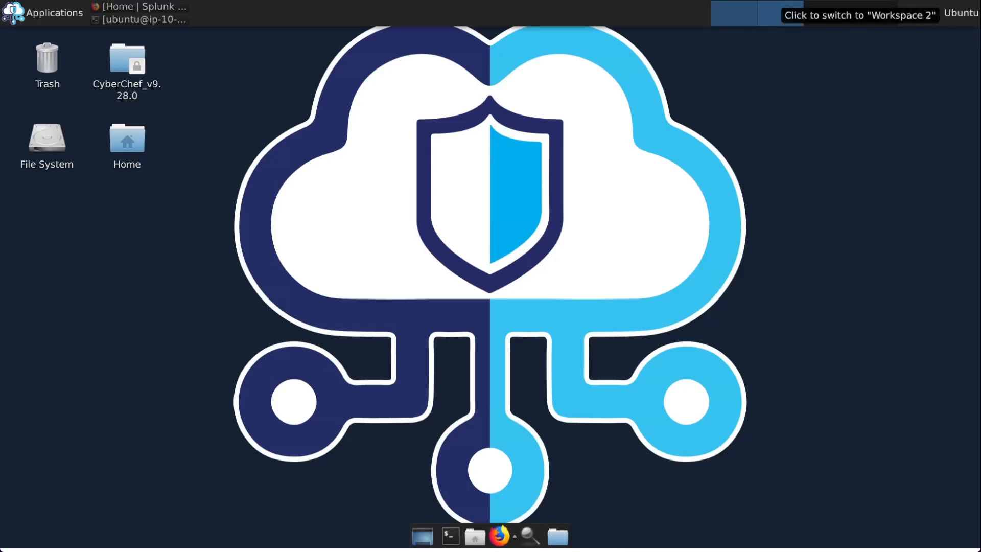
Read the lab scenario's instructions on starting Splunk and on beginning queries with index=* over All Time
{"action": "left_click", "coordinate": [805, 1]}
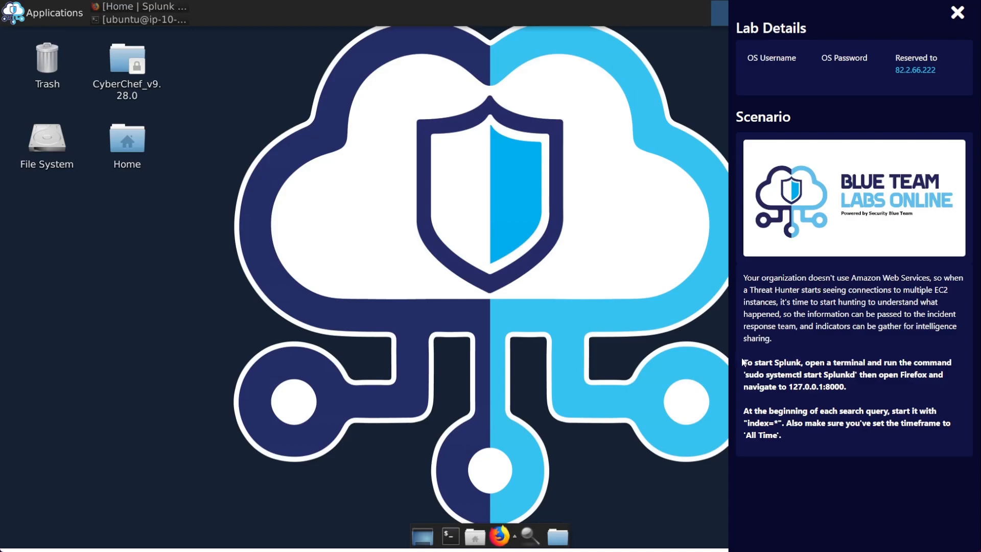
{"action": "left_click_drag", "start_coordinate": [745, 364], "coordinate": [843, 384]}
{"action": "left_click", "coordinate": [853, 387]}
{"action": "left_click_drag", "start_coordinate": [797, 434], "coordinate": [744, 410]}
{"action": "left_click", "coordinate": [809, 433]}
Check the Splunk start command in the terminal, and open the Search & Reporting app in Firefox with the scenario closed
{"action": "left_click", "coordinate": [155, 21]}
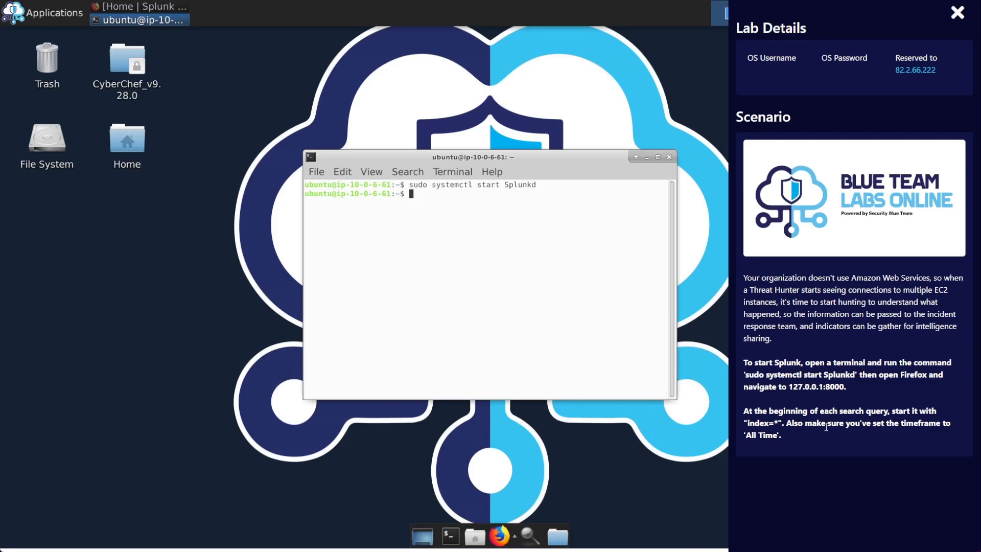
{"action": "left_click", "coordinate": [116, 8]}
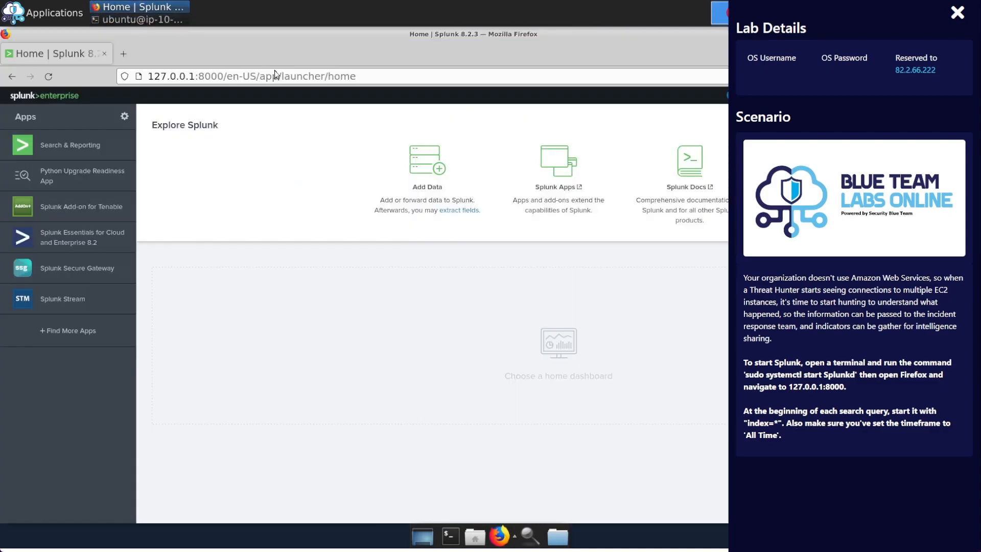
{"action": "left_click", "coordinate": [958, 13]}
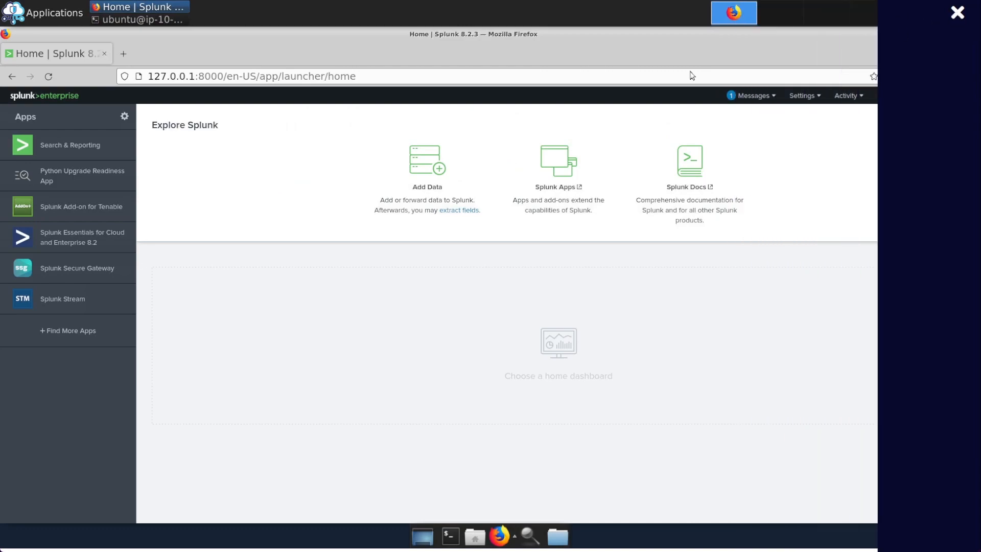
{"action": "left_click", "coordinate": [97, 146]}
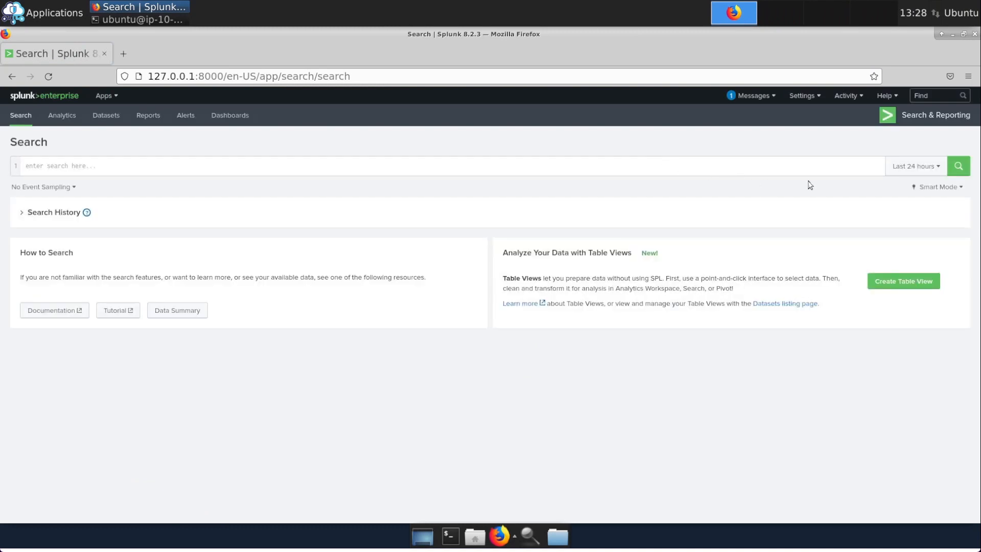
Set the search time range to All time and enter index=* as the query
{"action": "left_click", "coordinate": [913, 166]}
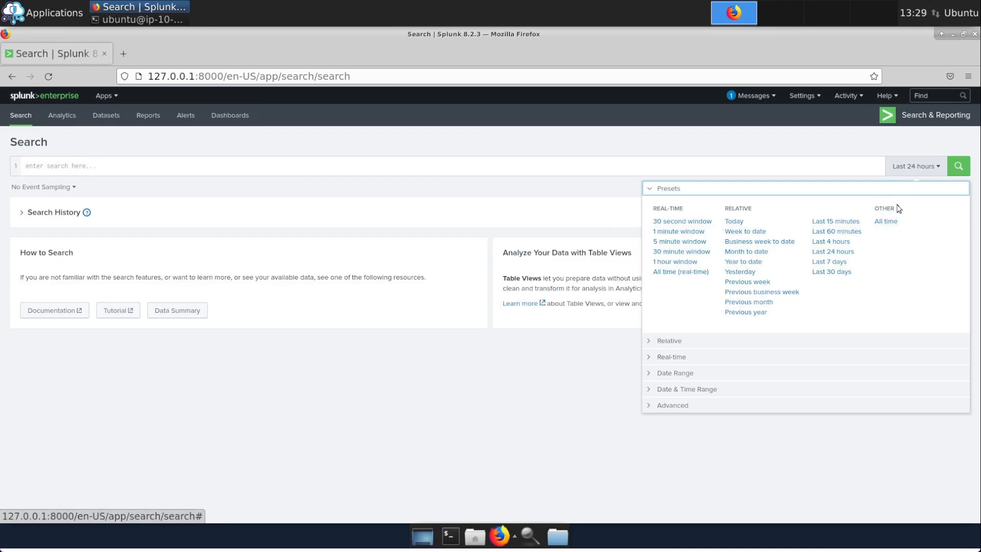
{"action": "left_click", "coordinate": [885, 222]}
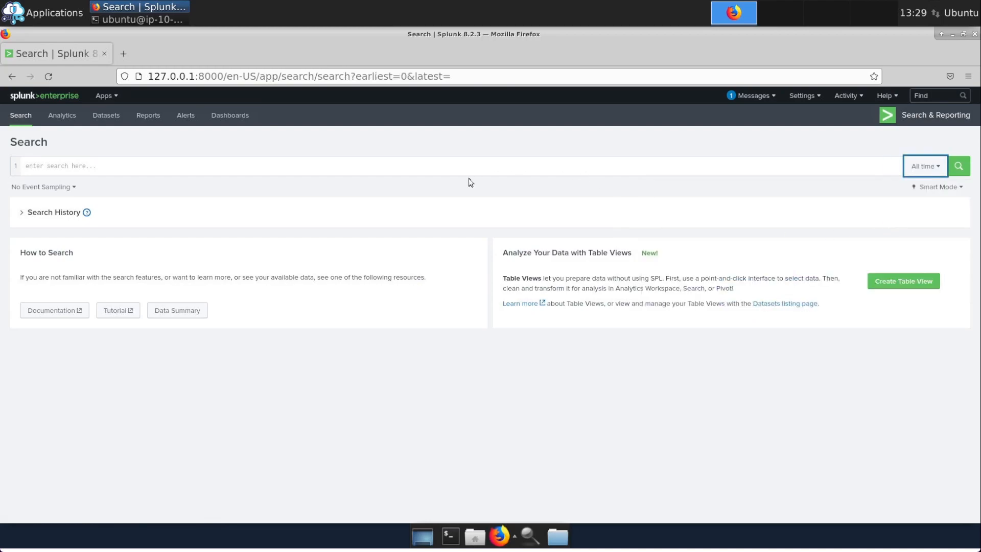
{"action": "left_click", "coordinate": [57, 164]}
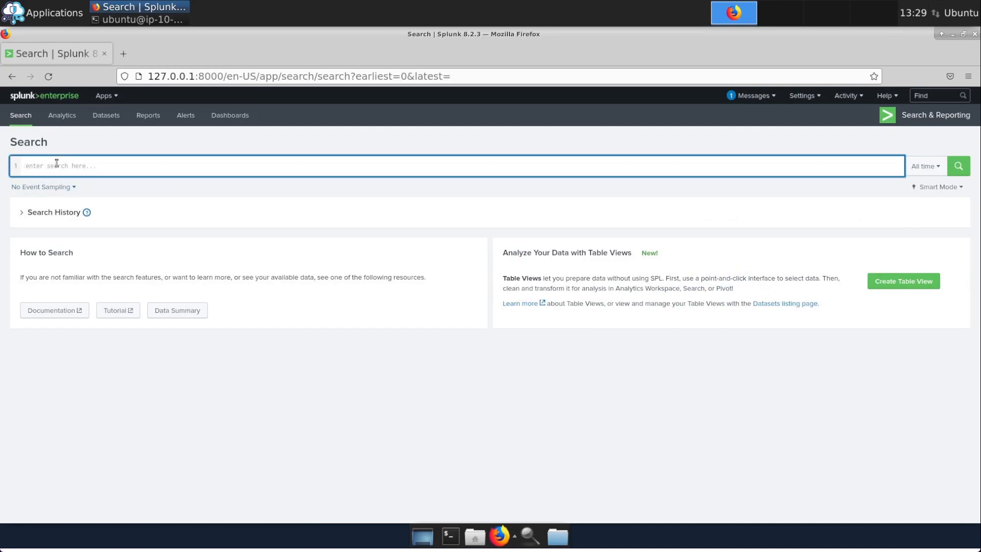
{"action": "type", "text": "index="}
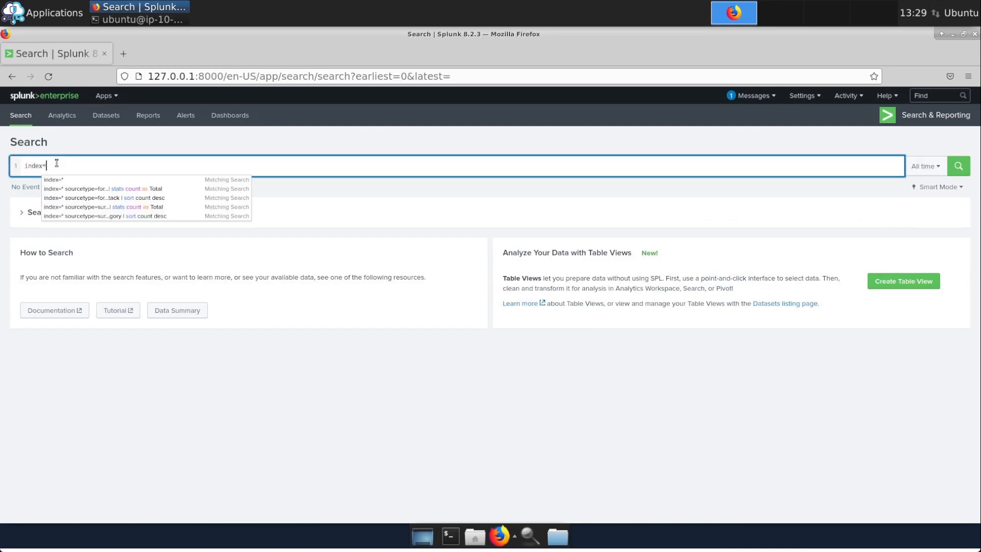
{"action": "type", "text": "*"}
{"action": "left_click", "coordinate": [442, 149]}
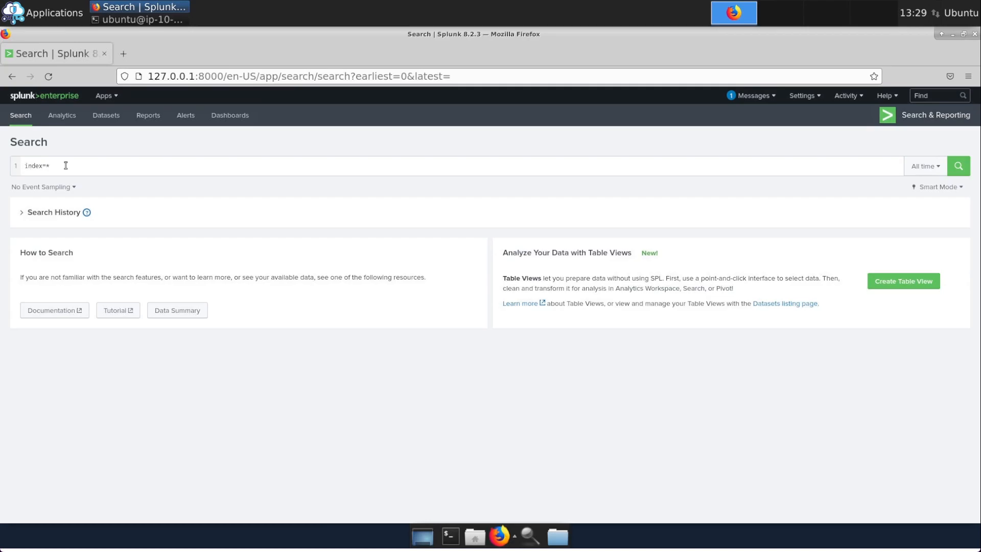
Read Question 1 about the number of EC2 destination hostnames in the Sysmon logs, and close the questions
{"action": "left_click", "coordinate": [850, 1]}
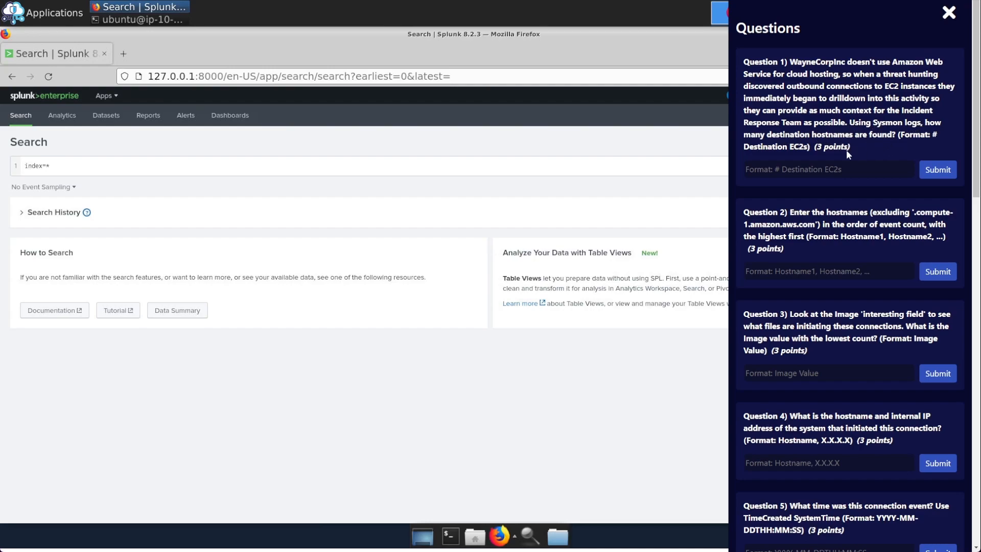
{"action": "left_click_drag", "start_coordinate": [874, 126], "coordinate": [926, 129]}
{"action": "left_click", "coordinate": [910, 135]}
{"action": "left_click", "coordinate": [949, 13]}
Set event sampling to 1:100 and run the index=* search
{"action": "left_click", "coordinate": [137, 168]}
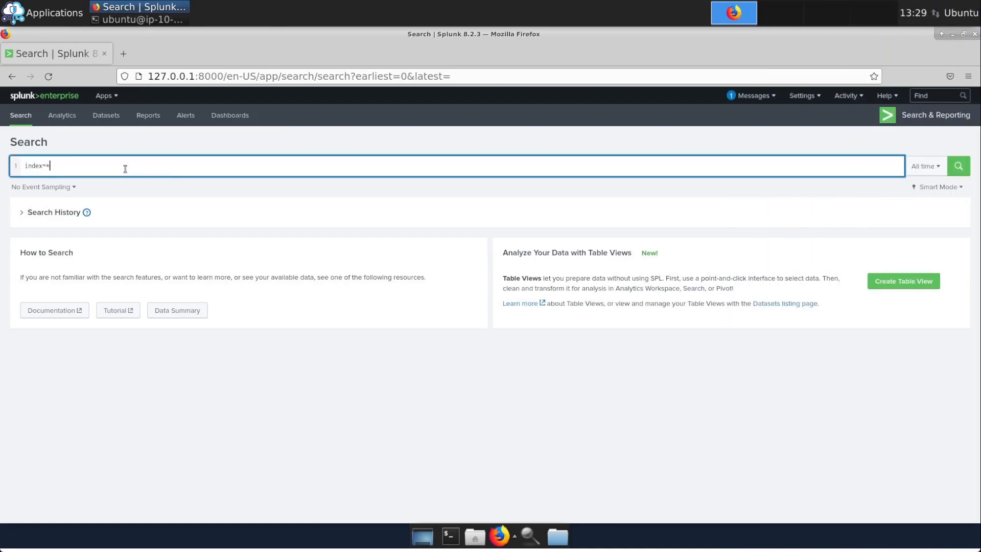
{"action": "left_click", "coordinate": [59, 189]}
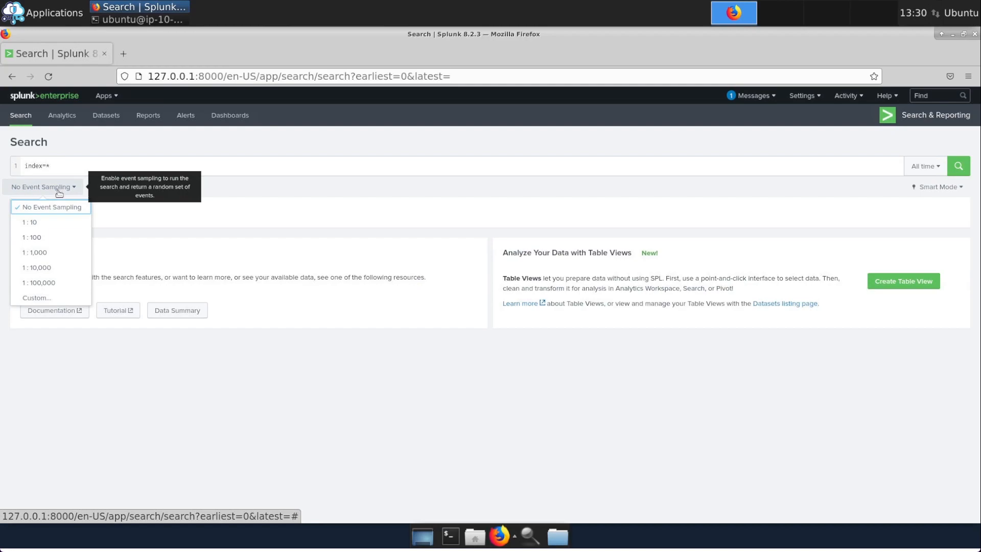
{"action": "left_click", "coordinate": [63, 239]}
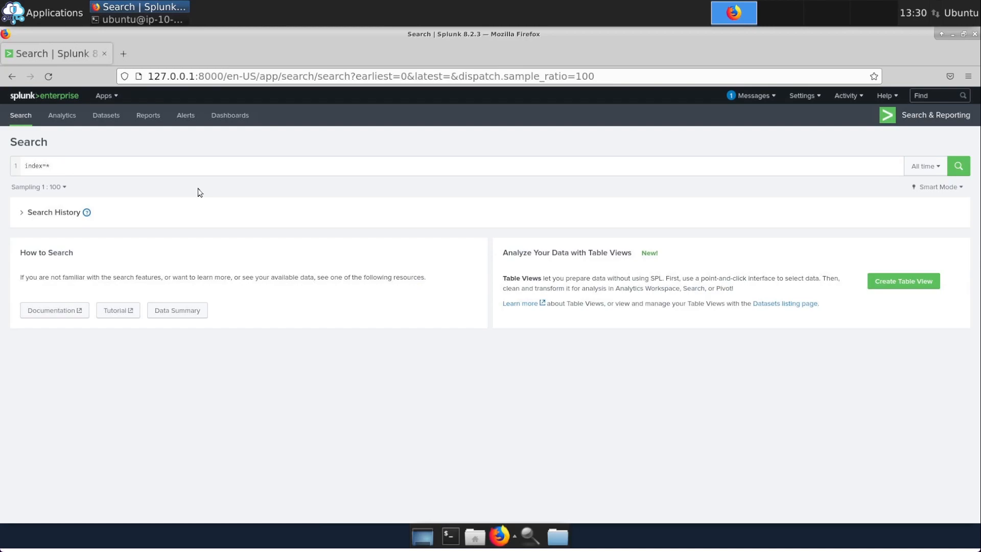
{"action": "left_click", "coordinate": [60, 166]}
{"action": "key", "text": "Return"}
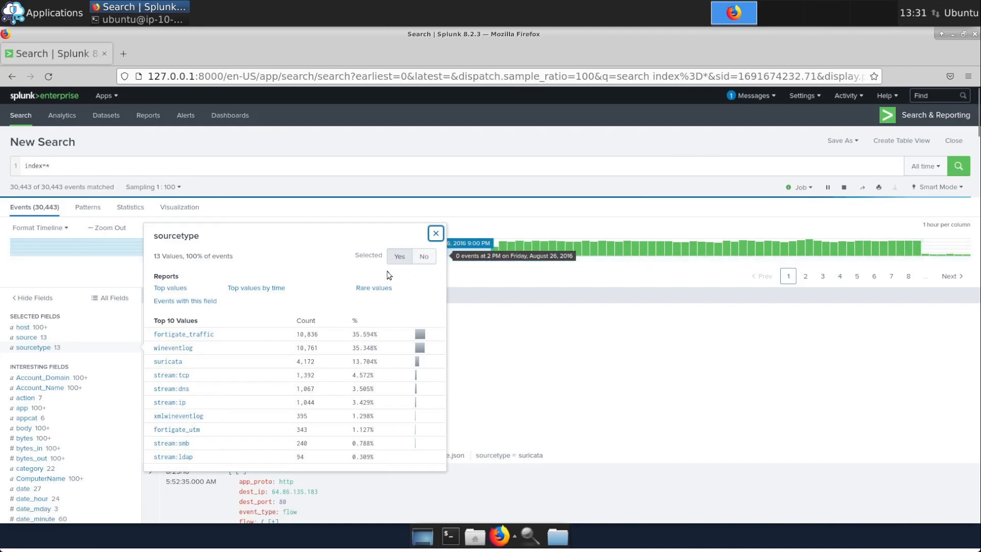
Close the sourcetype values, reread Question 1 and look through the interesting fields for one holding destination hostnames
{"action": "left_click", "coordinate": [436, 234]}
{"action": "left_click", "coordinate": [937, 1]}
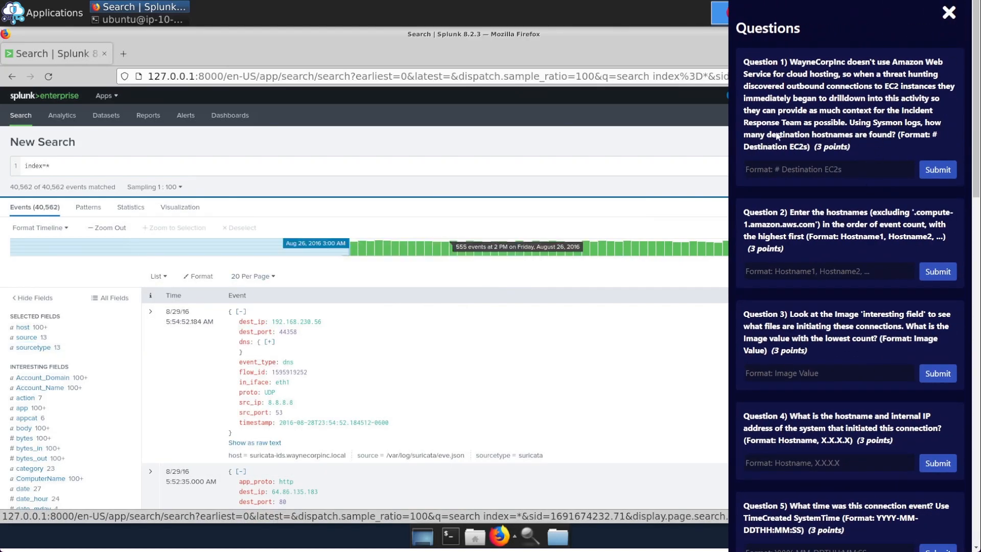
{"action": "left_click_drag", "start_coordinate": [767, 135], "coordinate": [853, 136]}
{"action": "left_click", "coordinate": [861, 140]}
{"action": "scroll", "coordinate": [59, 404], "scroll_direction": "down", "scroll_amount": 5}
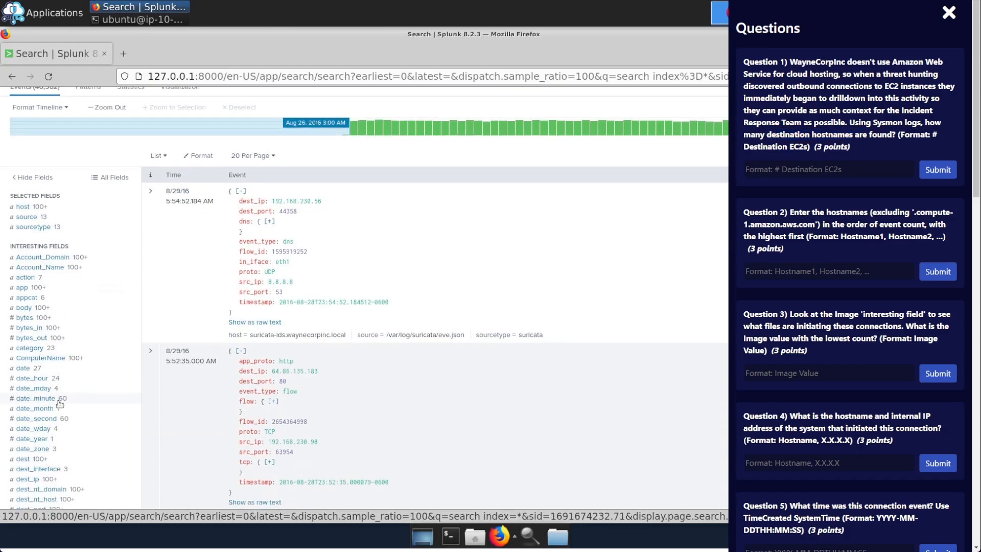
{"action": "scroll", "coordinate": [59, 402], "scroll_direction": "down", "scroll_amount": 3}
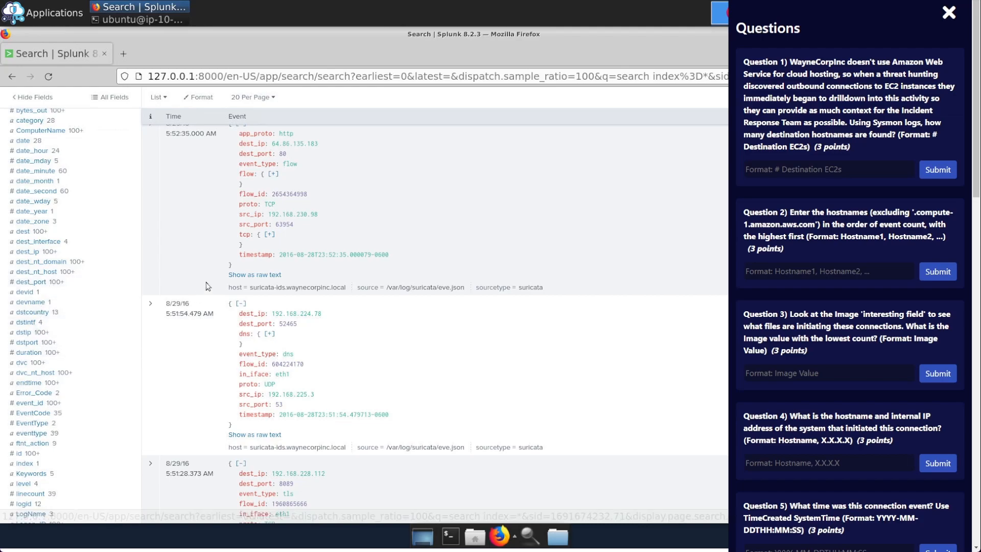
{"action": "scroll", "coordinate": [208, 286], "scroll_direction": "up", "scroll_amount": 2}
{"action": "scroll", "coordinate": [208, 286], "scroll_direction": "up", "scroll_amount": 3}
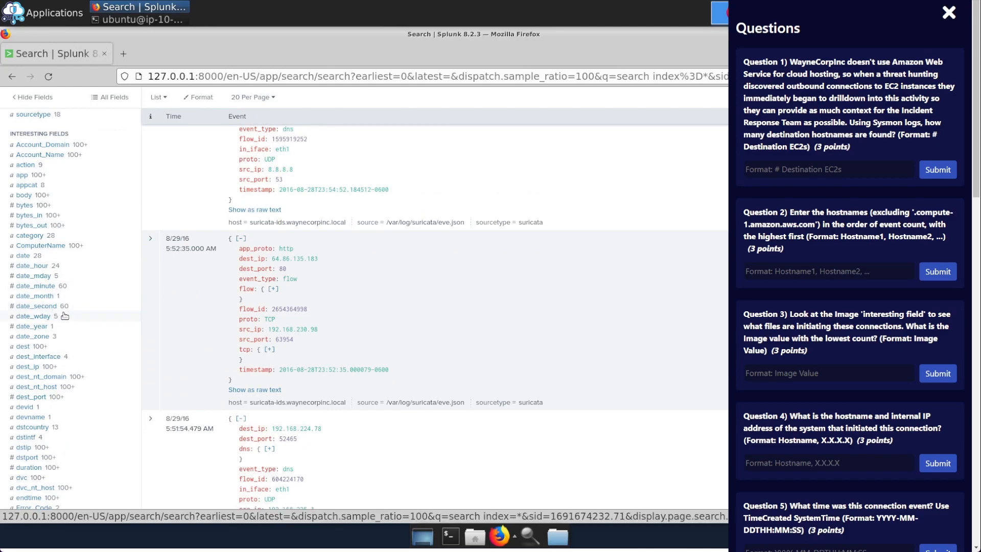
{"action": "scroll", "coordinate": [65, 315], "scroll_direction": "up", "scroll_amount": 5}
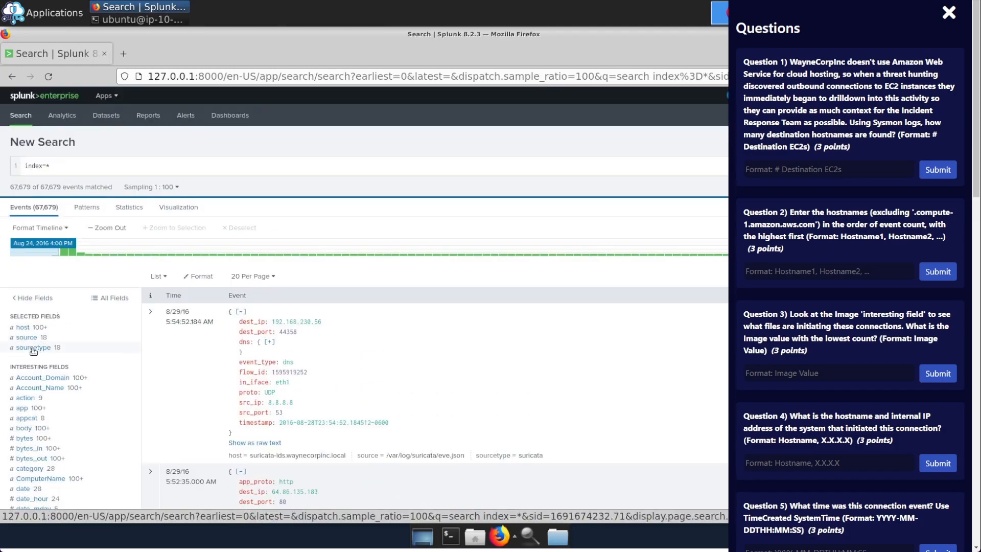
Narrow the search to the xmlwineventlog sourcetype and close the questions
{"action": "left_click", "coordinate": [34, 348]}
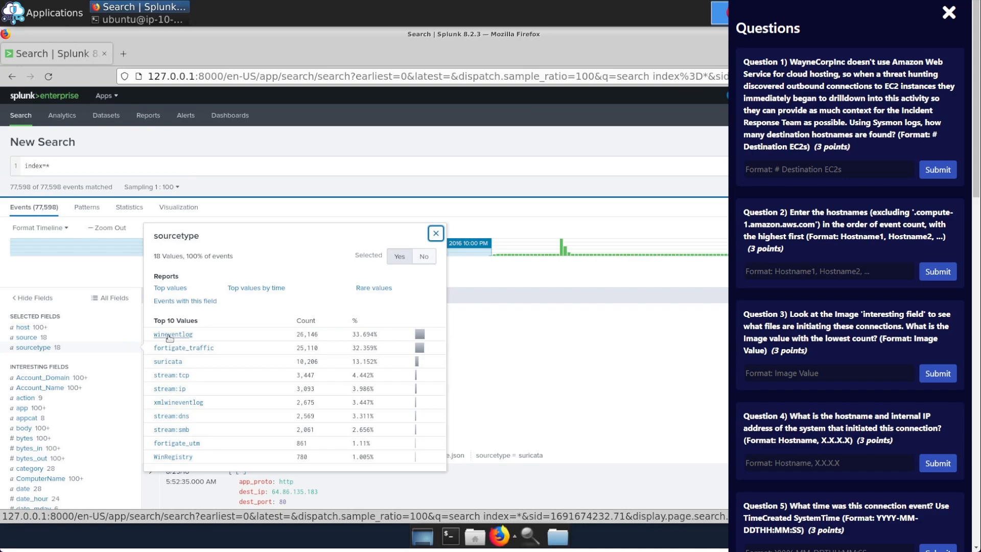
{"action": "left_click", "coordinate": [179, 402]}
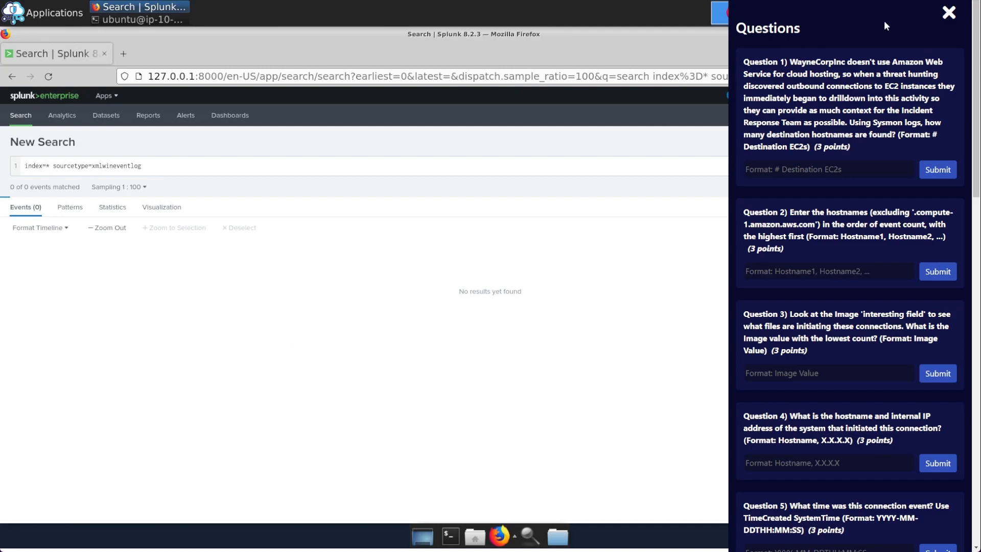
{"action": "left_click", "coordinate": [949, 12]}
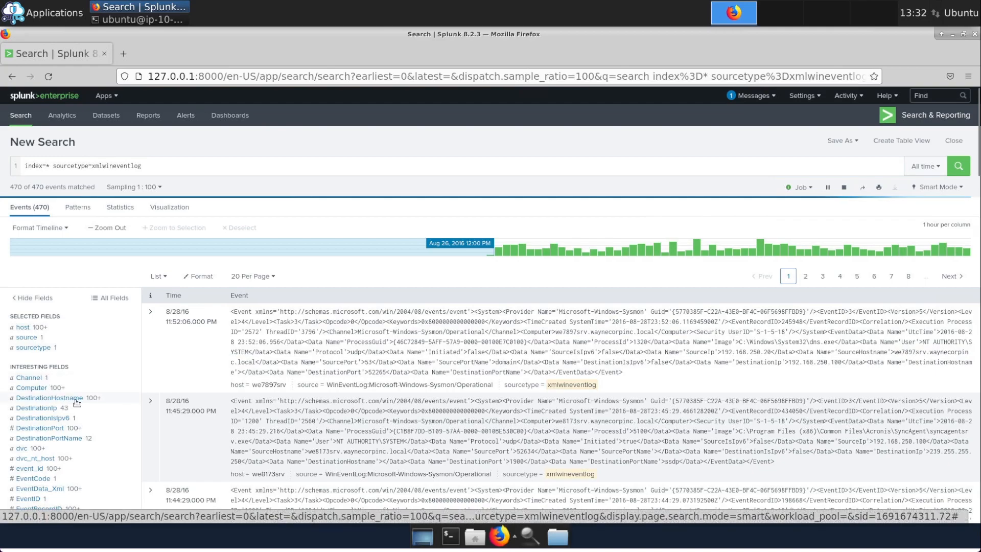
Rerun the xmlwineventlog search with No Event Sampling and show the top values of the DestinationHostname field
{"action": "left_click", "coordinate": [139, 187]}
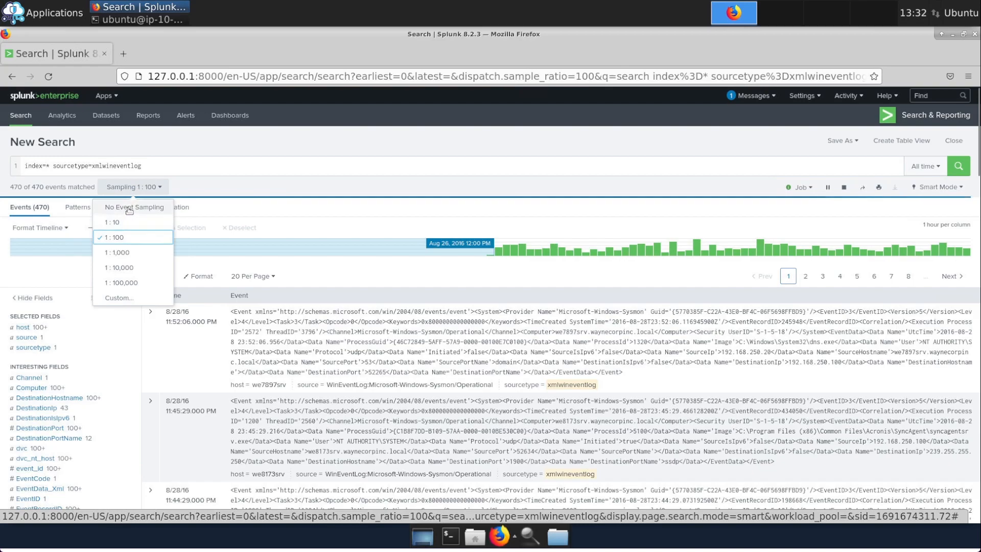
{"action": "left_click", "coordinate": [130, 208]}
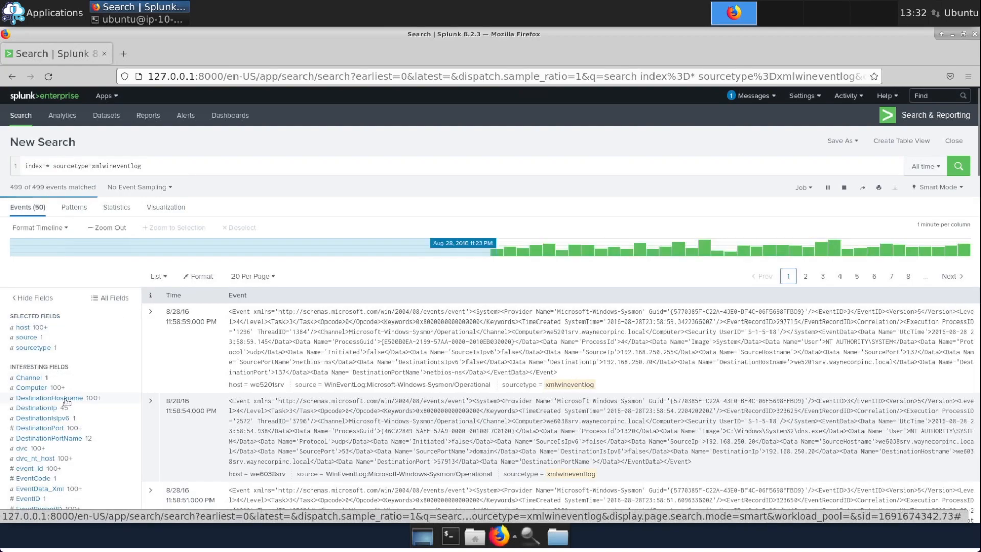
{"action": "left_click", "coordinate": [67, 401]}
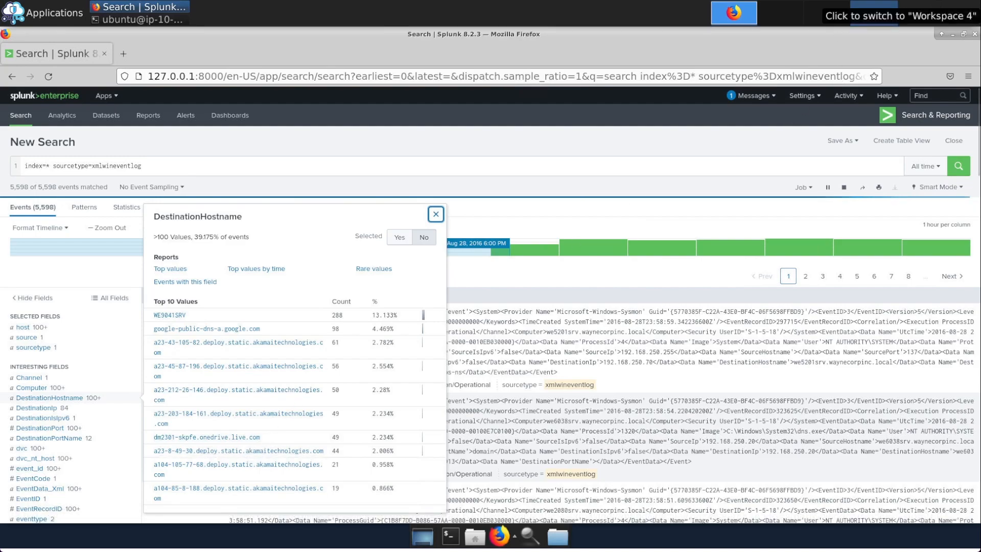
Examine the DestinationHostname top values for EC2 hosts with the lab questions open alongside
{"action": "left_click", "coordinate": [874, 1]}
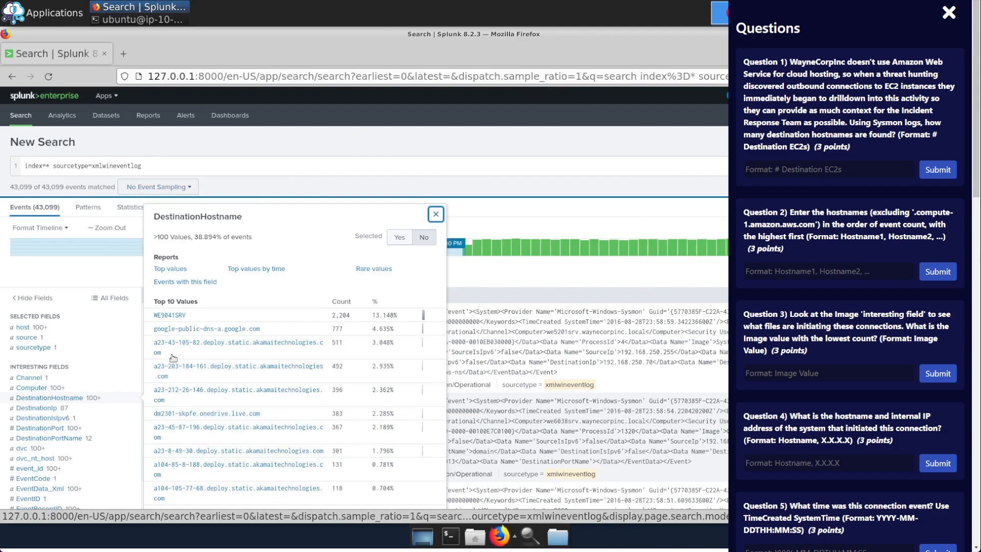
{"action": "scroll", "coordinate": [272, 346], "scroll_direction": "down", "scroll_amount": 2}
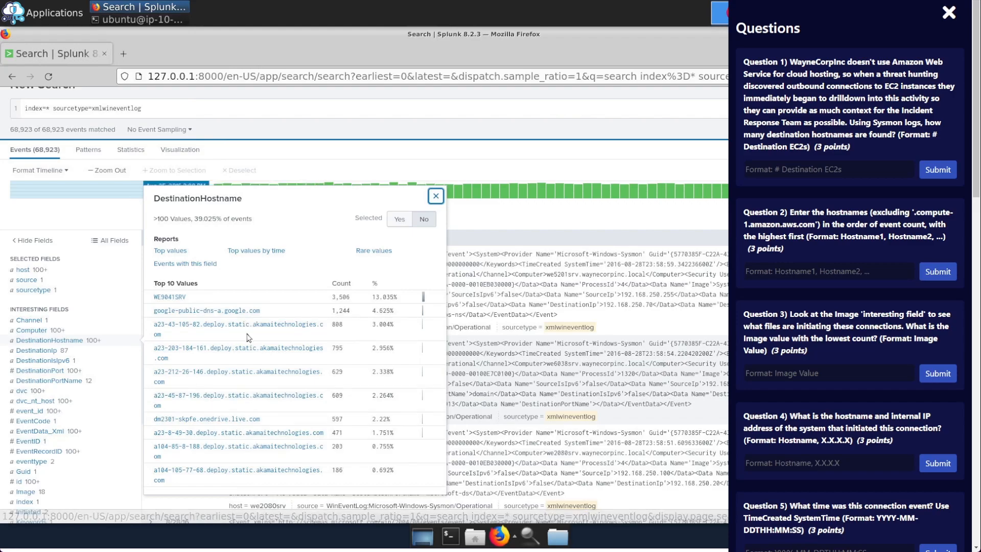
{"action": "scroll", "coordinate": [285, 387], "scroll_direction": "down", "scroll_amount": 2}
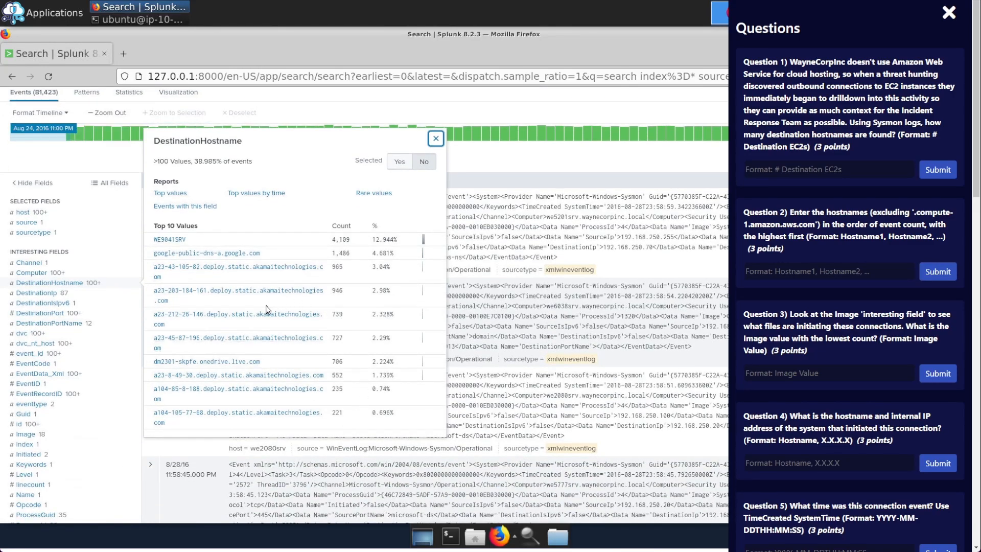
{"action": "scroll", "coordinate": [265, 309], "scroll_direction": "up", "scroll_amount": 1}
{"action": "scroll", "coordinate": [266, 309], "scroll_direction": "up", "scroll_amount": 1}
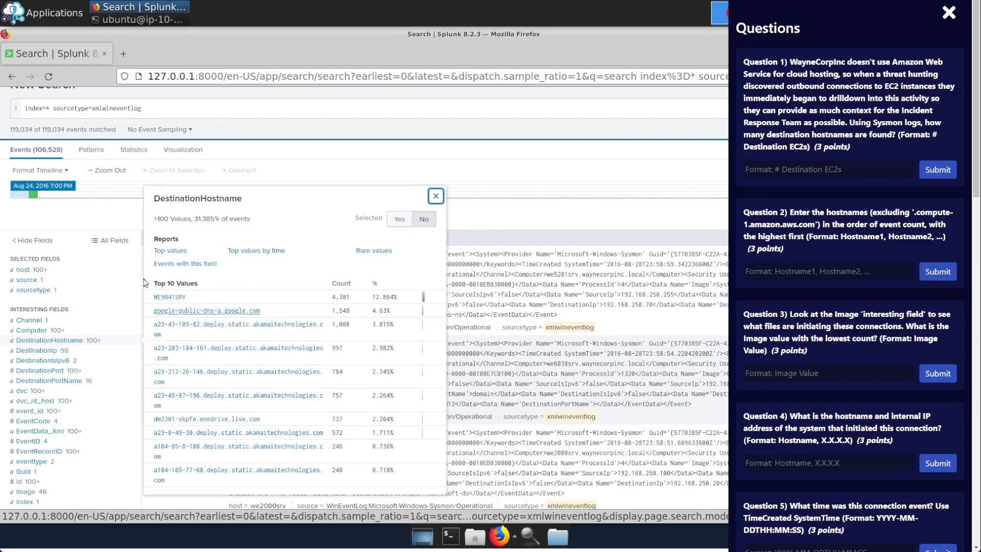
{"action": "scroll", "coordinate": [77, 230], "scroll_direction": "up", "scroll_amount": 3}
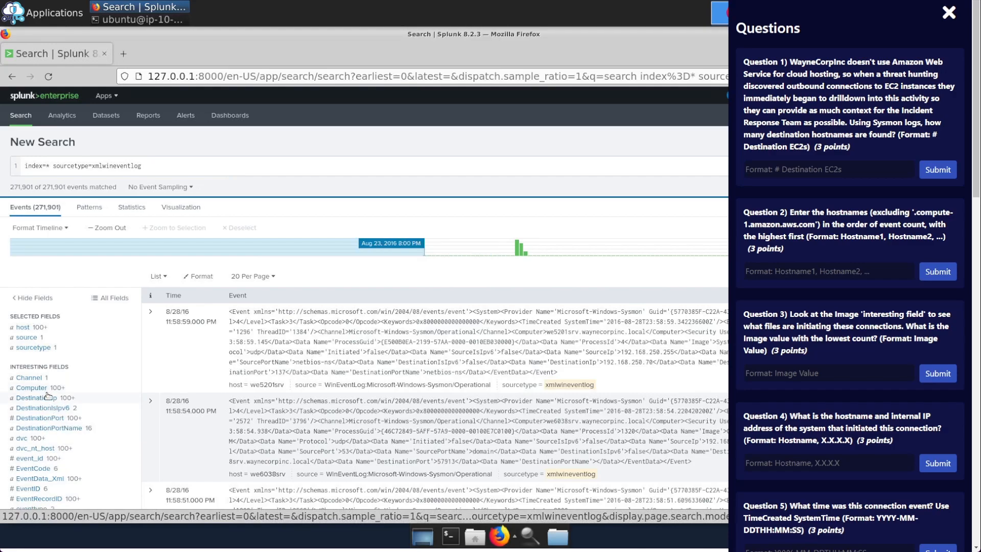
Look through the field list for DestinationHostname, close the questions and select the DestinationHostname term in the first event
{"action": "scroll", "coordinate": [48, 396], "scroll_direction": "down", "scroll_amount": 2}
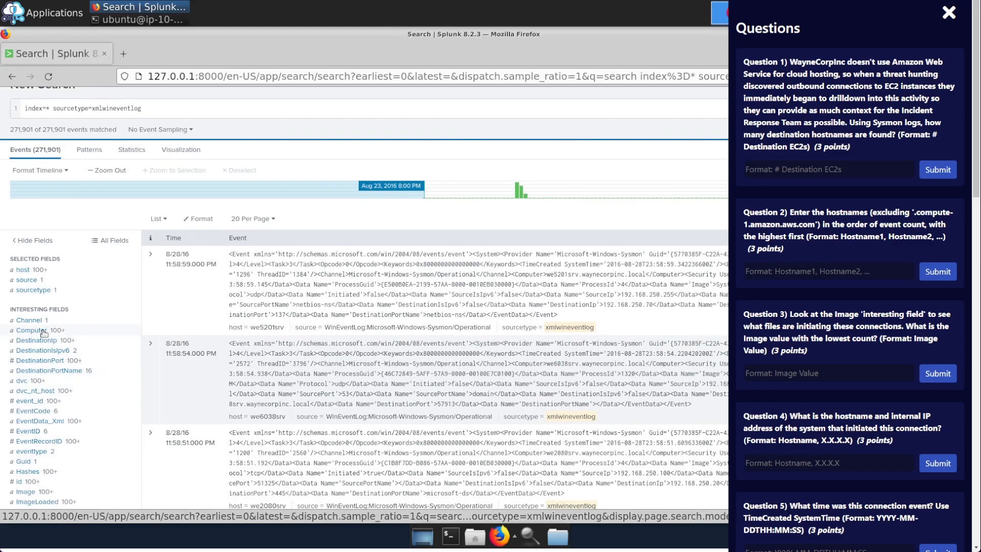
{"action": "scroll", "coordinate": [44, 333], "scroll_direction": "down", "scroll_amount": 5}
{"action": "scroll", "coordinate": [44, 333], "scroll_direction": "down", "scroll_amount": 10}
{"action": "scroll", "coordinate": [44, 332], "scroll_direction": "down", "scroll_amount": 7}
{"action": "scroll", "coordinate": [45, 334], "scroll_direction": "up", "scroll_amount": 10}
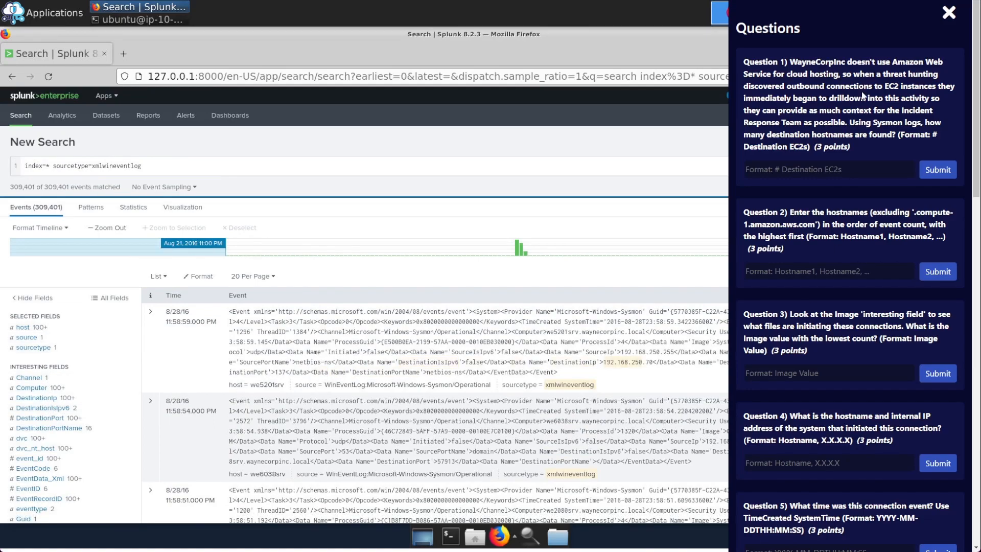
{"action": "left_click", "coordinate": [949, 13]}
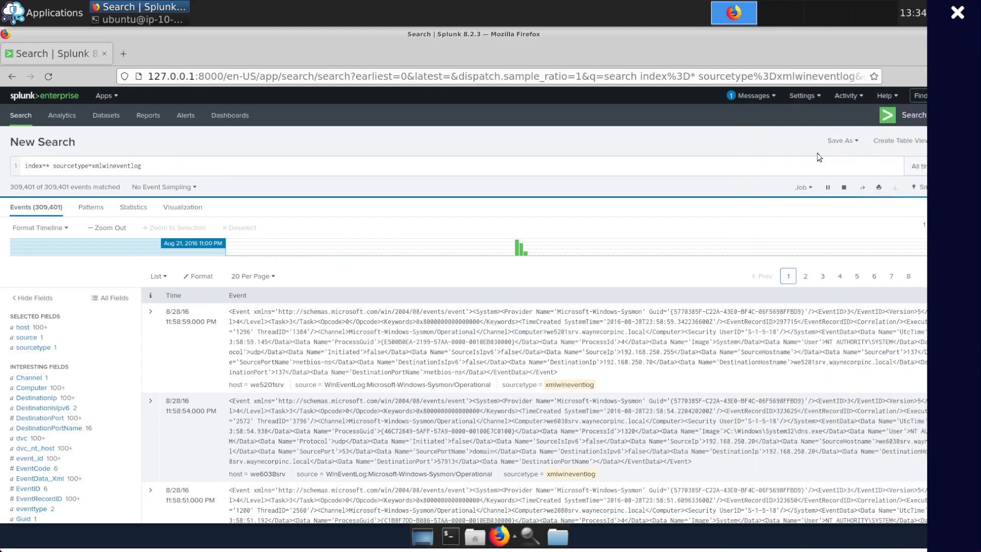
{"action": "left_click", "coordinate": [744, 363]}
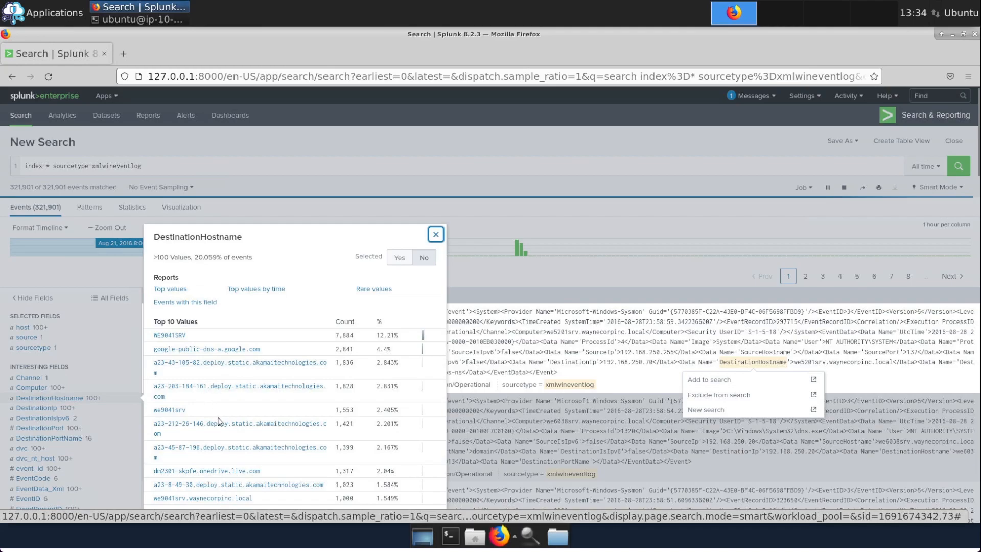
Check the DestinationHostname top values against Question 2 and highlight its '.compute-1.amazon.aws.com' hostname suffix
{"action": "right_click", "coordinate": [216, 429]}
{"action": "left_click", "coordinate": [320, 294]}
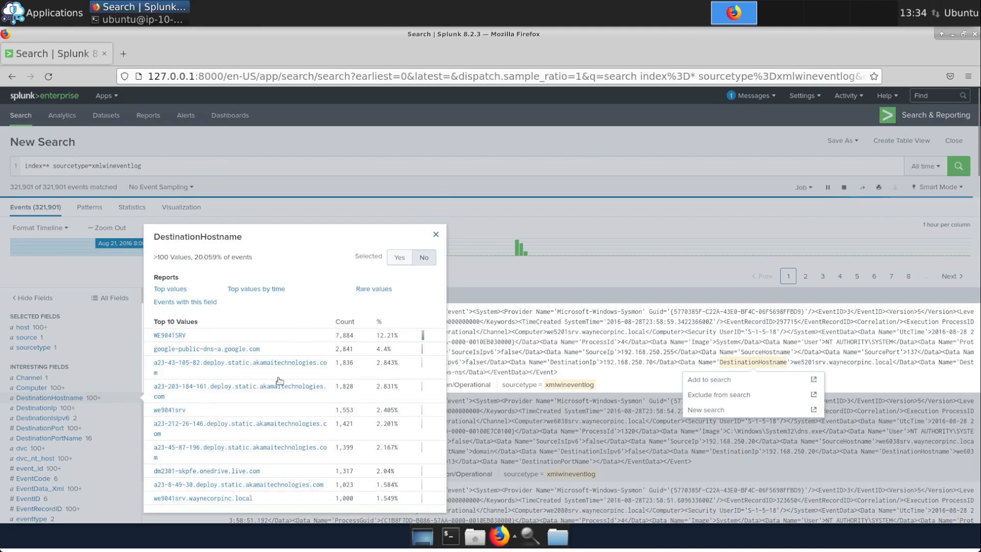
{"action": "scroll", "coordinate": [277, 381], "scroll_direction": "down", "scroll_amount": 2}
{"action": "scroll", "coordinate": [276, 387], "scroll_direction": "down", "scroll_amount": 3}
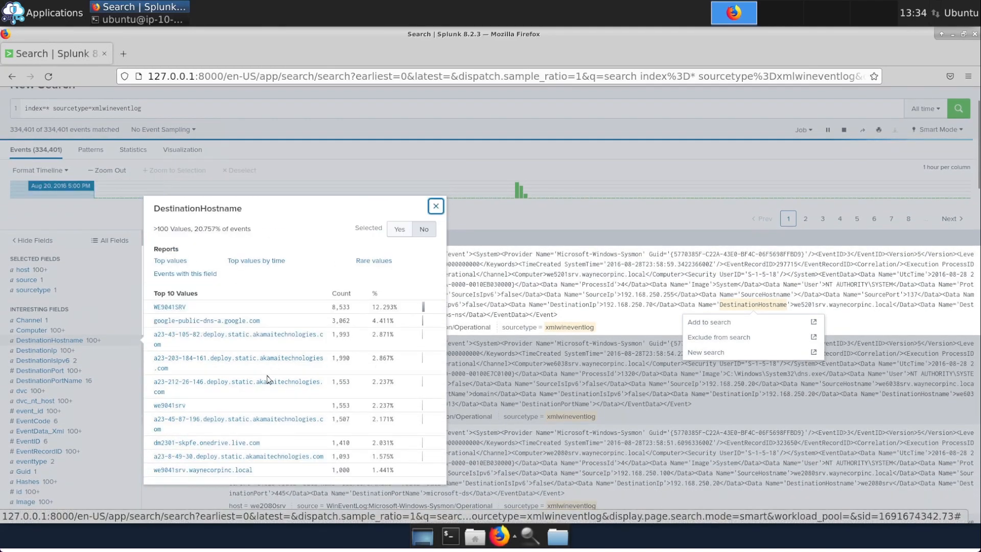
{"action": "mouse_move", "coordinate": [979, 12]}
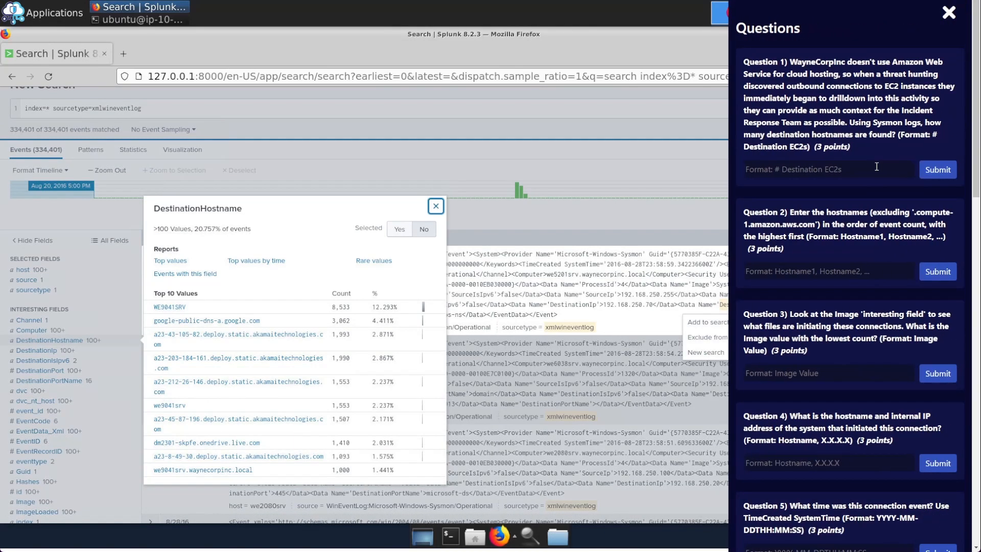
{"action": "left_click_drag", "start_coordinate": [914, 213], "coordinate": [816, 231]}
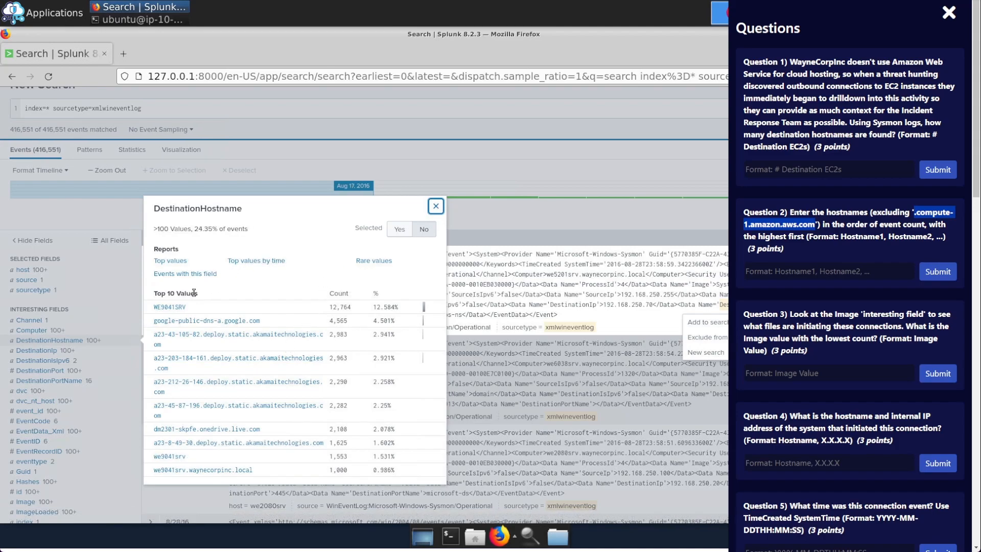
Close the field values and narrow the xmlwineventlog search to events matching DestinationHostname=*.compute*
{"action": "left_click", "coordinate": [436, 206]}
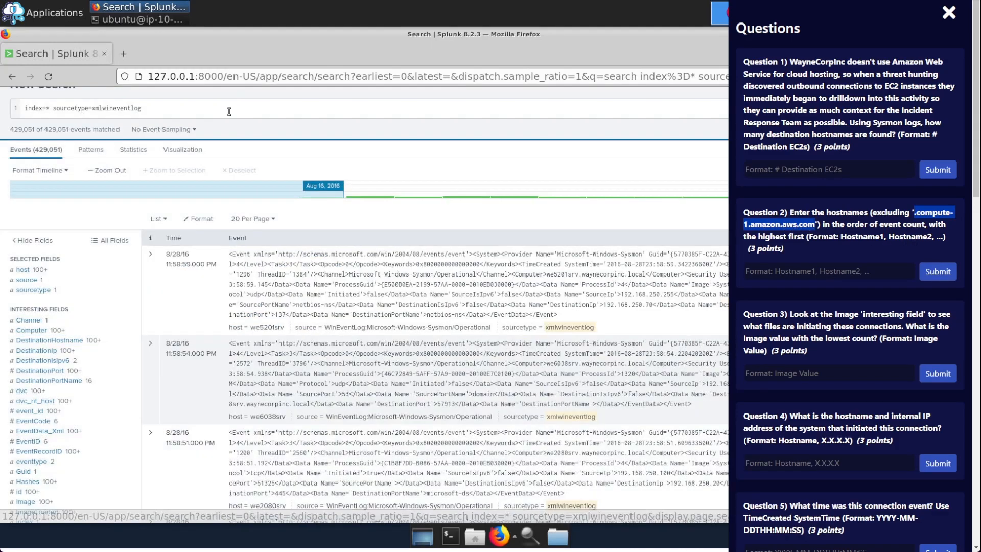
{"action": "left_click", "coordinate": [209, 113]}
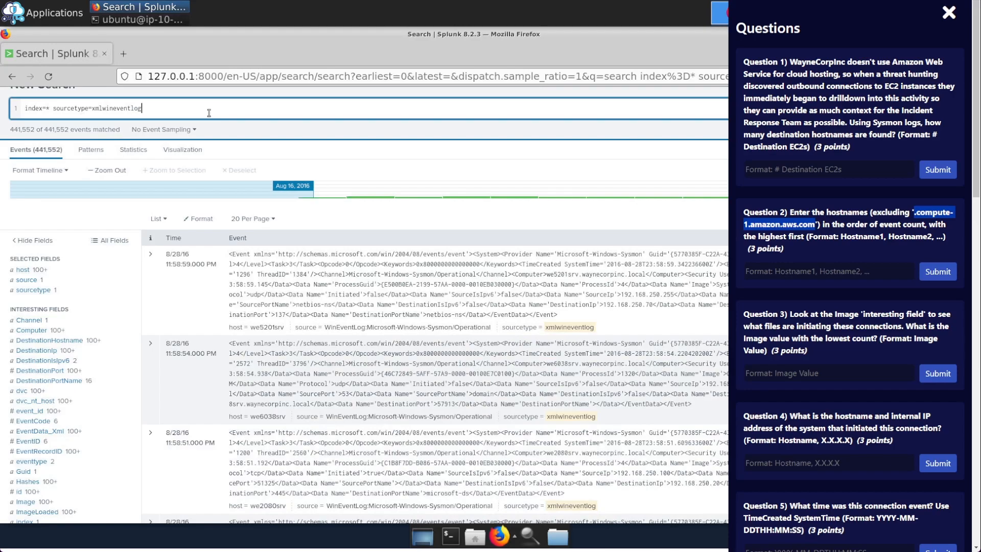
{"action": "type", "text": "DestinationHostname"}
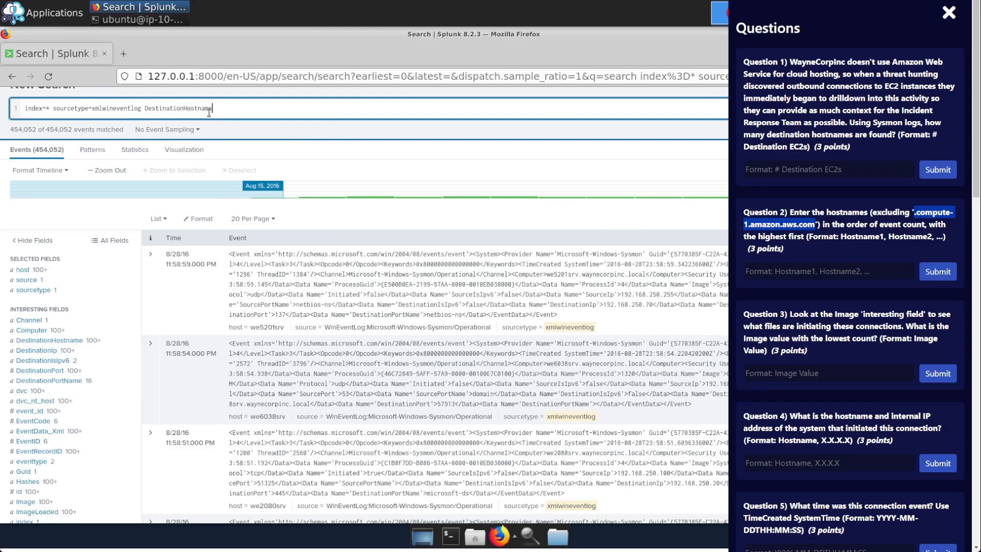
{"action": "type", "text": "=*.compute"}
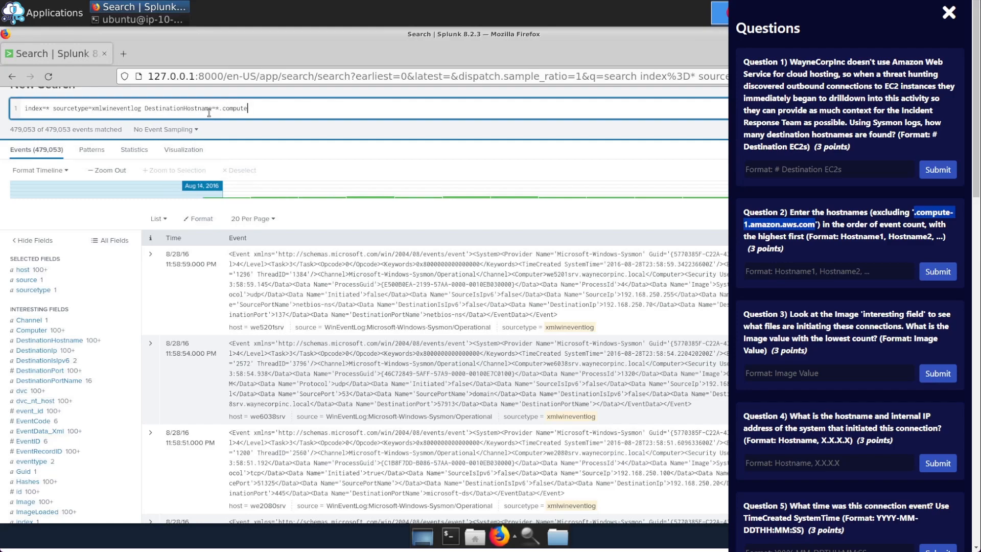
{"action": "key", "text": "Return"}
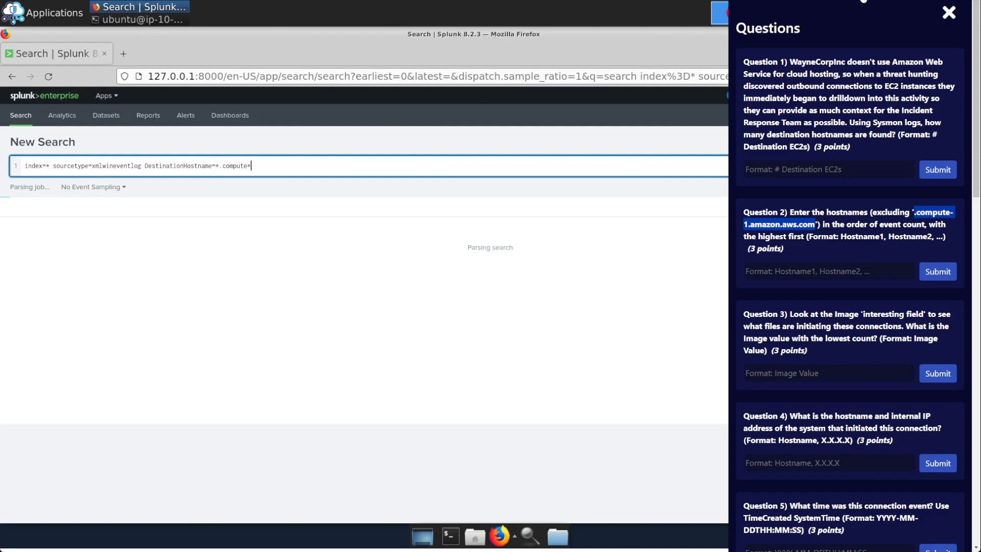
Close the questions and examine the DestinationHostname values of the filtered events while the search runs
{"action": "left_click", "coordinate": [949, 12]}
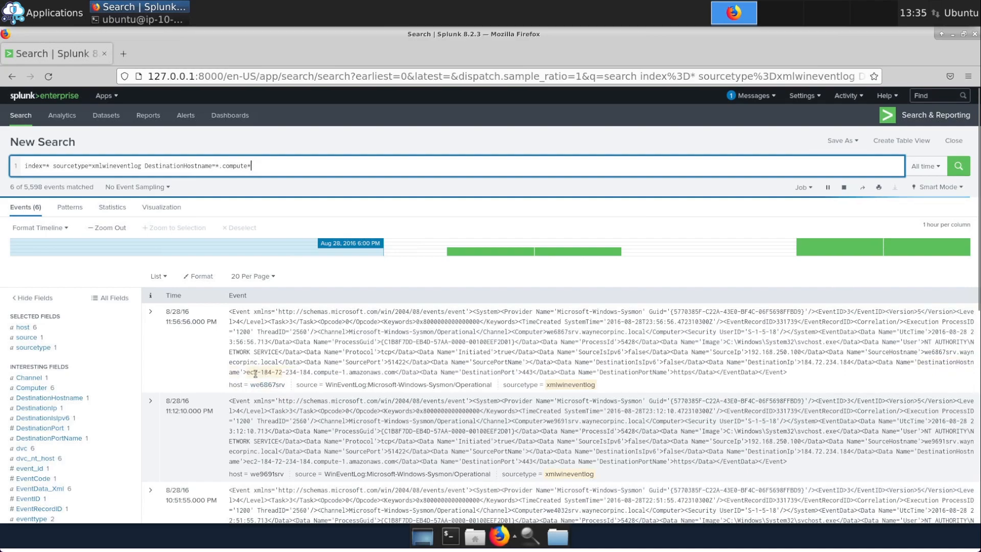
{"action": "left_click", "coordinate": [56, 398]}
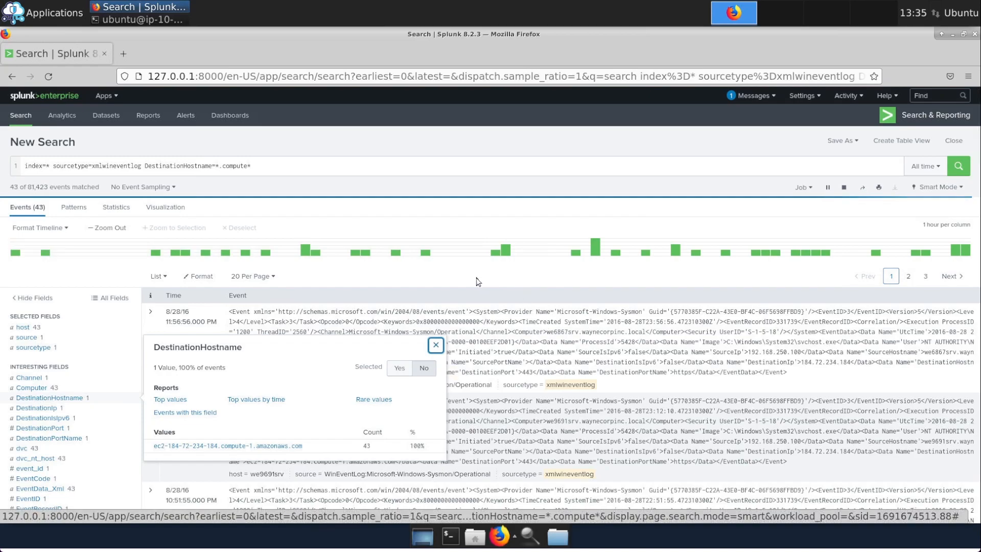
{"action": "left_click", "coordinate": [436, 345]}
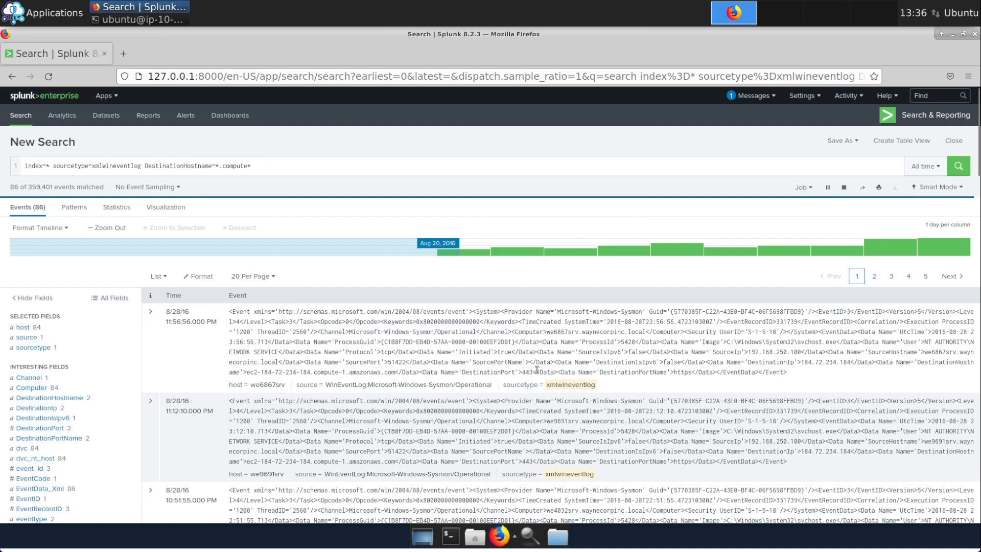
{"action": "left_click", "coordinate": [68, 399]}
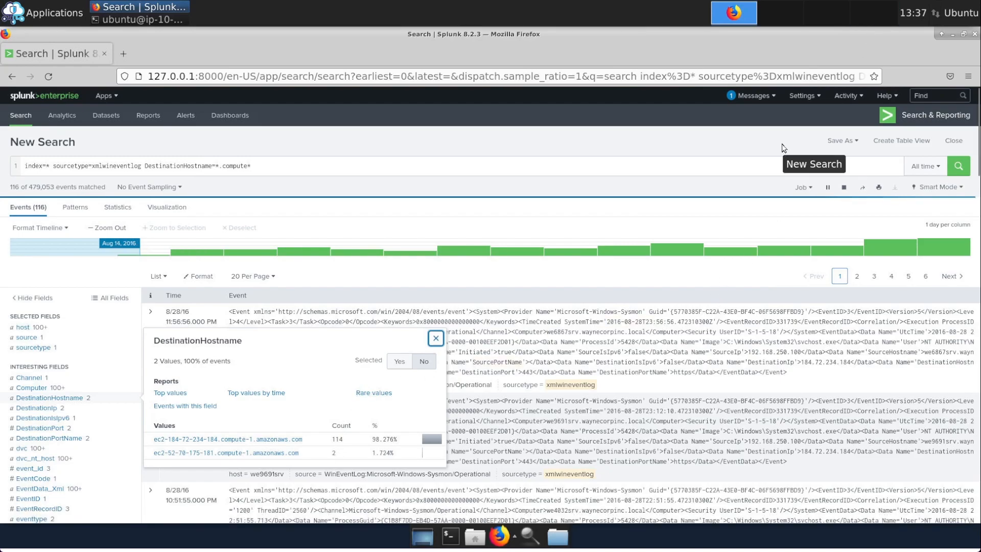
Read Questions 1 to 7 alongside the DestinationHostname values, and close the value list
{"action": "left_click", "coordinate": [874, 3]}
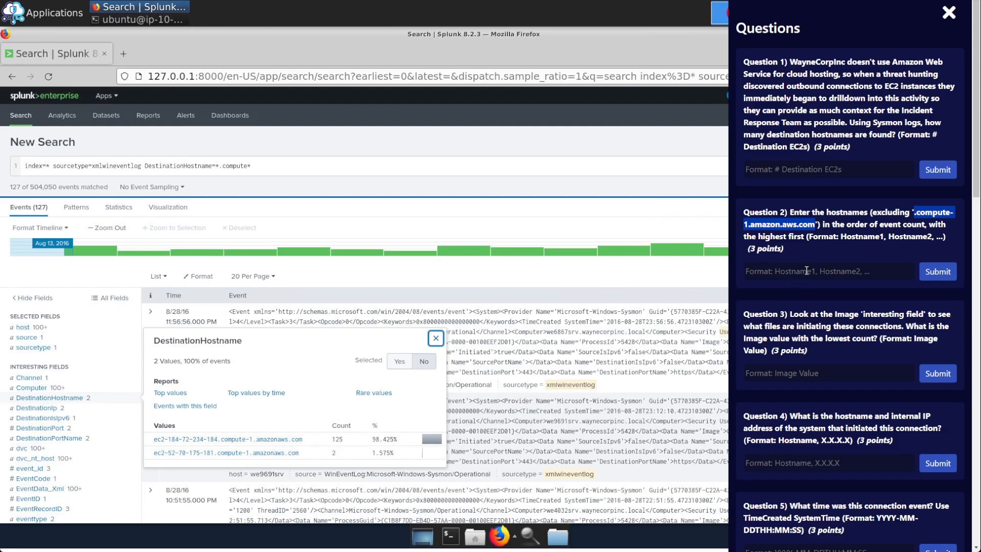
{"action": "left_click", "coordinate": [825, 229]}
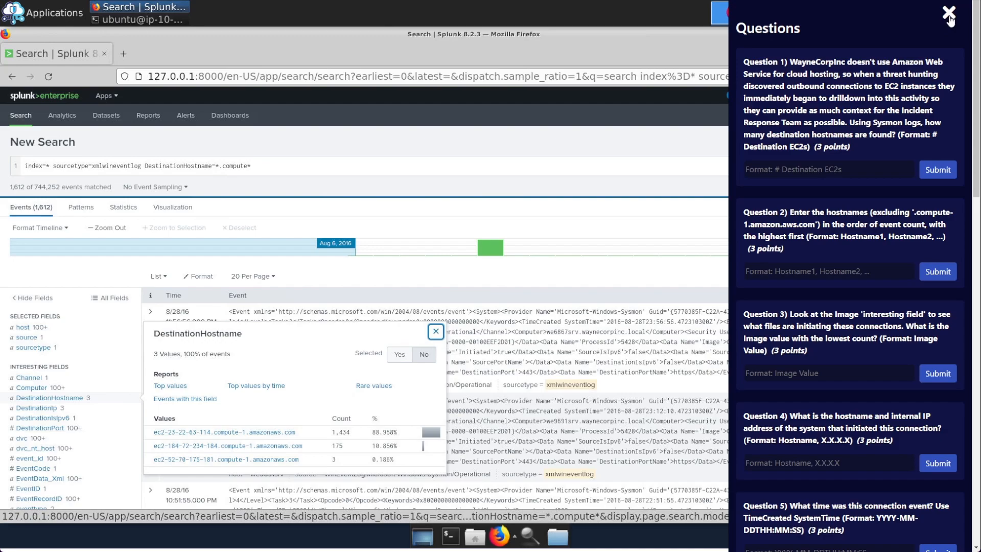
{"action": "scroll", "coordinate": [927, 97], "scroll_direction": "down", "scroll_amount": 2}
{"action": "scroll", "coordinate": [927, 97], "scroll_direction": "down", "scroll_amount": 5}
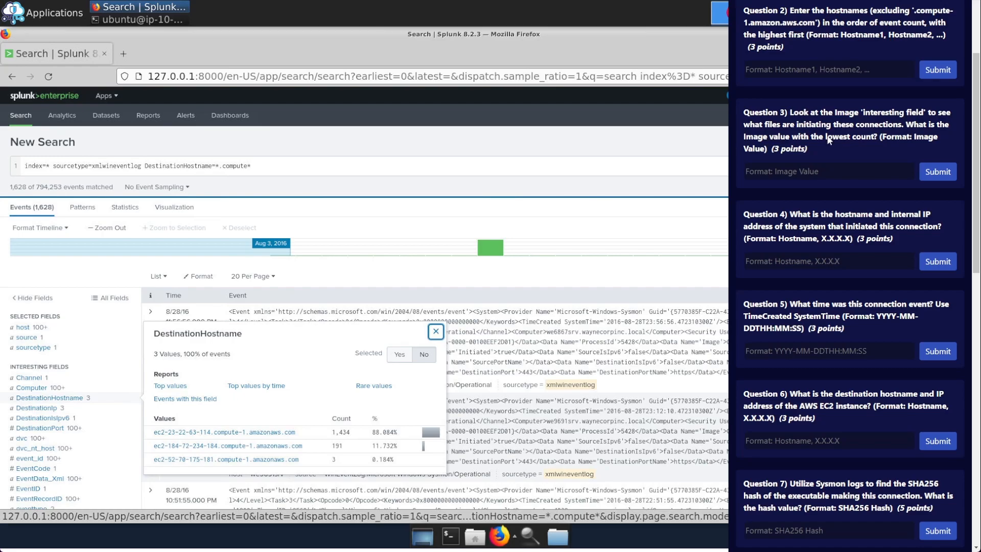
{"action": "left_click", "coordinate": [391, 278]}
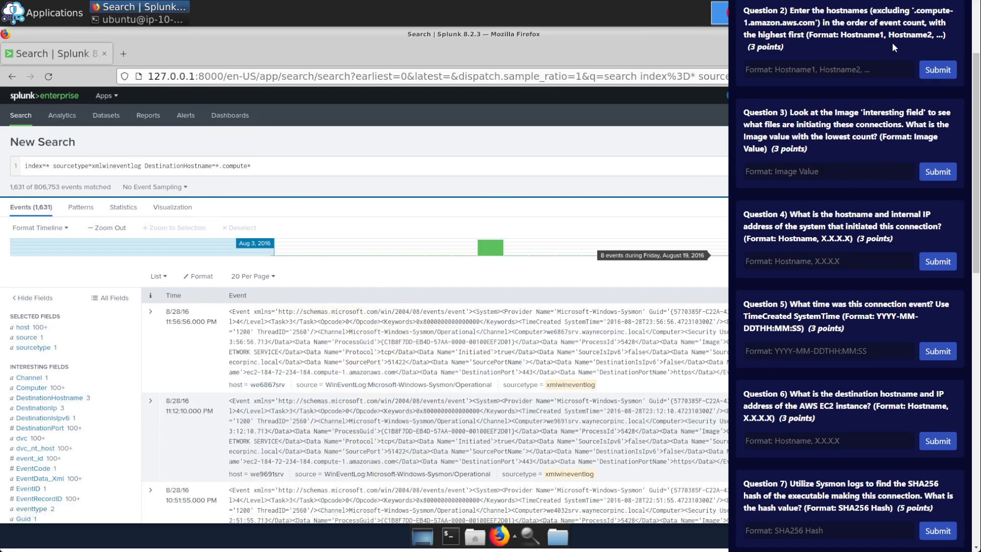
Recheck the DestinationHostname values of the completed search and submit 3 as the answer to Question 1
{"action": "left_click", "coordinate": [847, 3]}
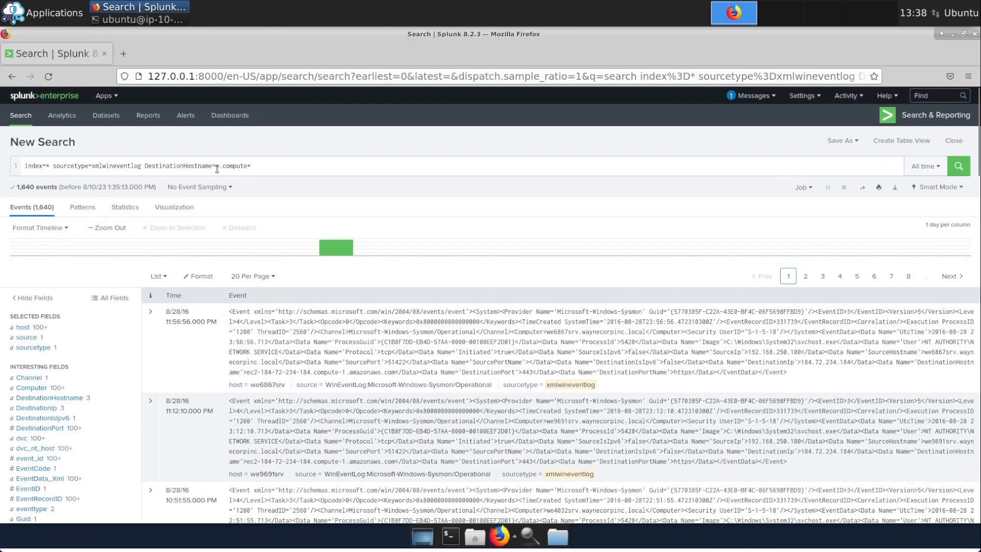
{"action": "left_click", "coordinate": [64, 398]}
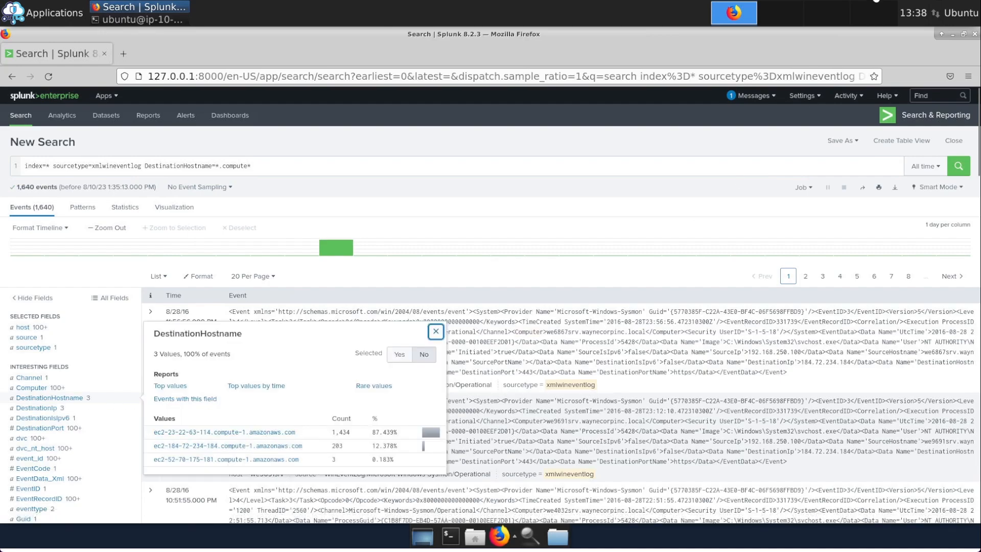
{"action": "left_click", "coordinate": [876, 0]}
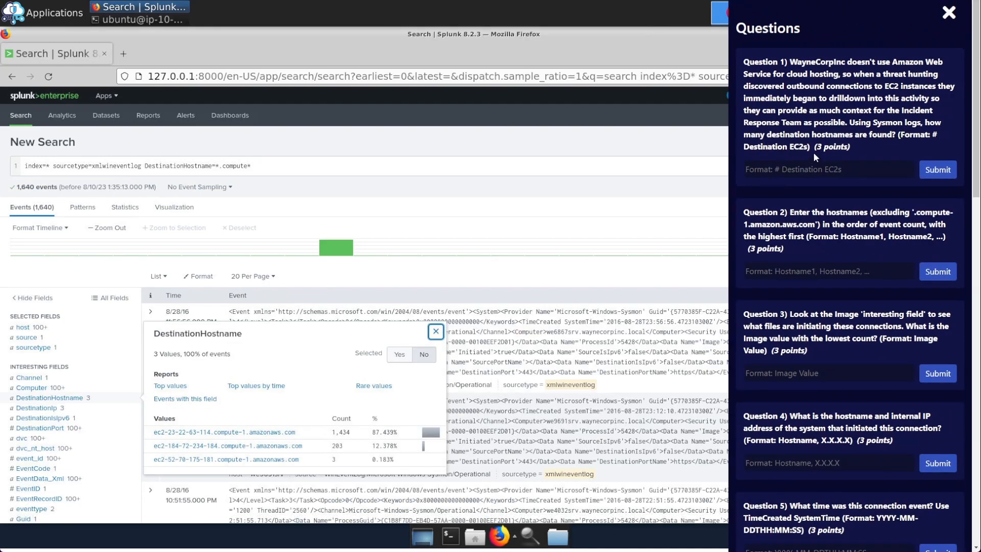
{"action": "type", "text": "3"}
{"action": "key", "text": "Return"}
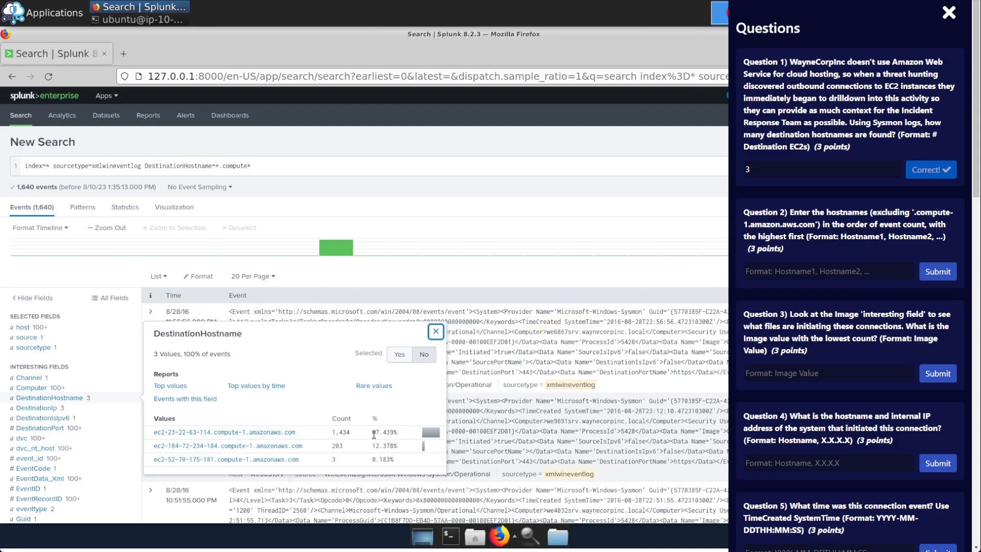
{"action": "left_click", "coordinate": [830, 269]}
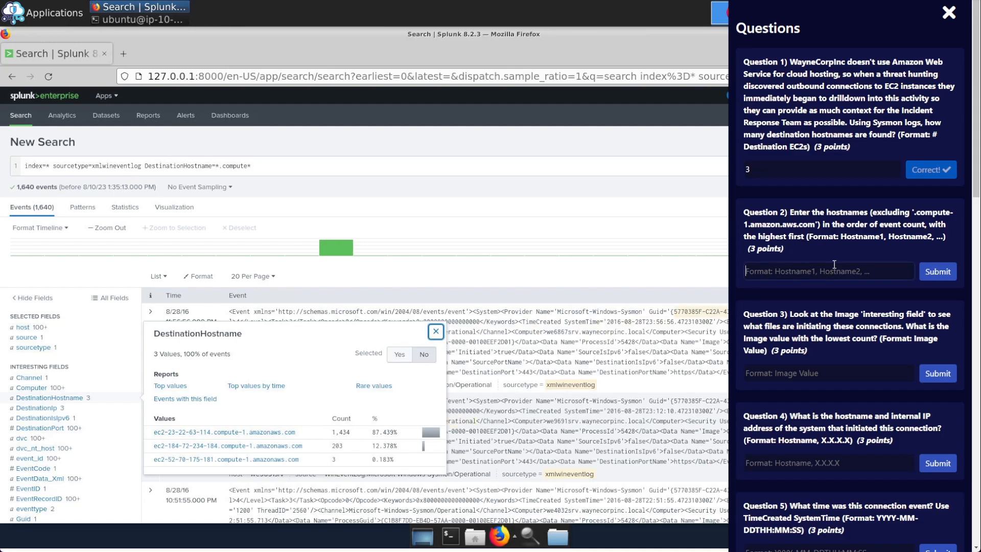
{"action": "left_click", "coordinate": [839, 275]}
{"action": "type", "text": "ec2=23="}
{"action": "key", "text": "BackSpace"}
{"action": "key", "text": "BackSpace"}
{"action": "key", "text": "BackSpace"}
{"action": "key", "text": "BackSpace"}
{"action": "key", "text": "BackSpace"}
{"action": "key", "text": "BackSpace"}
{"action": "key", "text": "BackSpace"}
{"action": "key", "text": "BackSpace"}
{"action": "key", "text": "BackSpace"}
{"action": "type", "text": "184-72-234-184, e"}
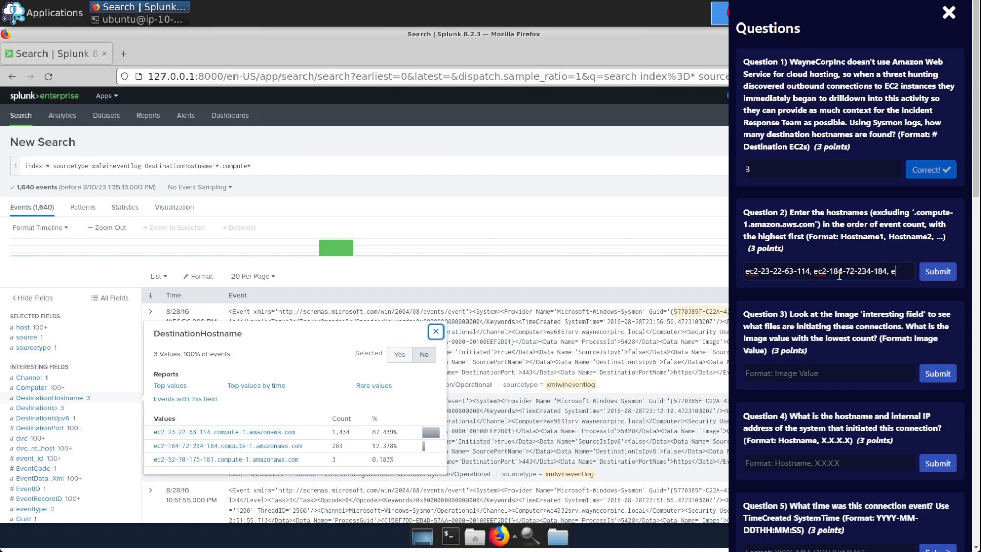
{"action": "type", "text": "c2-52-7"}
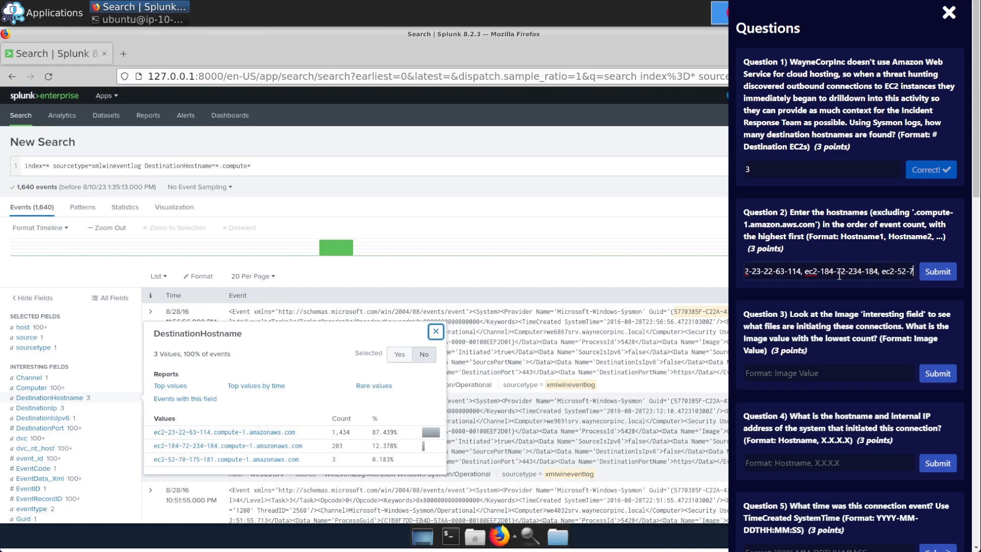
{"action": "type", "text": "0-17"}
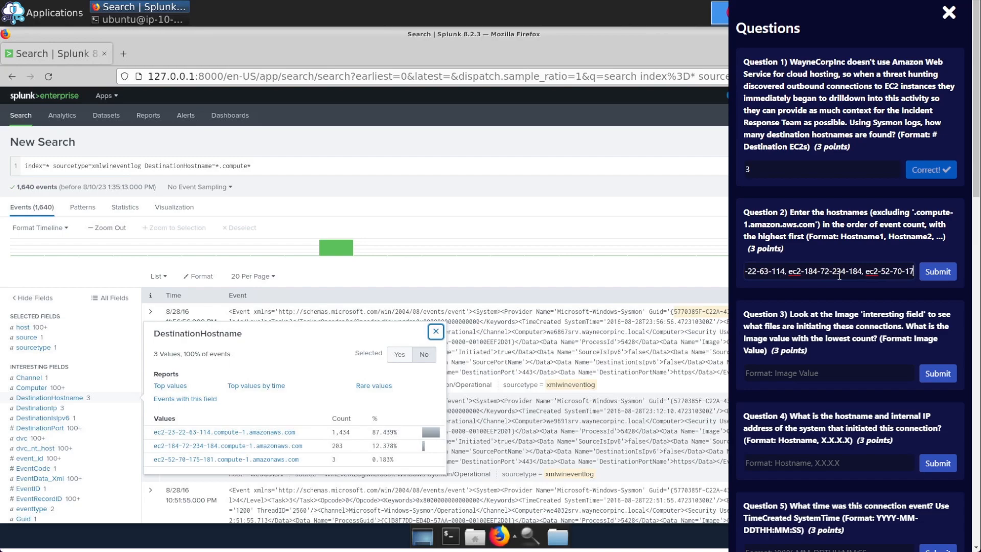
{"action": "type", "text": "5-181"}
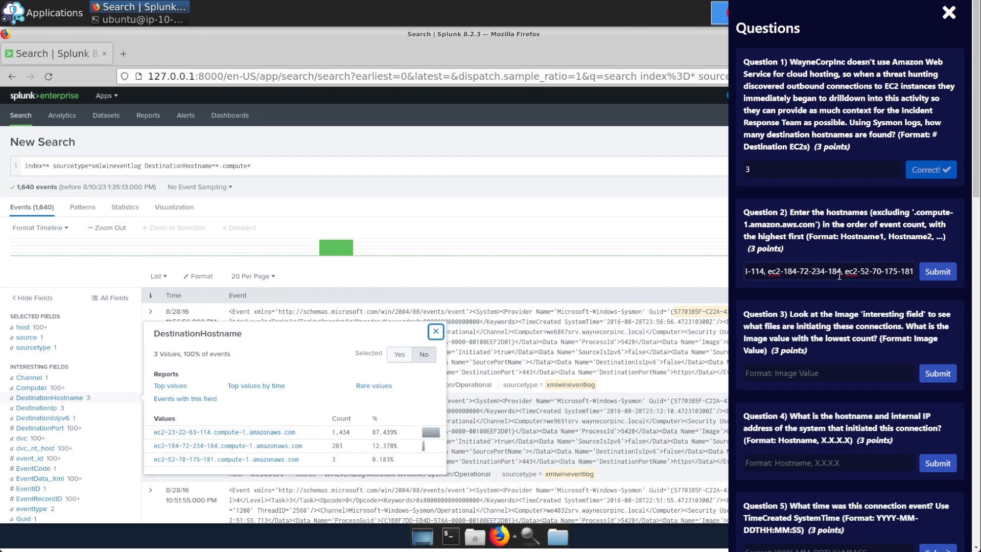
{"action": "key", "text": "Return"}
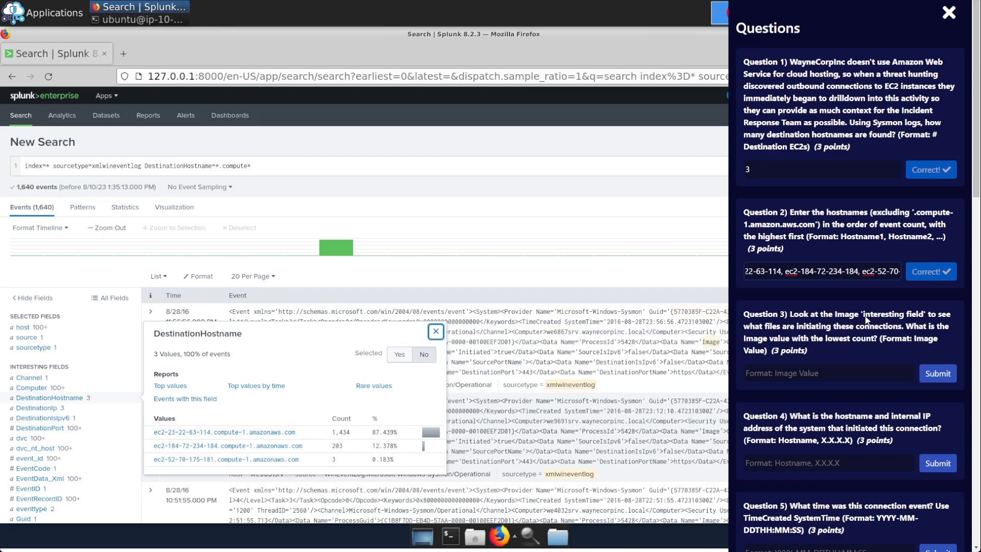
Close the DestinationHostname values and show the values of the Image interesting field
{"action": "left_click", "coordinate": [436, 331]}
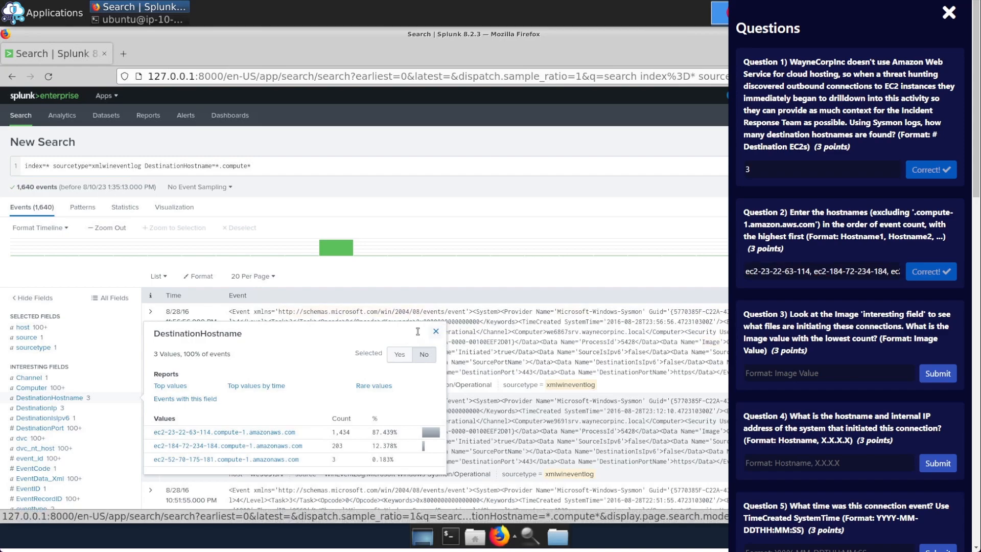
{"action": "scroll", "coordinate": [94, 358], "scroll_direction": "down", "scroll_amount": 5}
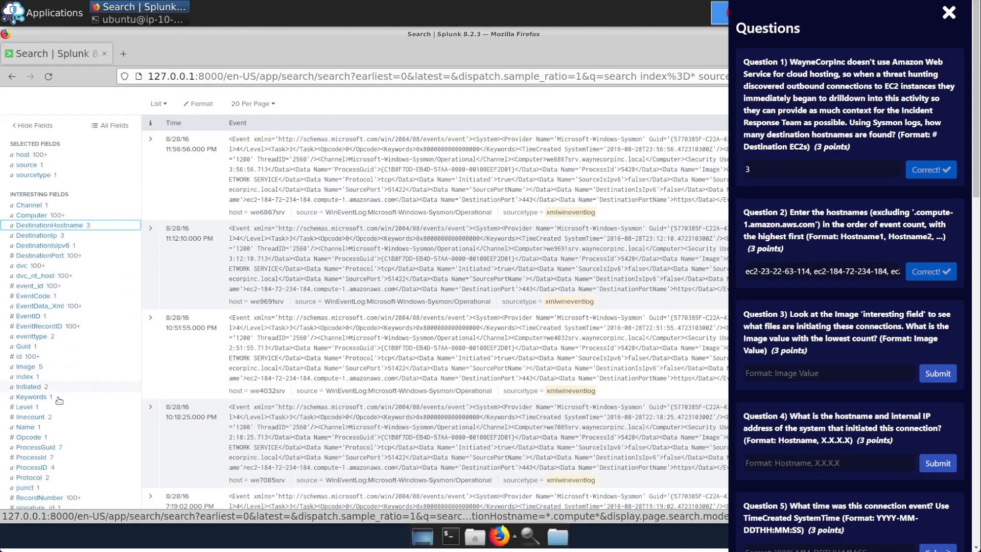
{"action": "left_click", "coordinate": [26, 368]}
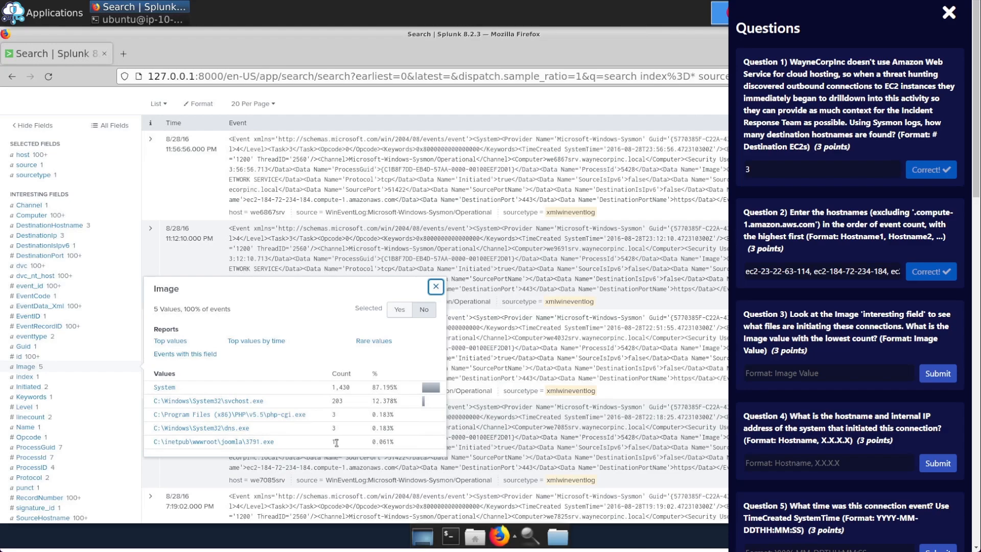
Submit C:\inetpub\wwwroot\joomla\3791.exe as the answer to Question 3
{"action": "left_click", "coordinate": [839, 370]}
{"action": "type", "text": "C"}
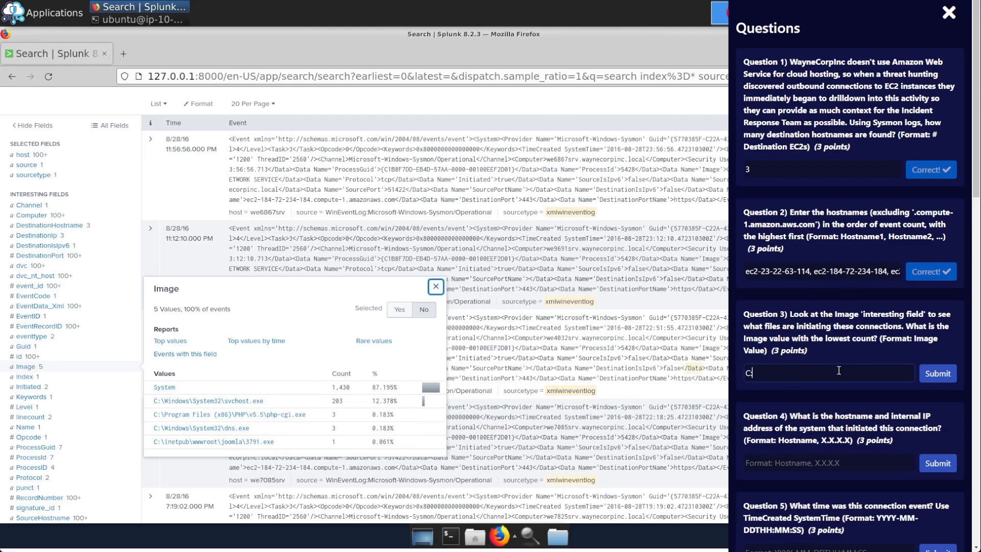
{"action": "type", "text": ":\\inetpub\\wwwroot\\joomla\\3791.lexe"}
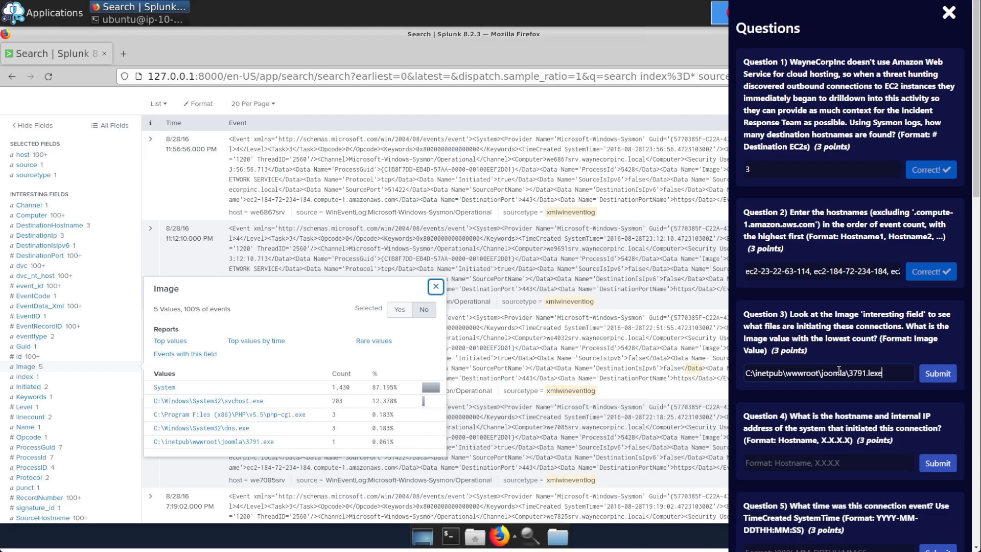
{"action": "type", "text": "xe"}
{"action": "key", "text": "Return"}
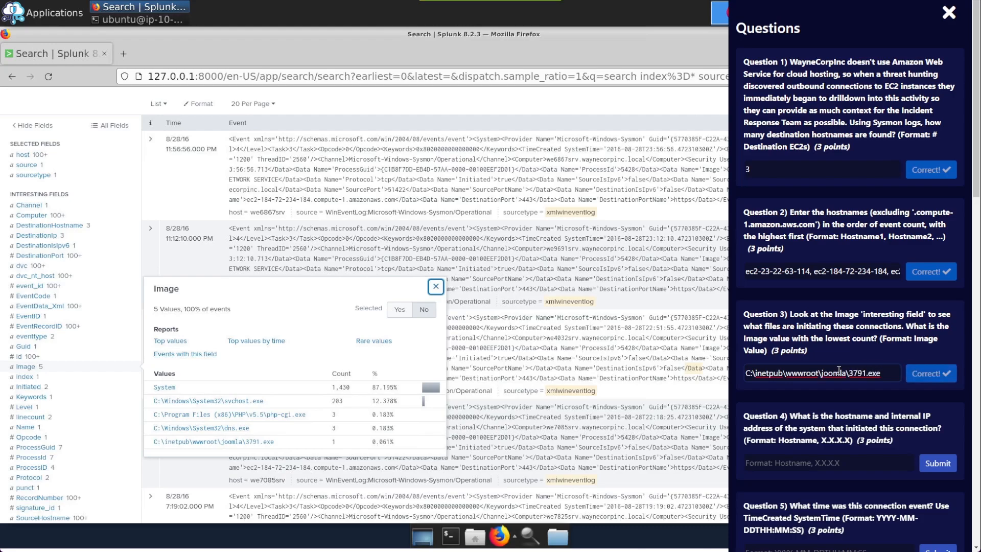
Bring up Question 4 and filter the search to the Image value C:\inetpub\wwwroot\joomla\3791.exe
{"action": "scroll", "coordinate": [838, 364], "scroll_direction": "down", "scroll_amount": 2}
{"action": "scroll", "coordinate": [837, 366], "scroll_direction": "down", "scroll_amount": 1}
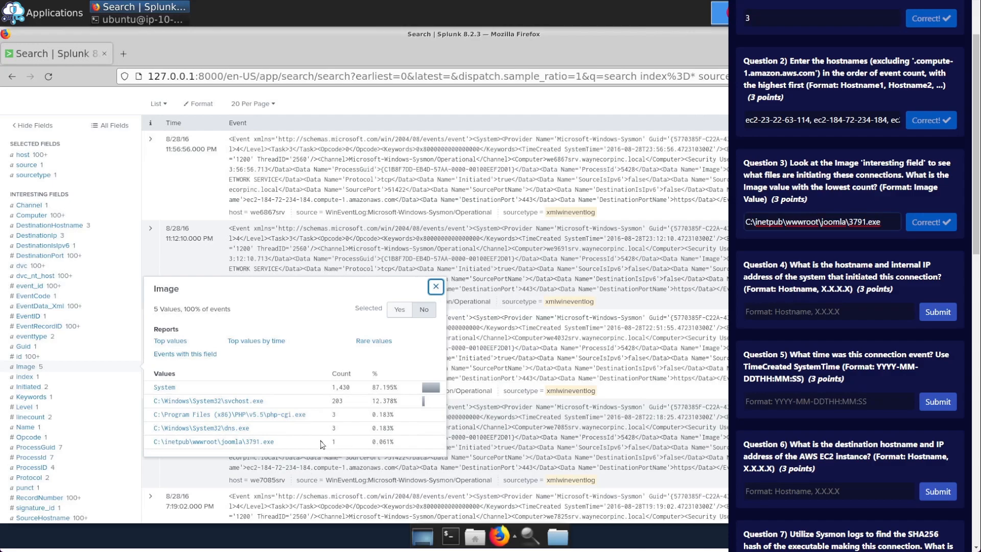
{"action": "left_click", "coordinate": [255, 442]}
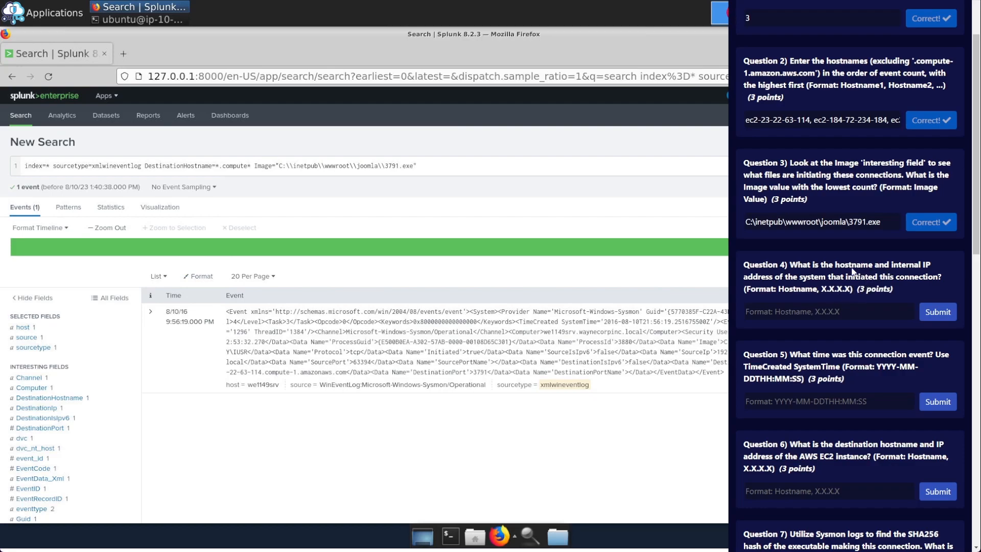
Copy the SourceHostname we1149srv.waynecorpinc.local from the event and enter it, followed by a comma, in the Question 4 answer
{"action": "left_click", "coordinate": [957, 11]}
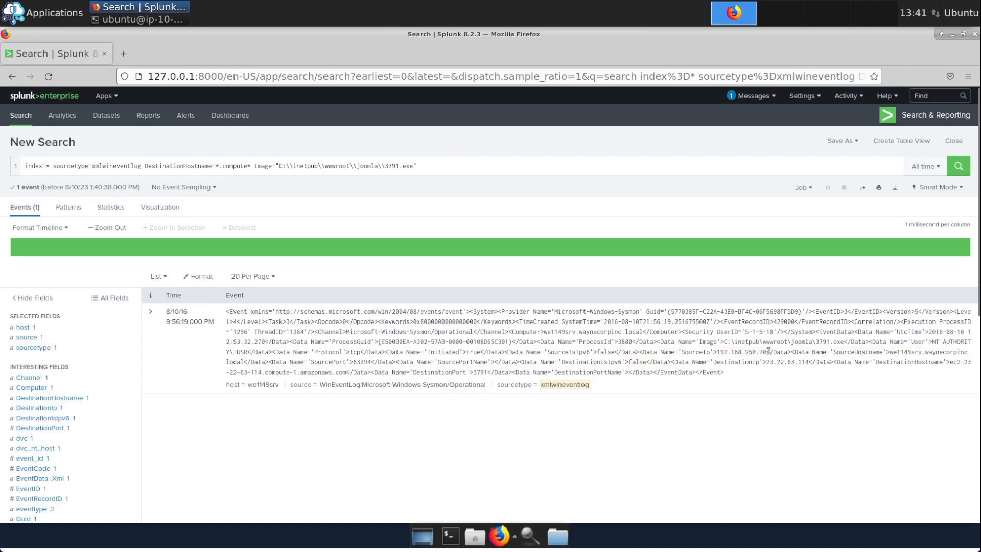
{"action": "left_click", "coordinate": [881, 1]}
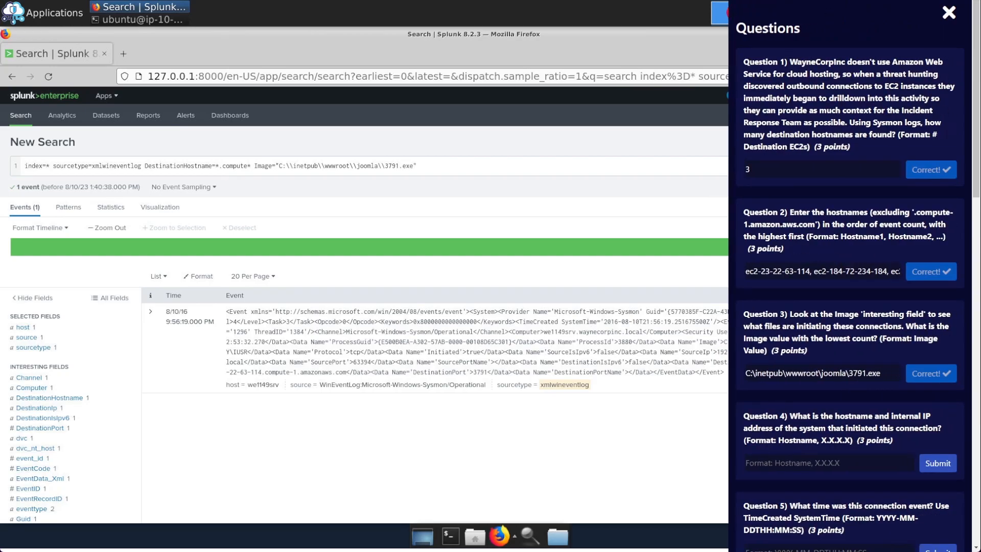
{"action": "left_click", "coordinate": [881, 10]}
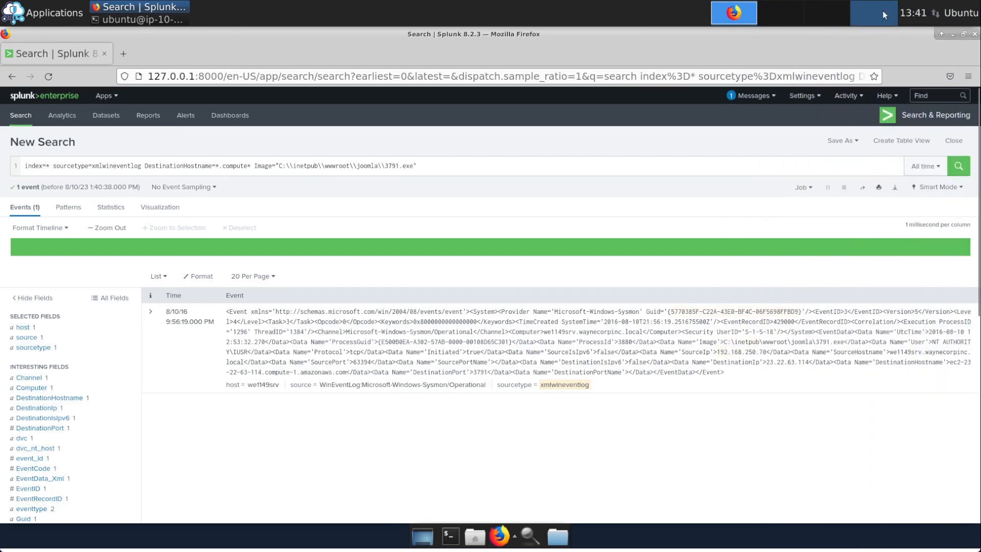
{"action": "left_click", "coordinate": [907, 13]}
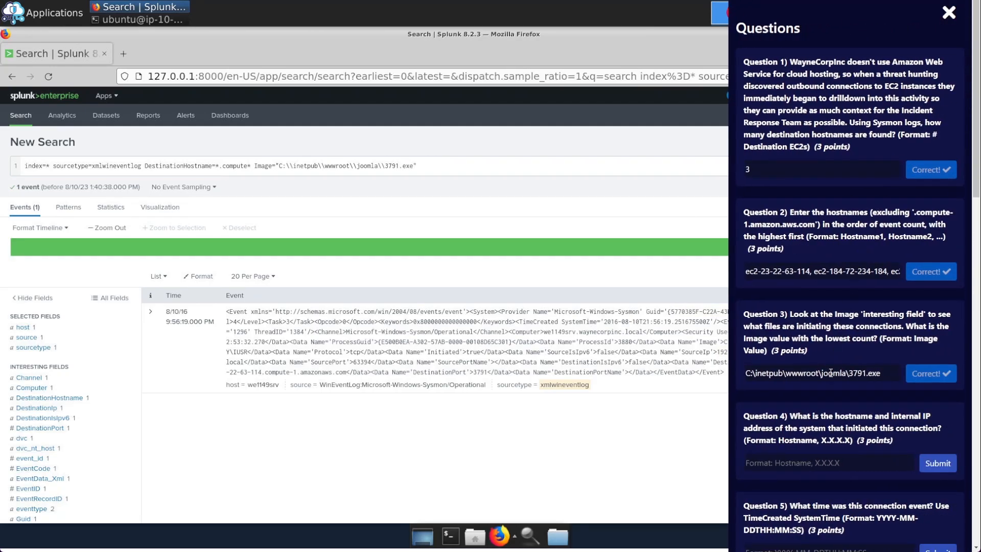
{"action": "left_click", "coordinate": [949, 13]}
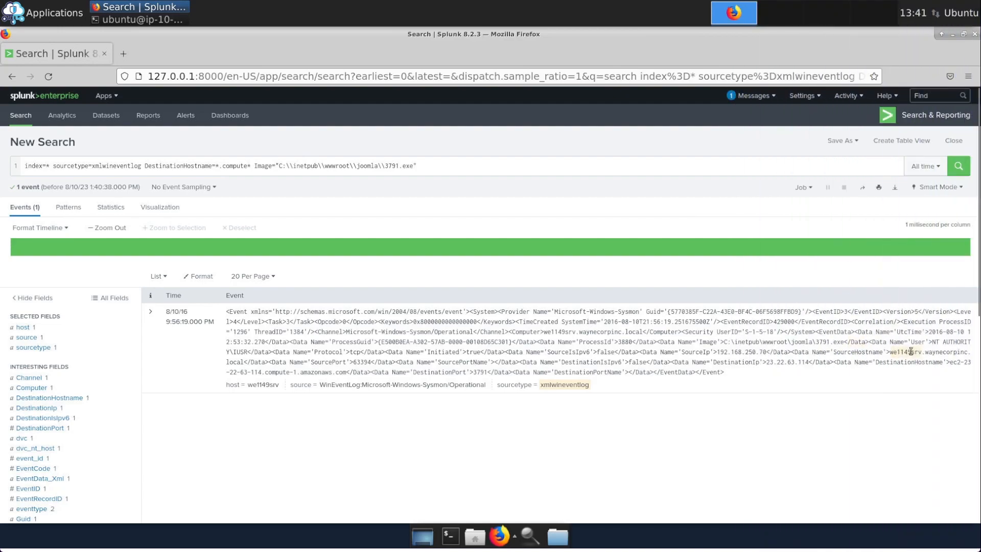
{"action": "left_click_drag", "start_coordinate": [891, 352], "coordinate": [251, 361]}
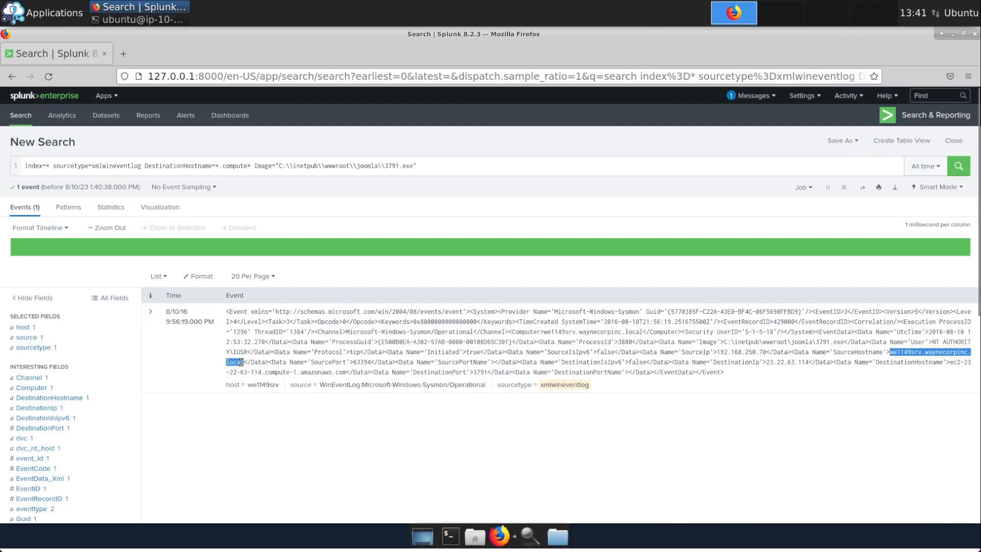
{"action": "right_click", "coordinate": [240, 363]}
{"action": "left_click", "coordinate": [284, 271]}
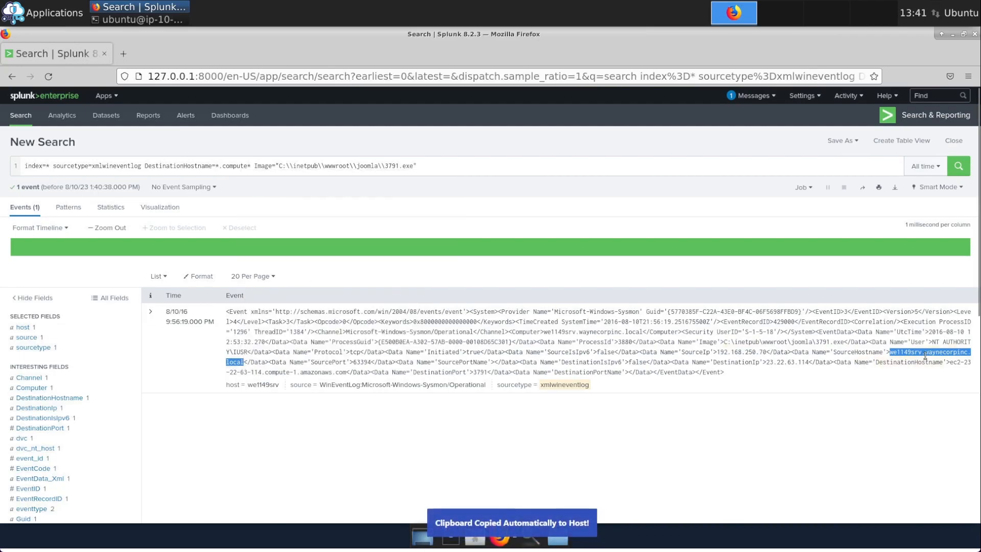
{"action": "left_click", "coordinate": [915, 5]}
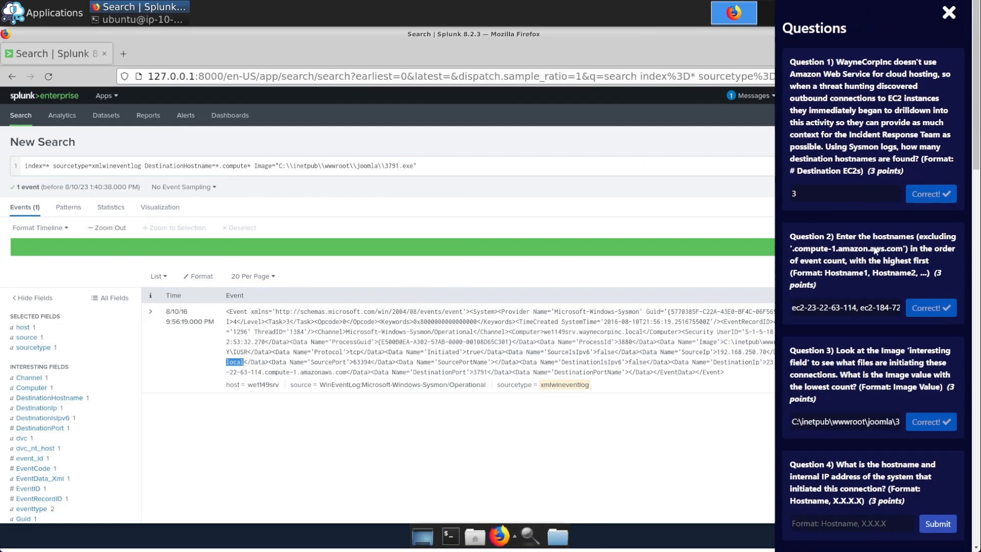
{"action": "left_click", "coordinate": [876, 7]}
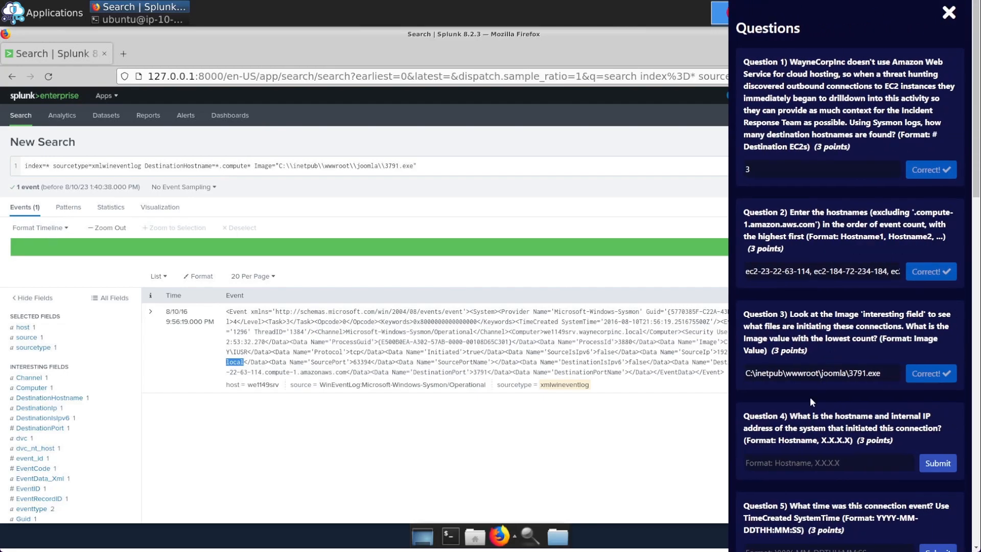
{"action": "left_click", "coordinate": [857, 467]}
{"action": "key", "text": "ctrl+v"}
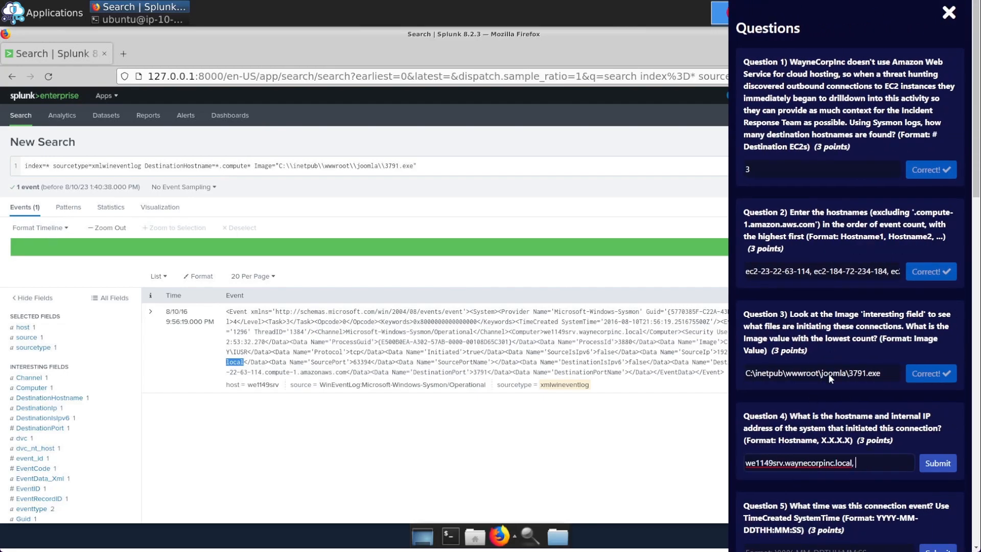
Append the event's SourceIp 192.168.250.70 to the Question 4 answer and submit it
{"action": "left_click", "coordinate": [659, 430]}
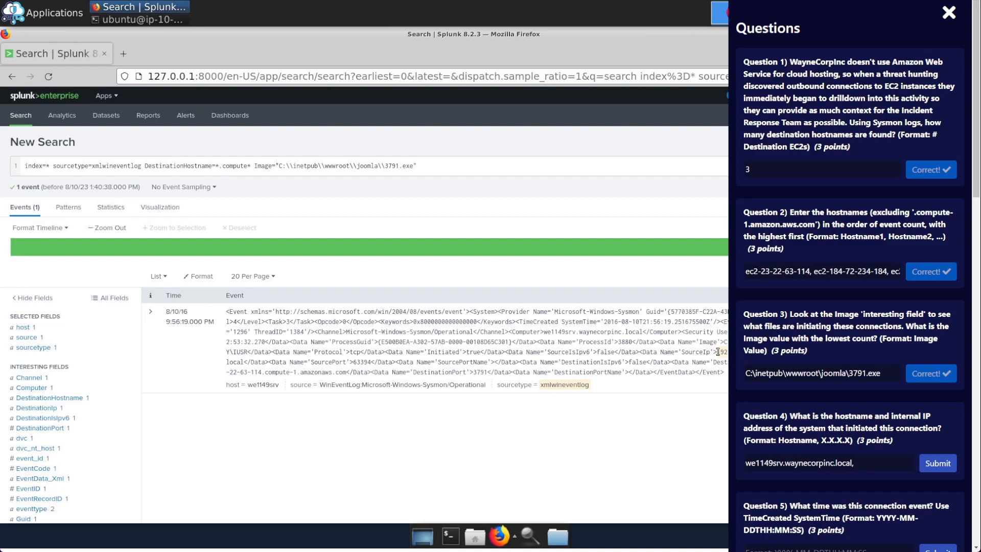
{"action": "left_click", "coordinate": [719, 352]}
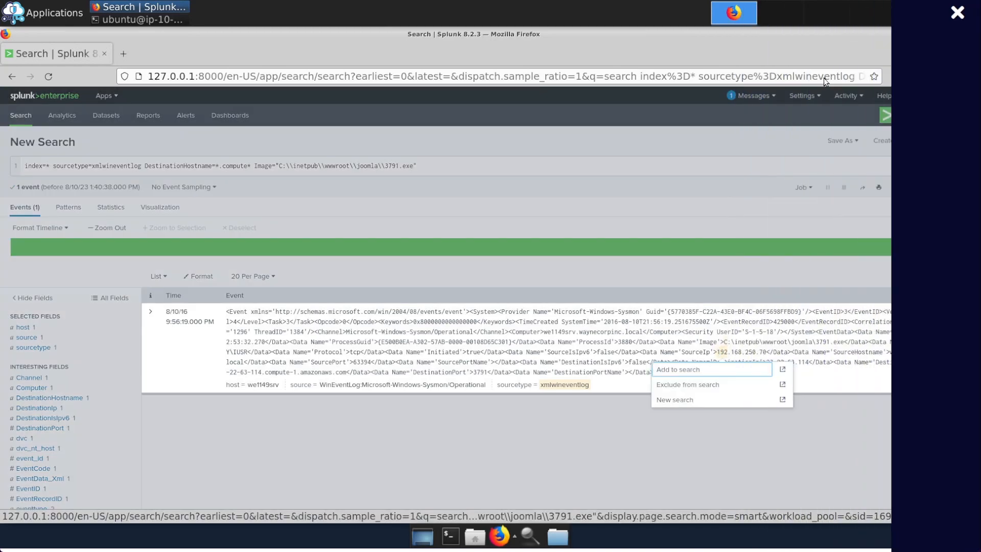
{"action": "left_click_drag", "start_coordinate": [717, 352], "coordinate": [768, 351]}
{"action": "right_click", "coordinate": [762, 351]}
{"action": "left_click", "coordinate": [784, 359]}
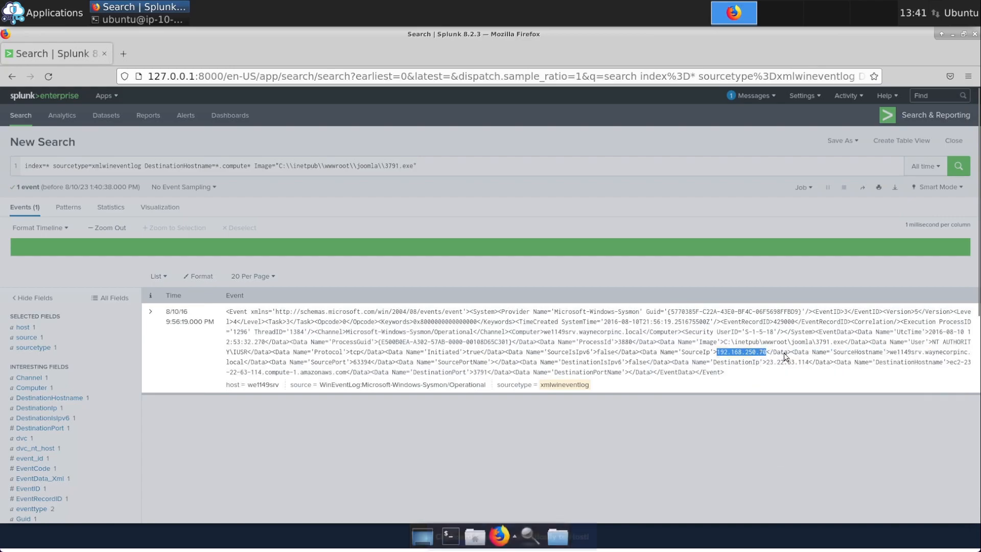
{"action": "left_click", "coordinate": [874, 2]}
{"action": "left_click", "coordinate": [864, 467]}
{"action": "key", "text": "ctrl+v"}
{"action": "left_click", "coordinate": [931, 462]}
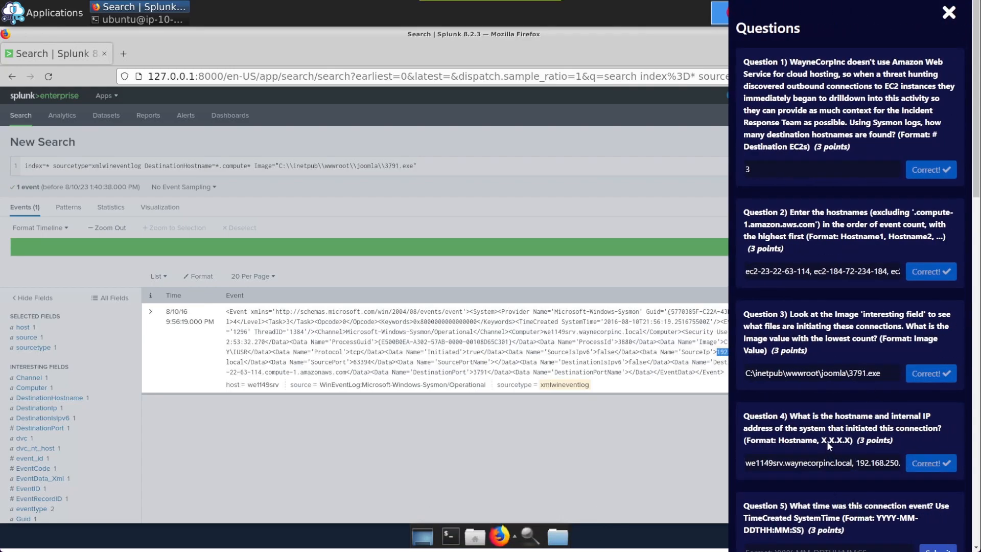
Bring up Question 5, find "time" in the Splunk page and show the values of the SystemTime interesting field
{"action": "scroll", "coordinate": [827, 441], "scroll_direction": "down", "scroll_amount": 5}
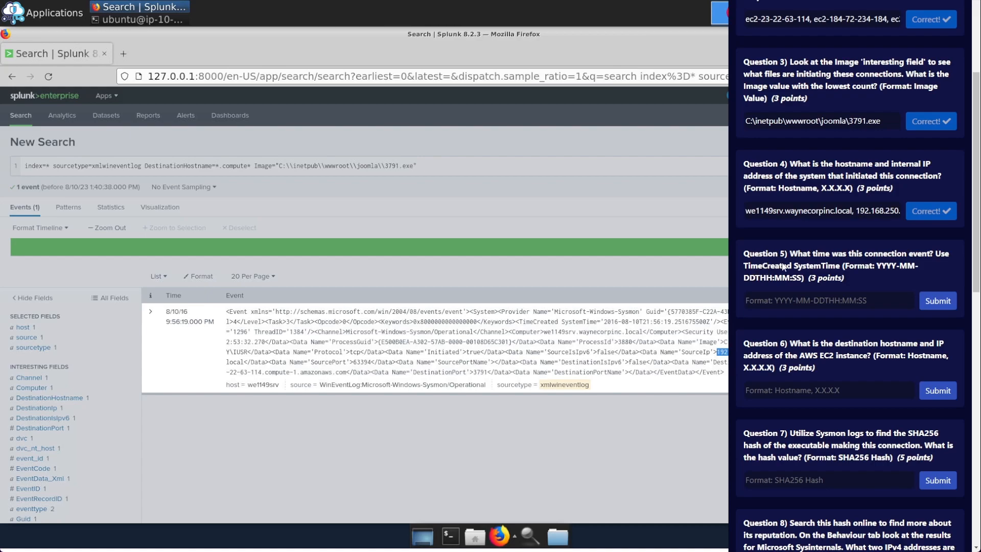
{"action": "left_click", "coordinate": [889, 1]}
{"action": "left_click", "coordinate": [697, 422]}
{"action": "key", "text": "ctrl+f"}
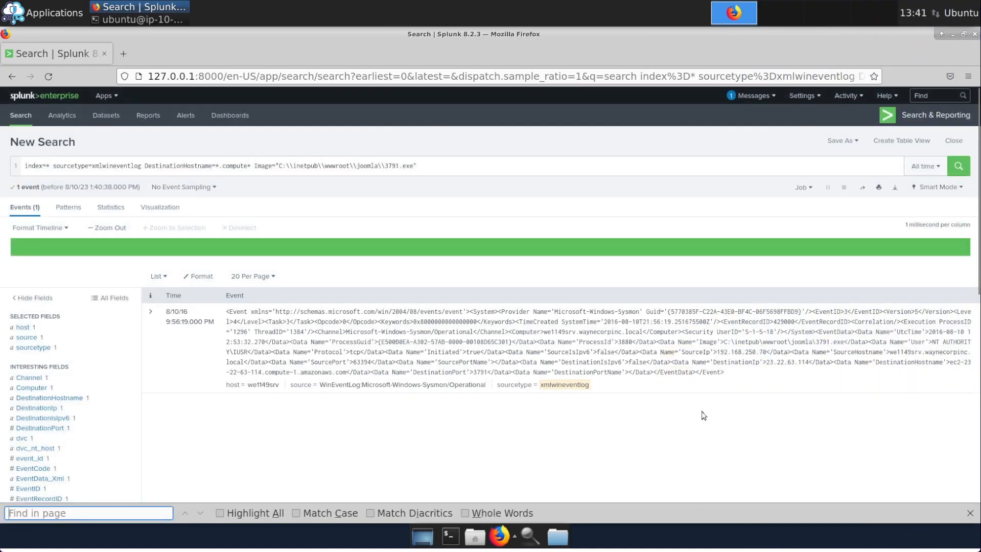
{"action": "type", "text": "time"}
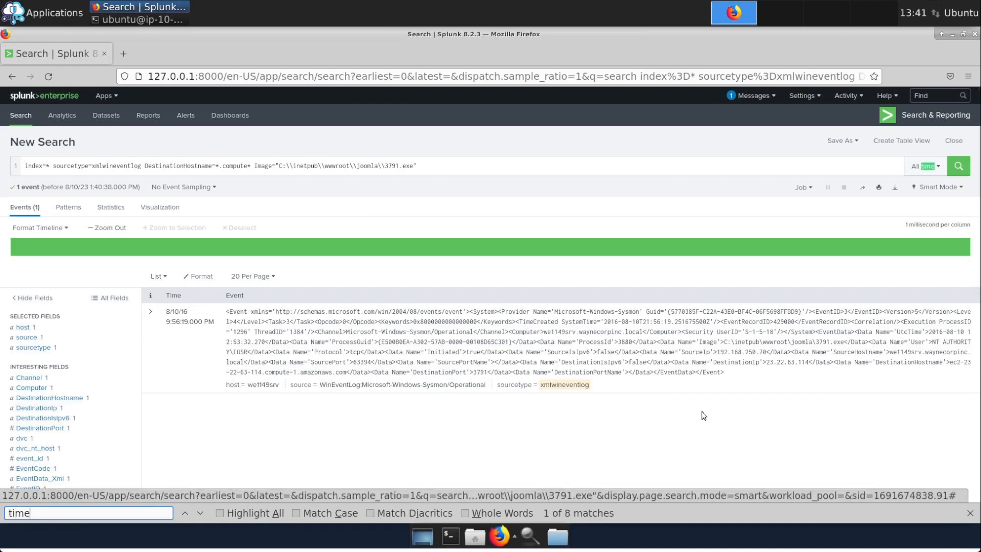
{"action": "key", "text": "Return"}
{"action": "key", "text": "Return"}
{"action": "key", "text": "Return"}
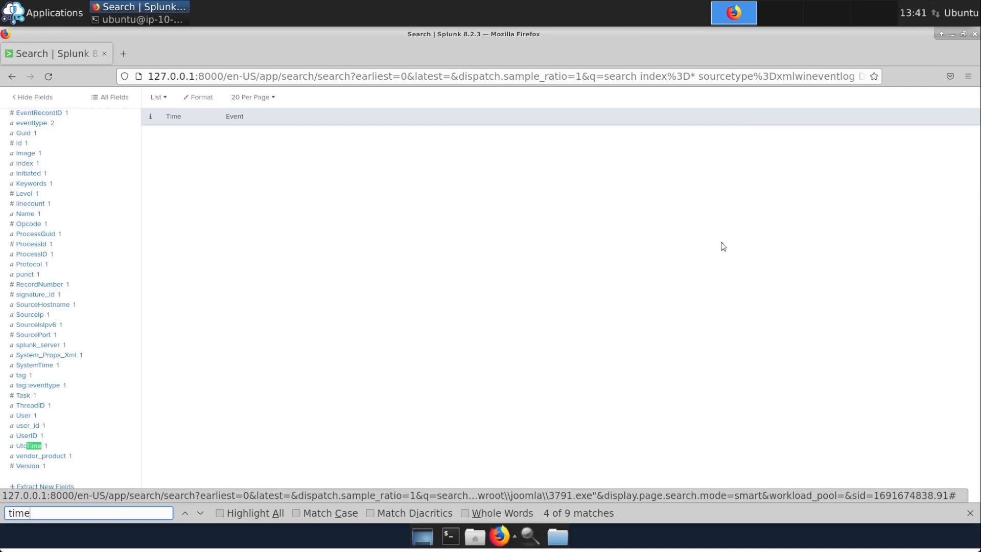
{"action": "left_click", "coordinate": [46, 368]}
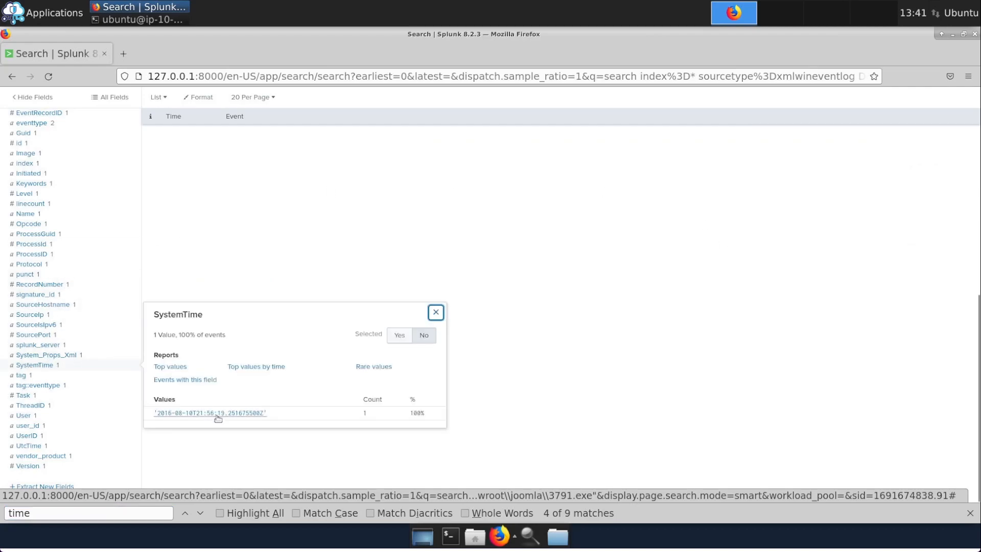
Copy the SystemTime value and submit 2016-08-10T21:56:19.251675500Z, without its quotation marks, as the answer to Question 5
{"action": "left_click_drag", "start_coordinate": [277, 418], "coordinate": [153, 416]}
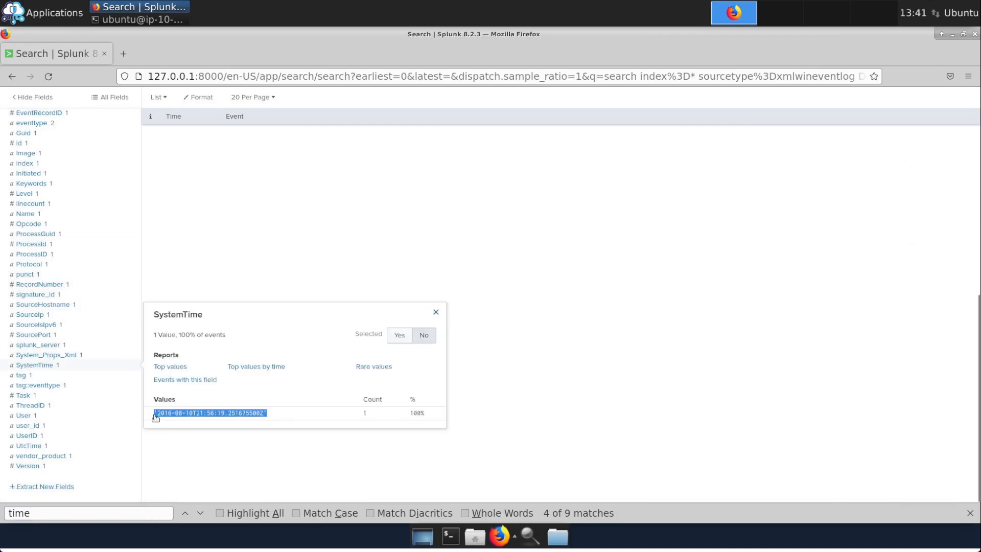
{"action": "right_click", "coordinate": [162, 414]}
{"action": "left_click", "coordinate": [190, 345]}
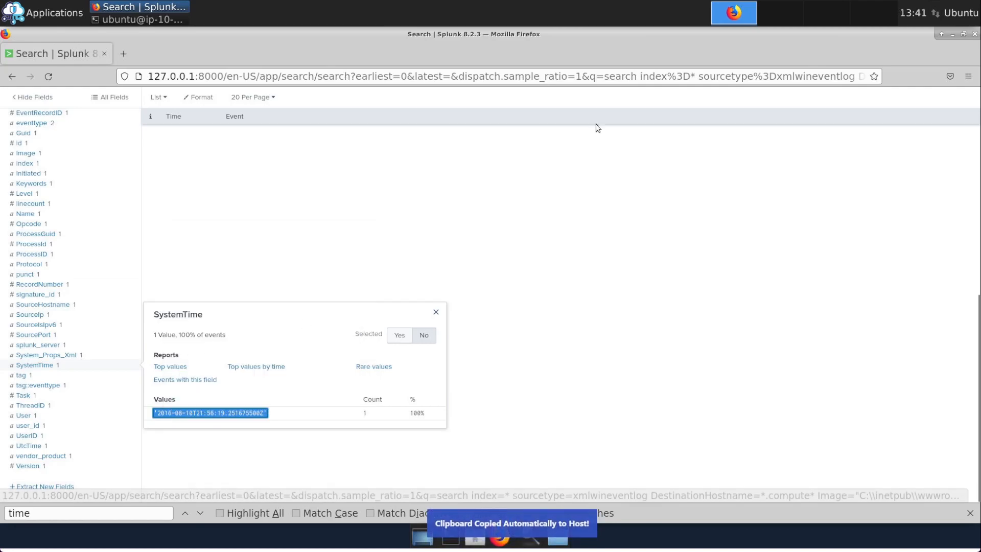
{"action": "mouse_move", "coordinate": [980, 378]}
{"action": "scroll", "coordinate": [838, 425], "scroll_direction": "down", "scroll_amount": 4}
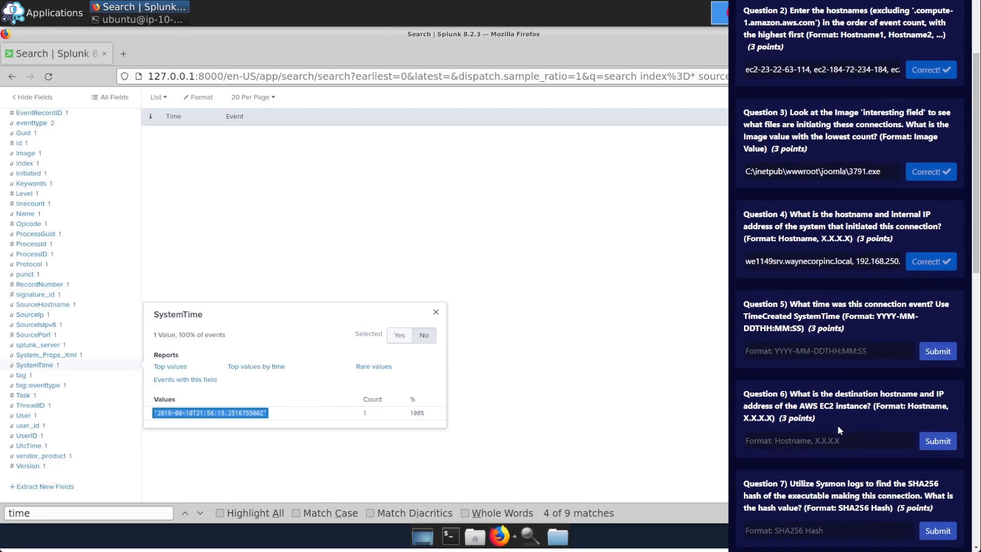
{"action": "left_click", "coordinate": [787, 347]}
{"action": "key", "text": "ctrl+v"}
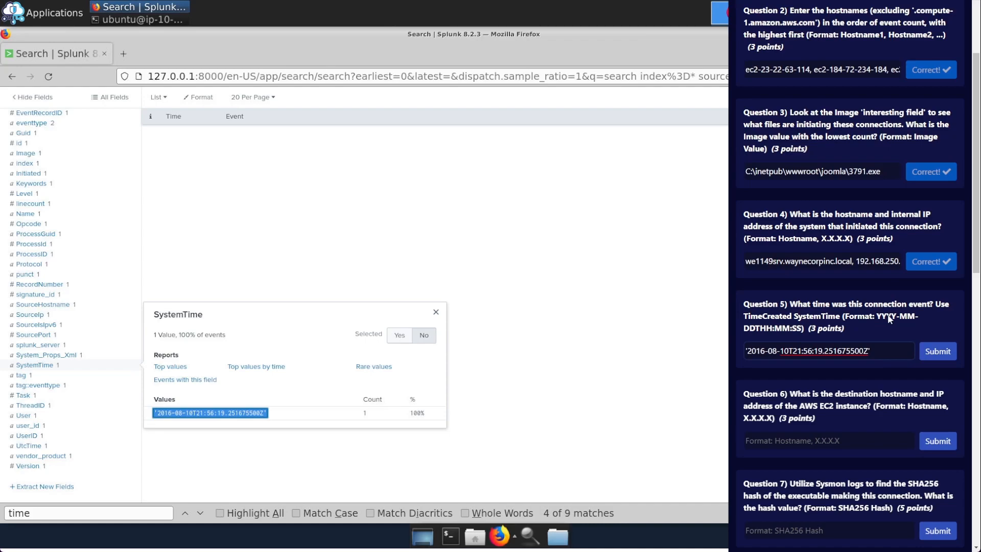
{"action": "key", "text": "Delete"}
{"action": "key", "text": "End"}
{"action": "key", "text": "BackSpace"}
{"action": "left_click", "coordinate": [936, 353]}
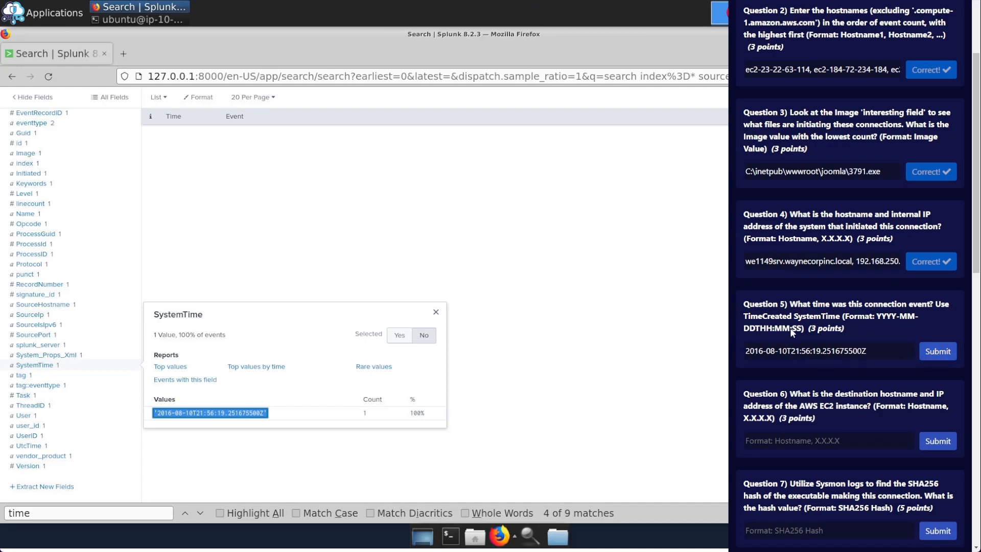
Trim the Question 5 answer to 2016-08-10T21:56:19 and resubmit it
{"action": "left_click_drag", "start_coordinate": [793, 351], "coordinate": [797, 351]}
{"action": "left_click_drag", "start_coordinate": [883, 351], "coordinate": [821, 352]}
{"action": "key", "text": "BackSpace"}
{"action": "left_click", "coordinate": [932, 351]}
Bring up Question 6 and copy the DestinationHostname value ec2-23-22-63-114.compute-1.amazonaws.com from the event
{"action": "scroll", "coordinate": [864, 320], "scroll_direction": "down", "scroll_amount": 3}
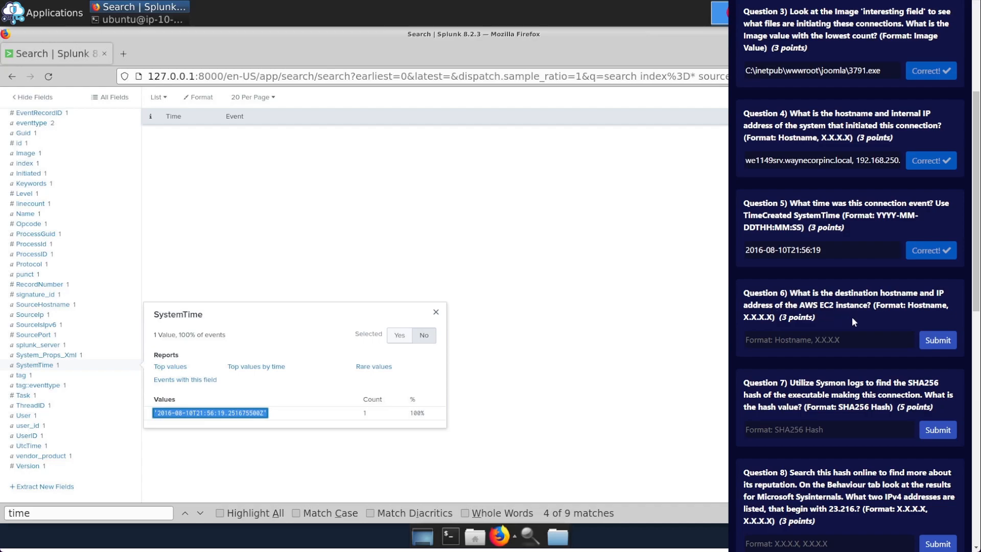
{"action": "left_click", "coordinate": [600, 312]}
{"action": "scroll", "coordinate": [552, 316], "scroll_direction": "up", "scroll_amount": 5}
{"action": "scroll", "coordinate": [552, 316], "scroll_direction": "up", "scroll_amount": 2}
{"action": "scroll", "coordinate": [606, 293], "scroll_direction": "down", "scroll_amount": 1}
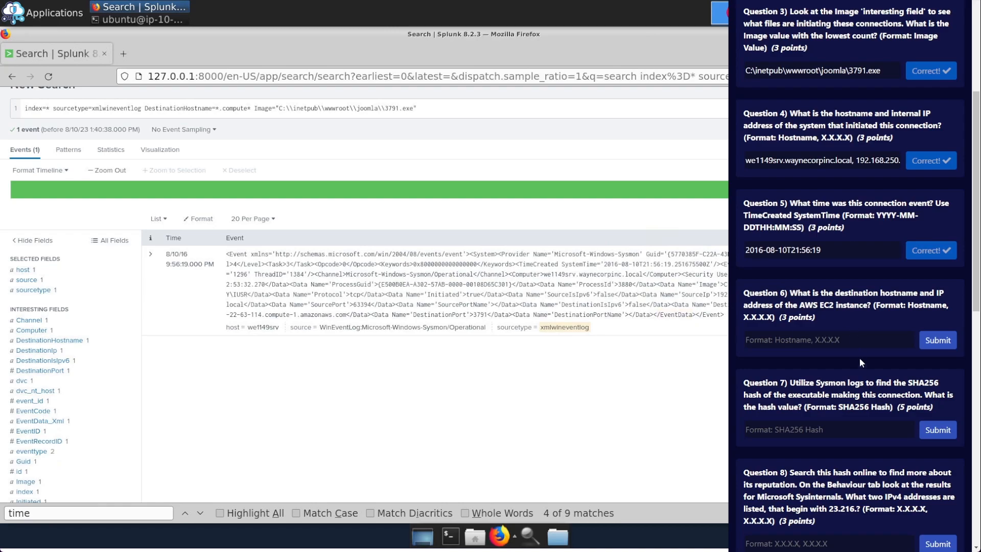
{"action": "left_click", "coordinate": [903, 2]}
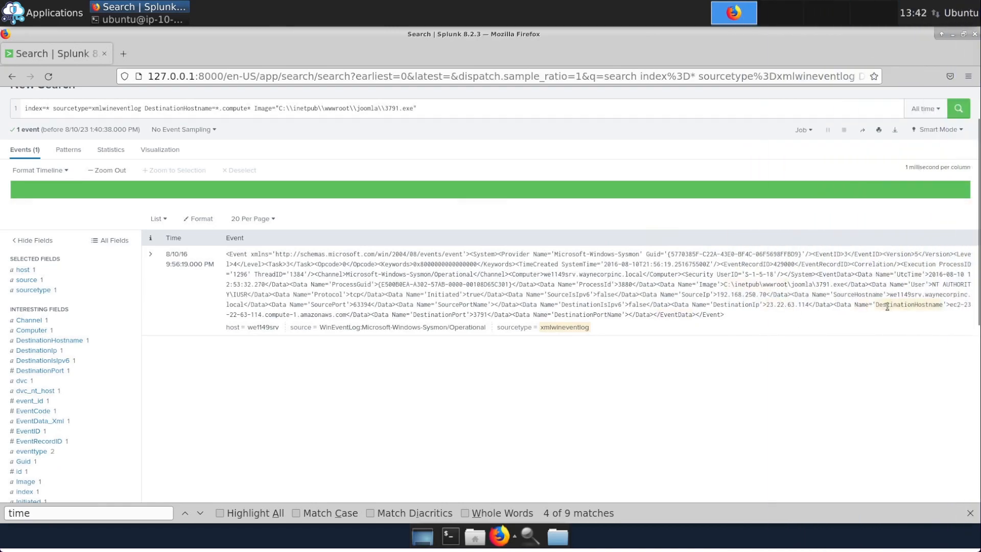
{"action": "left_click_drag", "start_coordinate": [950, 307], "coordinate": [344, 316]}
{"action": "right_click", "coordinate": [346, 315]}
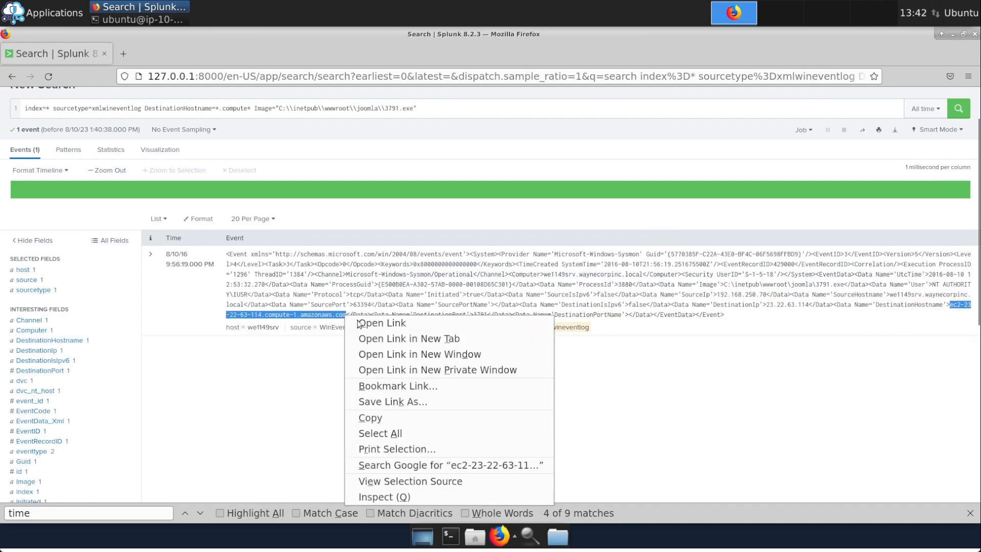
{"action": "left_click", "coordinate": [377, 419]}
Paste the copied destination hostname into the Question 6 answer and add a comma after it
{"action": "mouse_move", "coordinate": [980, 365]}
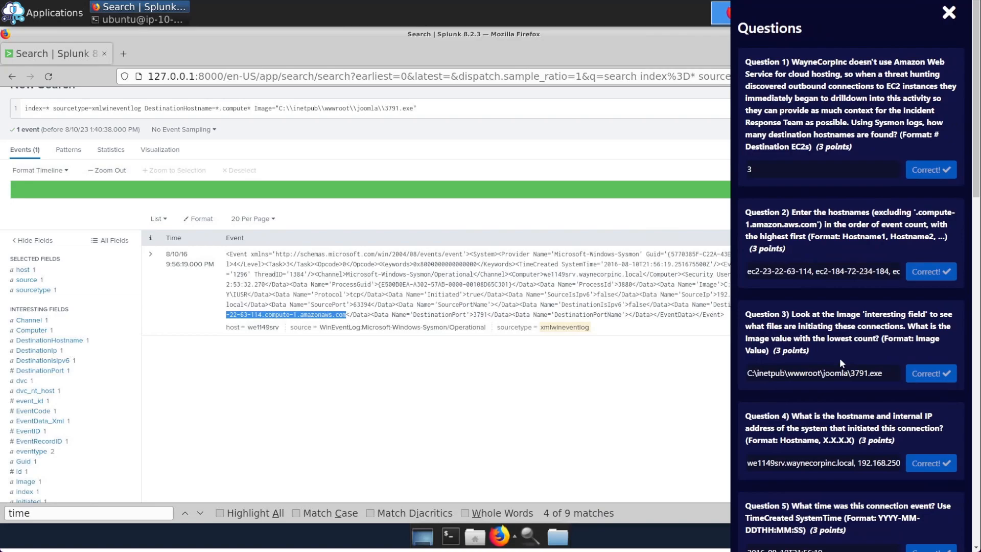
{"action": "scroll", "coordinate": [827, 388], "scroll_direction": "down", "scroll_amount": 6}
{"action": "left_click", "coordinate": [806, 336]}
{"action": "key", "text": "ctrl+v"}
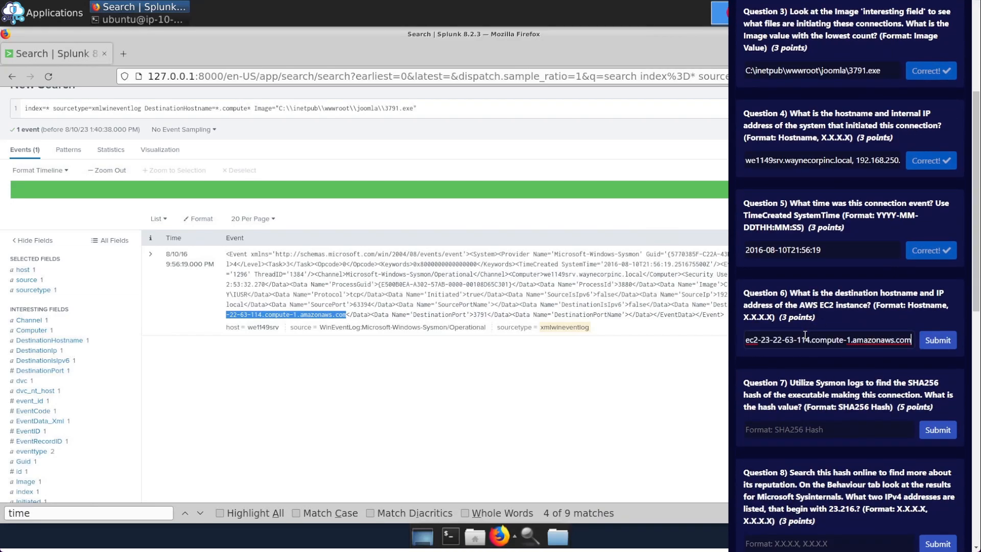
{"action": "type", "text": ","}
Append the event's DestinationIp 23.22.63.114 to the Question 6 answer and submit it
{"action": "left_click", "coordinate": [789, 309]}
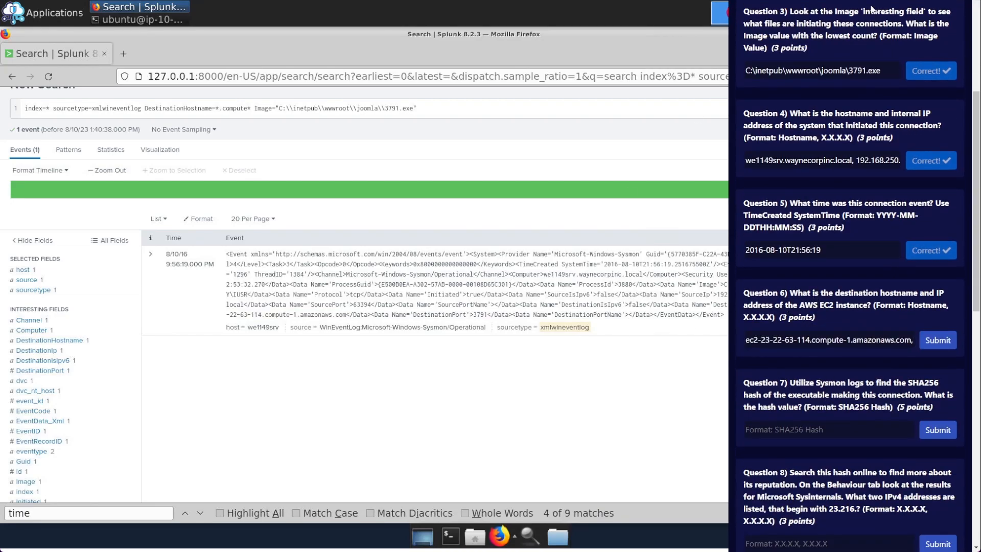
{"action": "left_click_drag", "start_coordinate": [767, 305], "coordinate": [812, 304]}
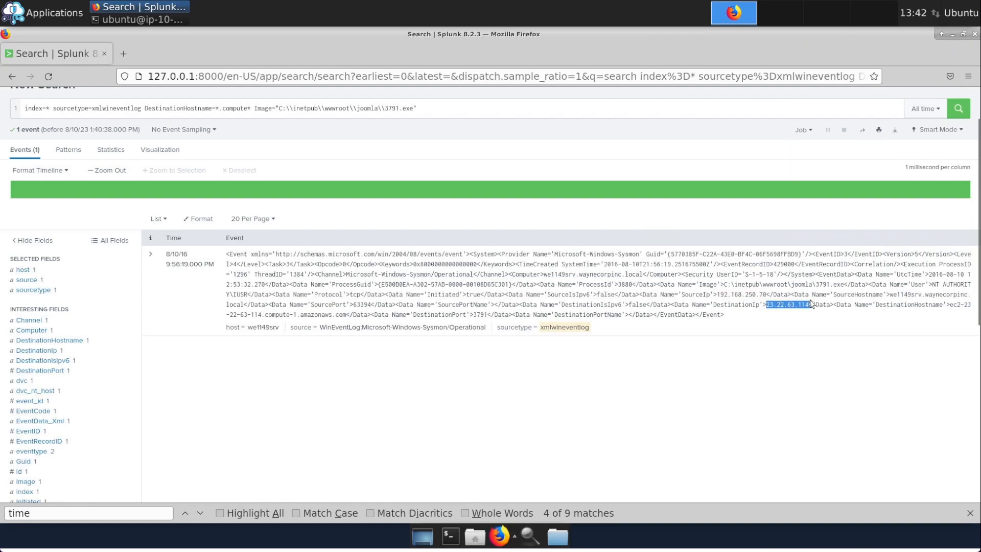
{"action": "right_click", "coordinate": [810, 304]}
{"action": "left_click", "coordinate": [812, 312]}
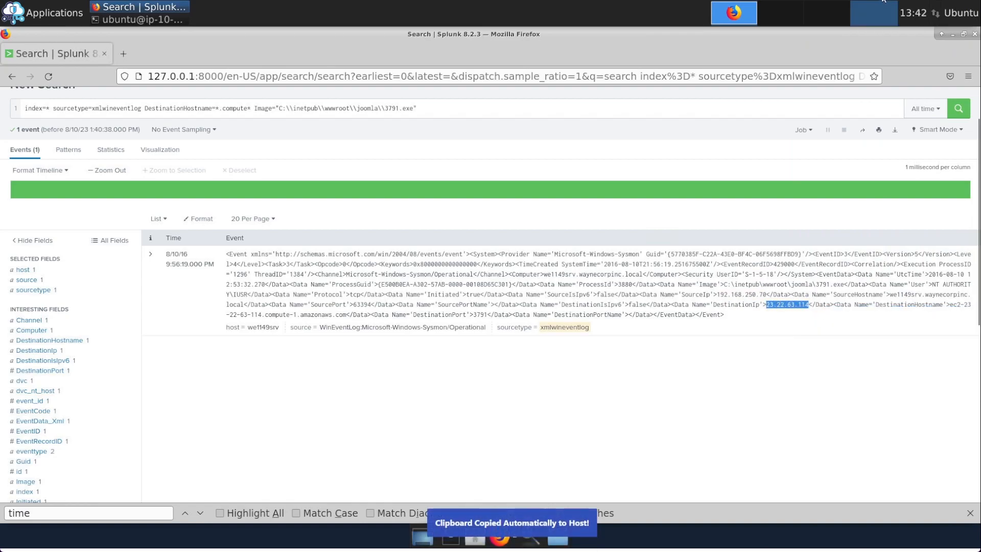
{"action": "mouse_move", "coordinate": [902, 64]}
{"action": "scroll", "coordinate": [902, 205], "scroll_direction": "down", "scroll_amount": 10}
{"action": "left_click", "coordinate": [897, 294]}
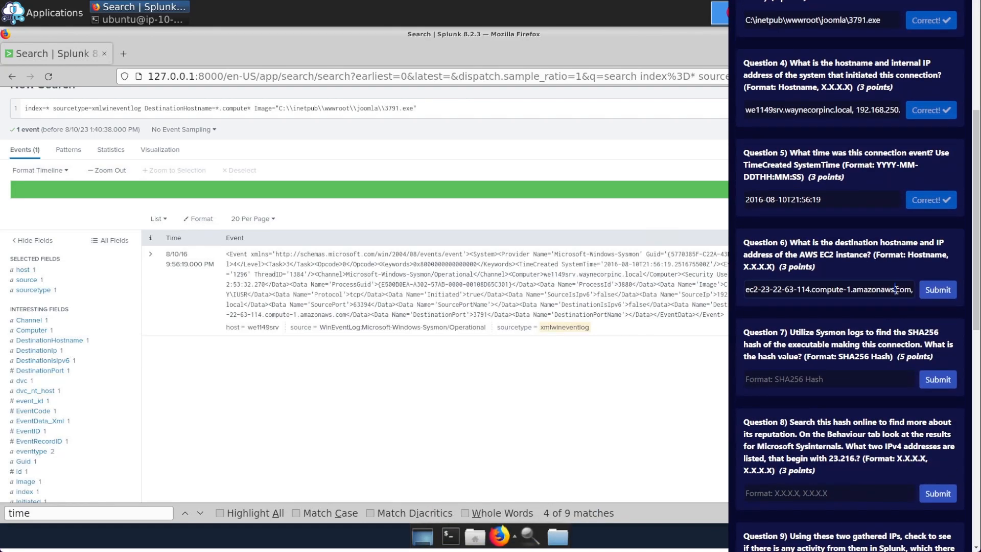
{"action": "key", "text": "ctrl+v"}
{"action": "left_click", "coordinate": [931, 291]}
{"action": "scroll", "coordinate": [874, 287], "scroll_direction": "down", "scroll_amount": 1}
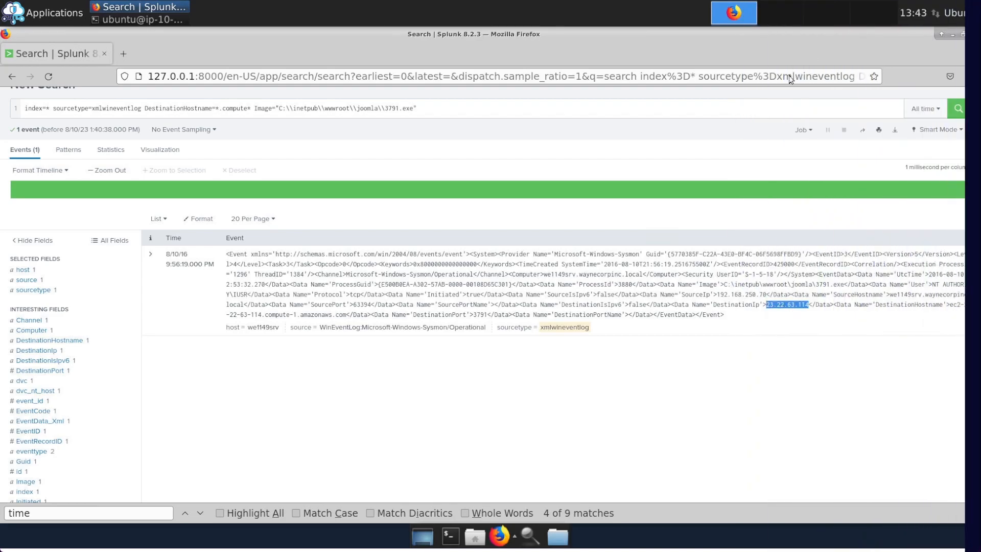
Check the Image field's value for the EC2 connection event
{"action": "scroll", "coordinate": [61, 351], "scroll_direction": "down", "scroll_amount": 1}
{"action": "scroll", "coordinate": [61, 351], "scroll_direction": "down", "scroll_amount": 3}
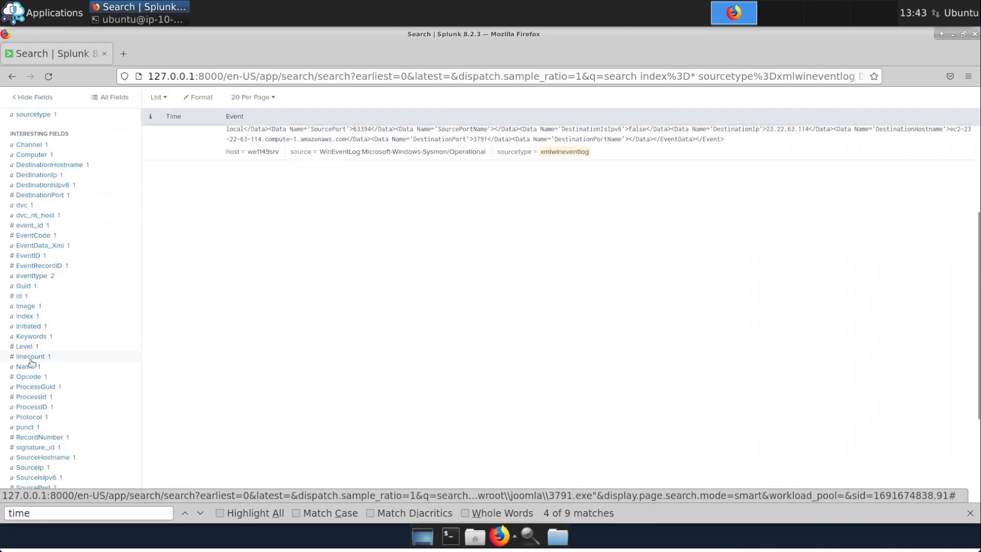
{"action": "left_click", "coordinate": [26, 306]}
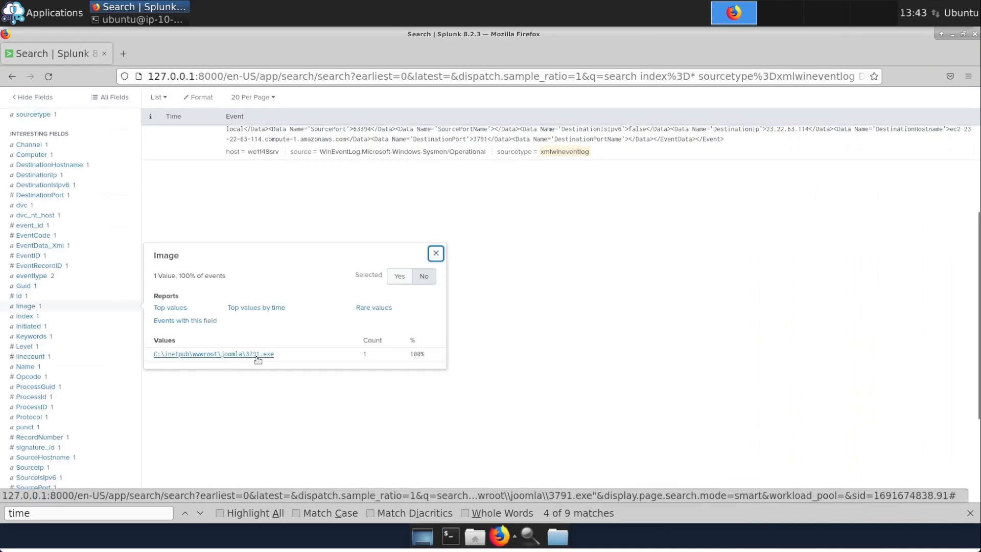
{"action": "left_click", "coordinate": [473, 308]}
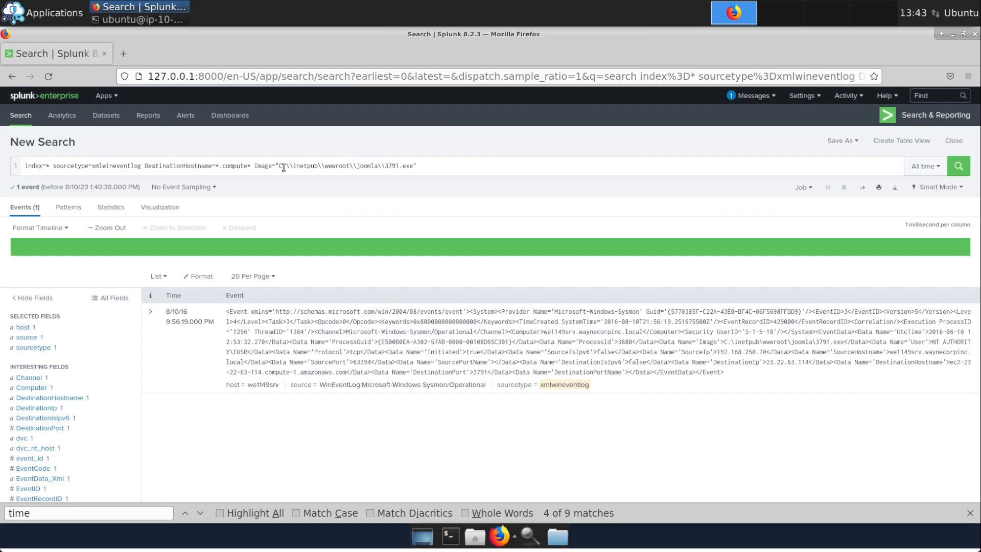
Read Question 7, which asks for the SHA256 hash of the executable making the connection
{"action": "left_click", "coordinate": [888, 10]}
{"action": "scroll", "coordinate": [849, 274], "scroll_direction": "down", "scroll_amount": 6}
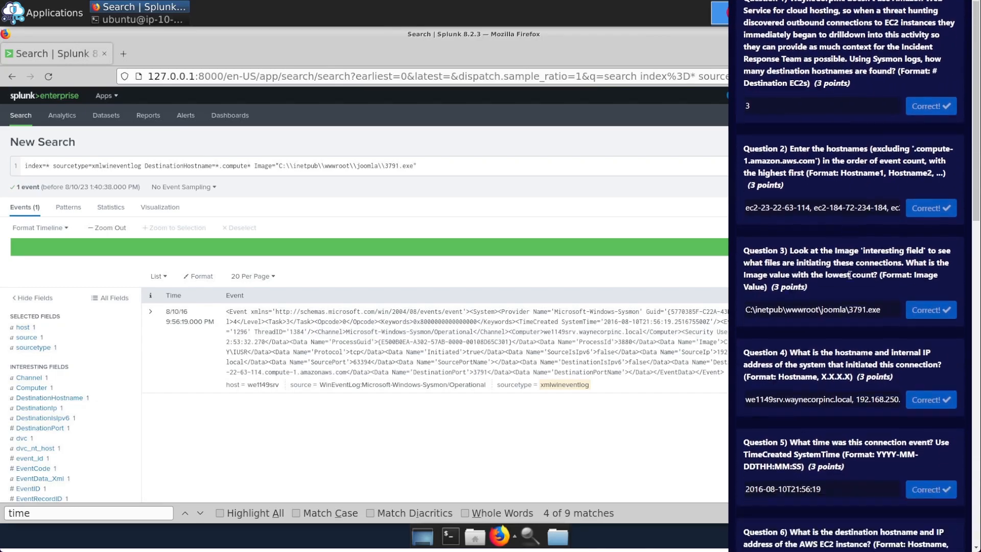
{"action": "scroll", "coordinate": [851, 271], "scroll_direction": "down", "scroll_amount": 3}
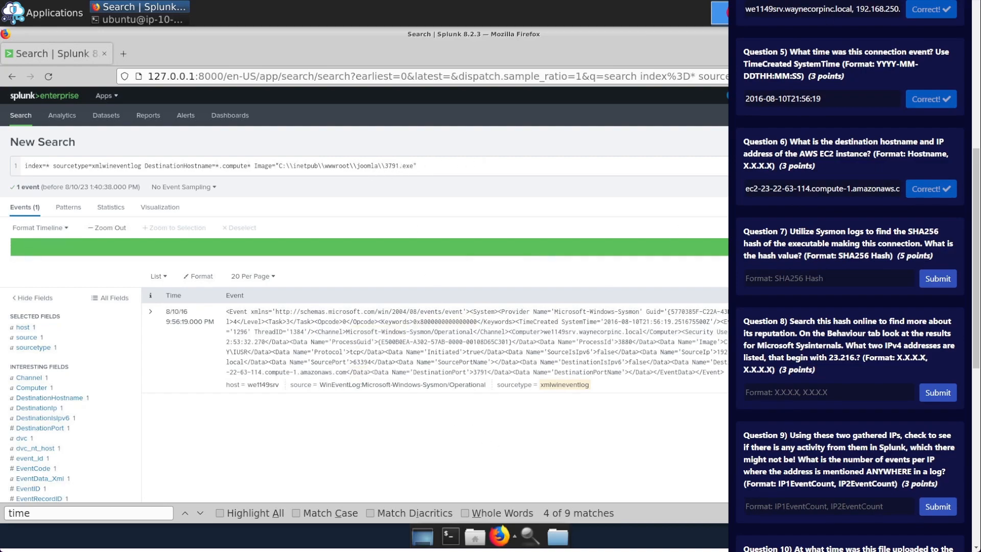
{"action": "left_click", "coordinate": [674, 305]}
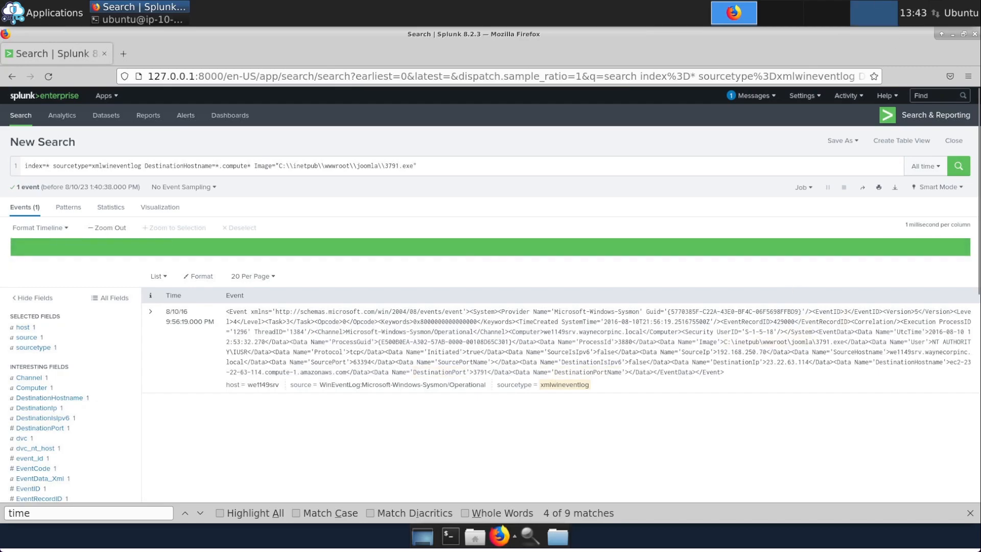
{"action": "left_click", "coordinate": [874, 13]}
{"action": "scroll", "coordinate": [848, 269], "scroll_direction": "down", "scroll_amount": 7}
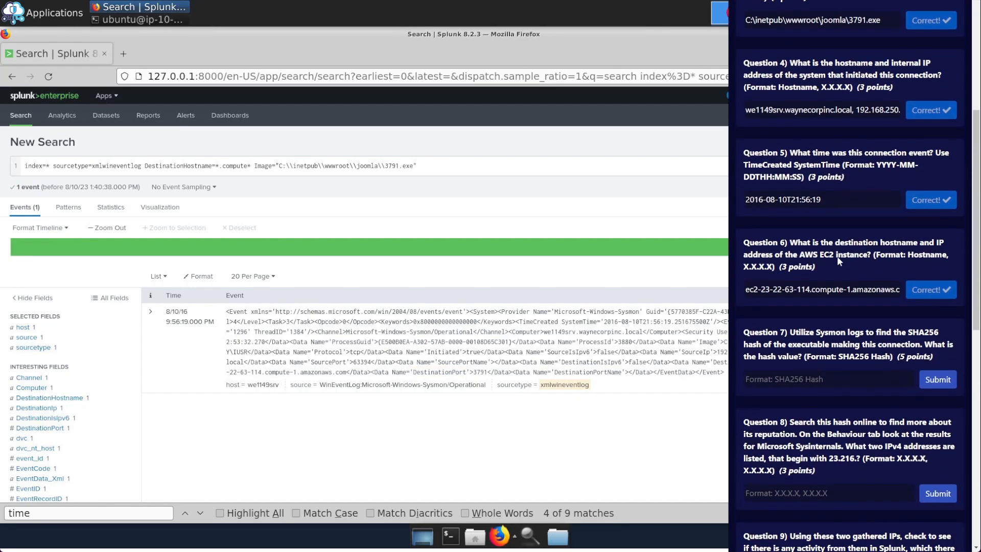
{"action": "scroll", "coordinate": [837, 256], "scroll_direction": "down", "scroll_amount": 3}
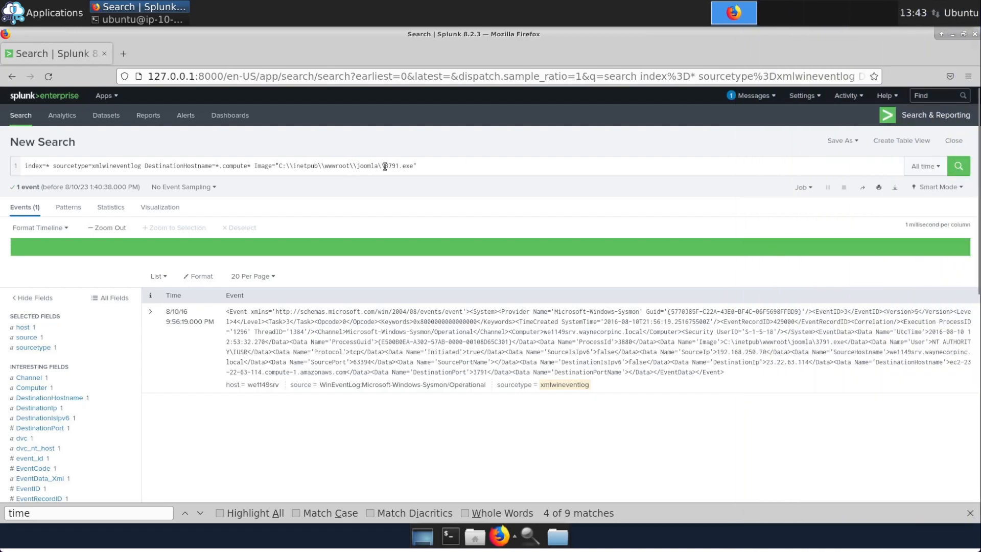
Replace the Image and DestinationHostname filters with the plain term 3791.exe and run index=* sourcetype=xmlwineventlog 3791.exe
{"action": "left_click_drag", "start_coordinate": [385, 166], "coordinate": [280, 166]}
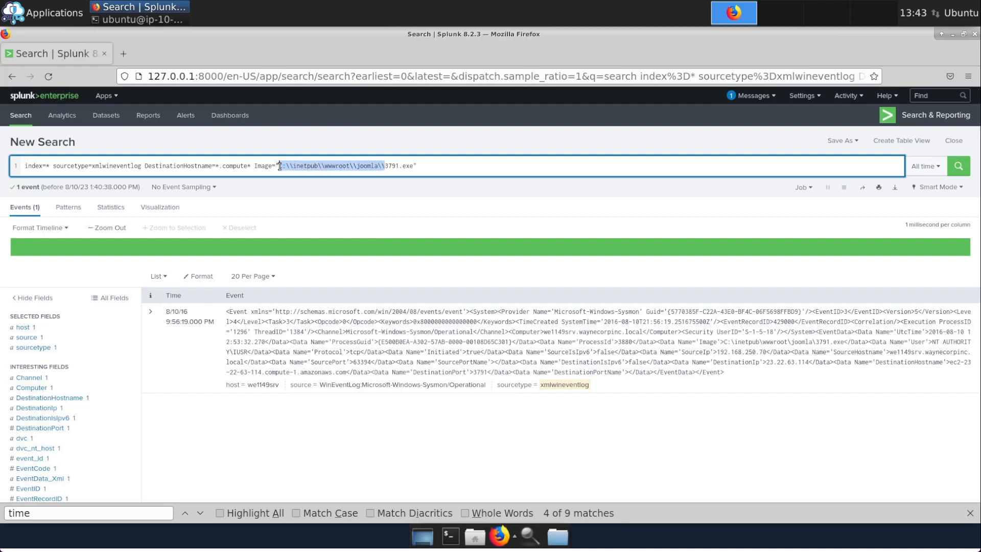
{"action": "left_click", "coordinate": [396, 166]}
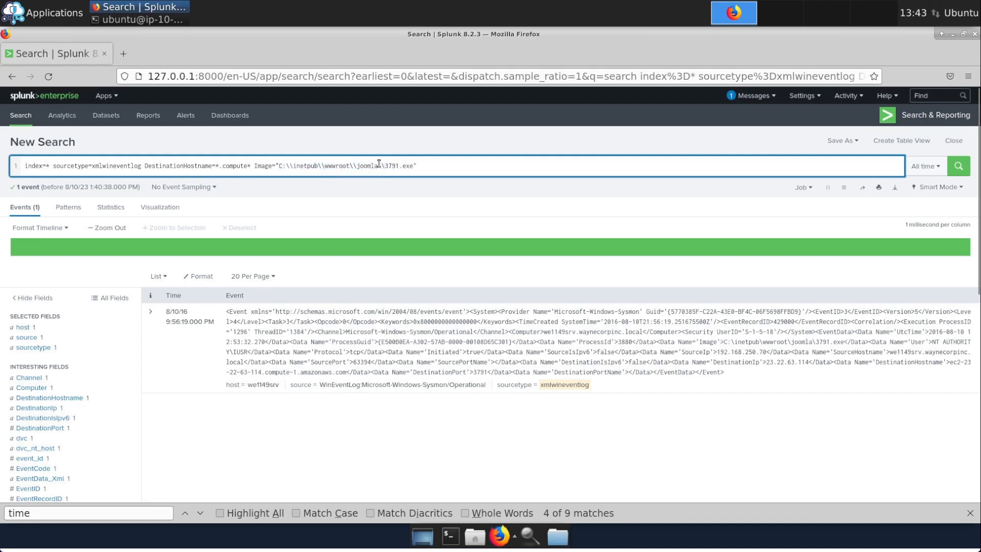
{"action": "left_click_drag", "start_coordinate": [386, 166], "coordinate": [413, 167]}
{"action": "left_click_drag", "start_coordinate": [427, 166], "coordinate": [255, 166]}
{"action": "type", "text": "3791.exe"}
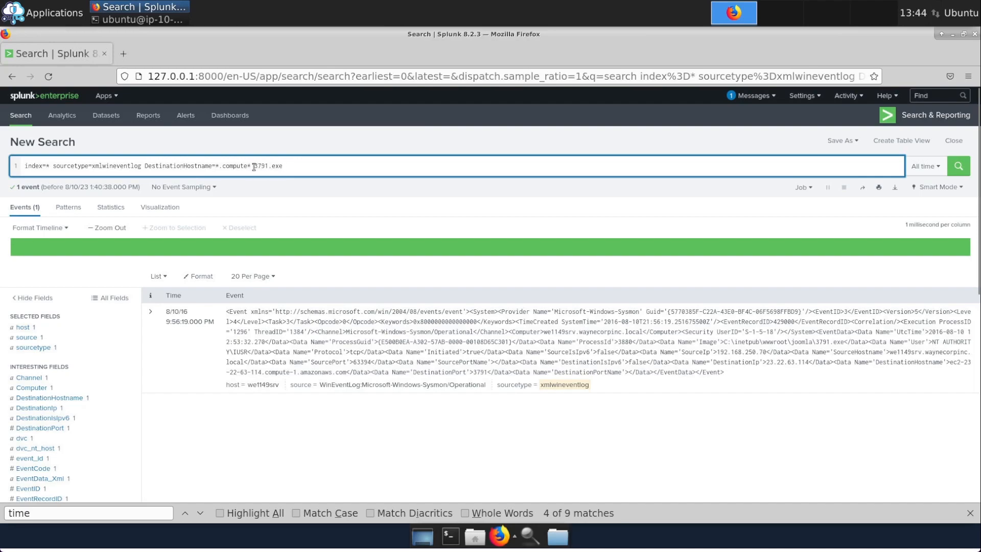
{"action": "left_click_drag", "start_coordinate": [250, 165], "coordinate": [147, 166]}
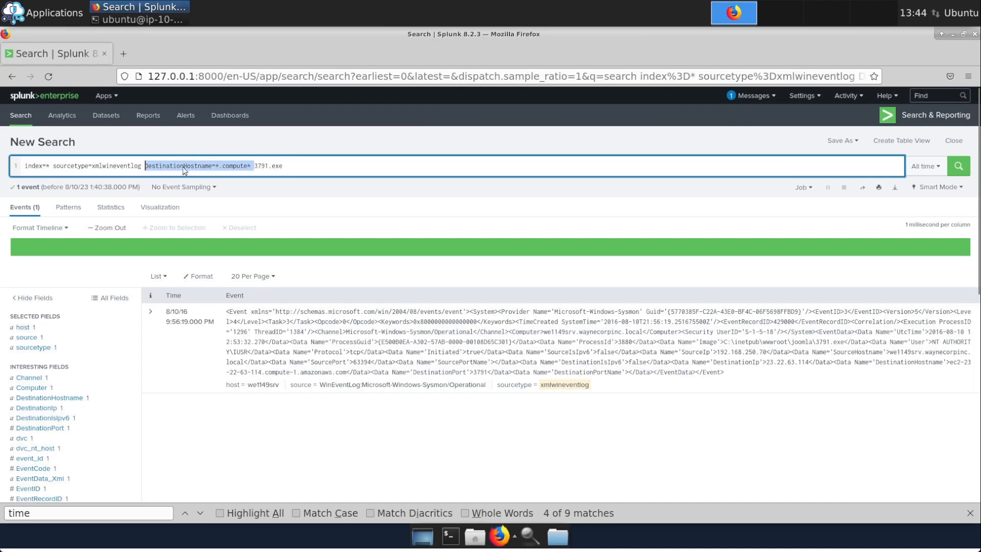
{"action": "key", "text": "BackSpace"}
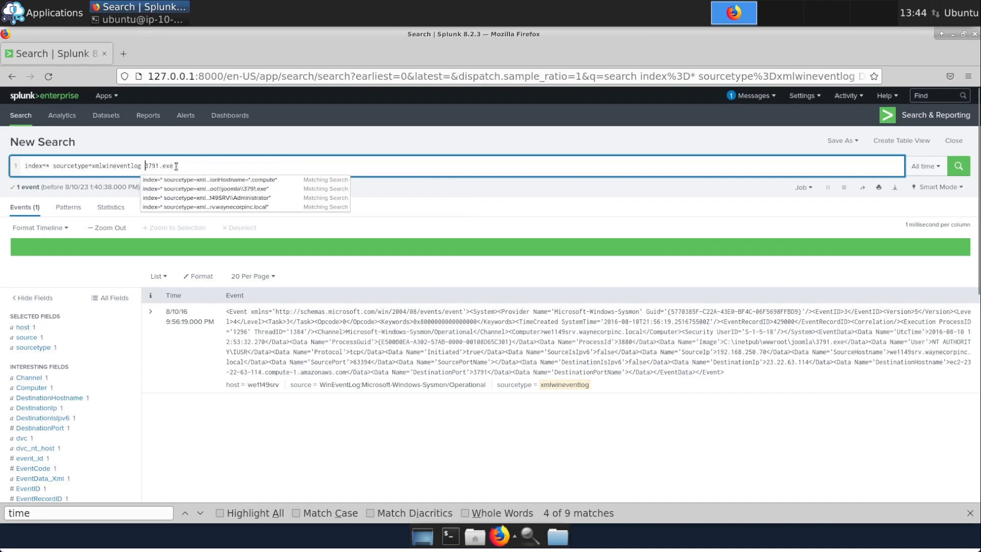
{"action": "key", "text": "Return"}
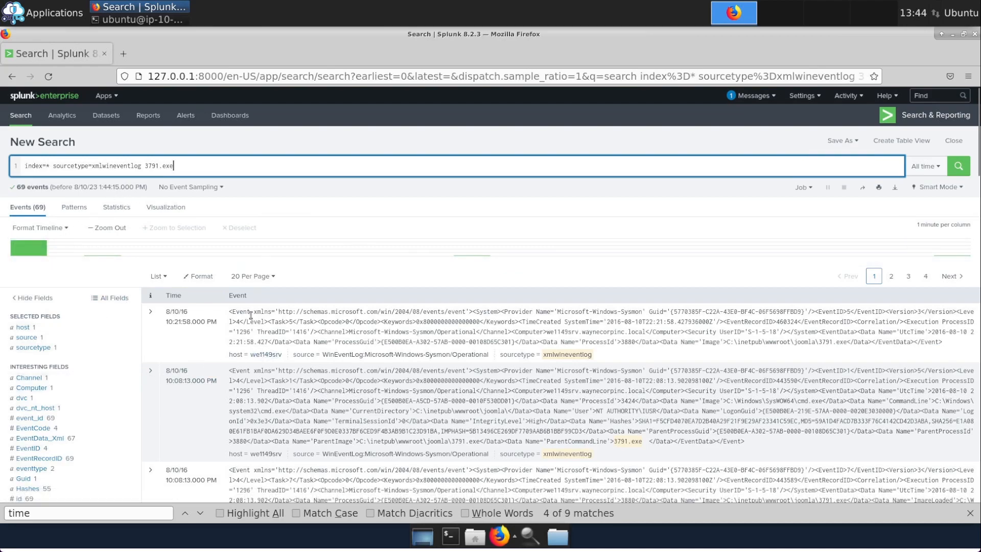
Examine the top values of the Hashes field across the 3791.exe events
{"action": "scroll", "coordinate": [305, 311], "scroll_direction": "down", "scroll_amount": 2}
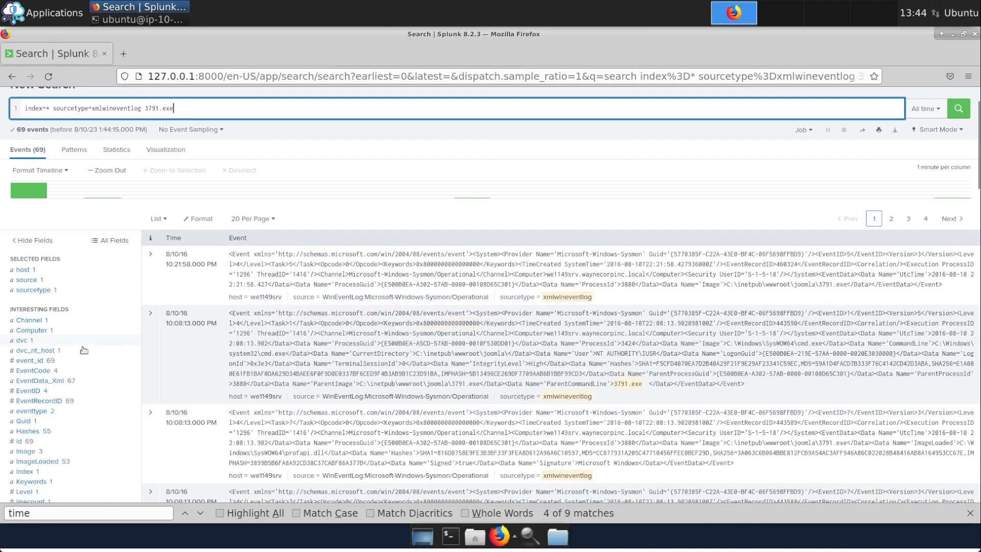
{"action": "scroll", "coordinate": [79, 343], "scroll_direction": "down", "scroll_amount": 4}
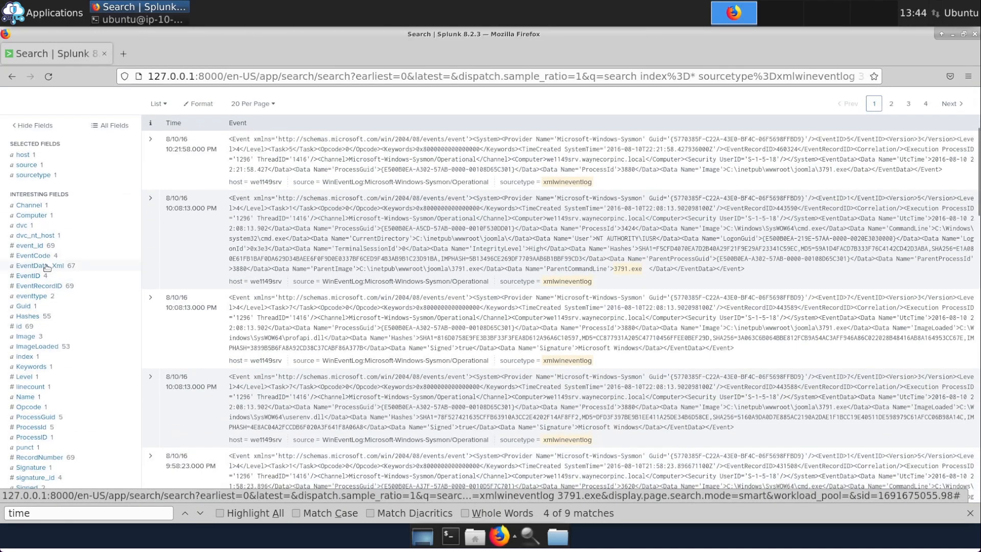
{"action": "scroll", "coordinate": [46, 267], "scroll_direction": "down", "scroll_amount": 2}
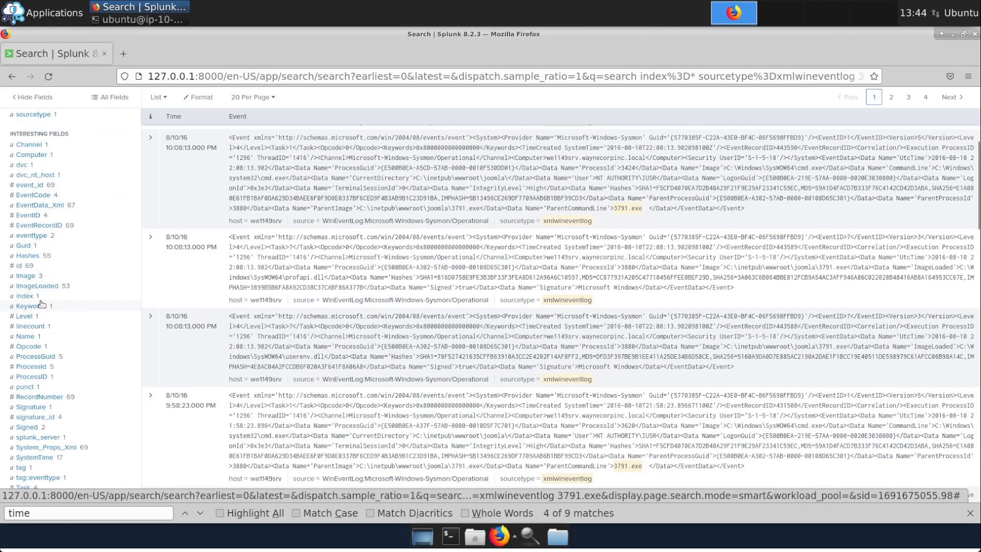
{"action": "scroll", "coordinate": [42, 304], "scroll_direction": "down", "scroll_amount": 2}
{"action": "scroll", "coordinate": [42, 304], "scroll_direction": "down", "scroll_amount": 1}
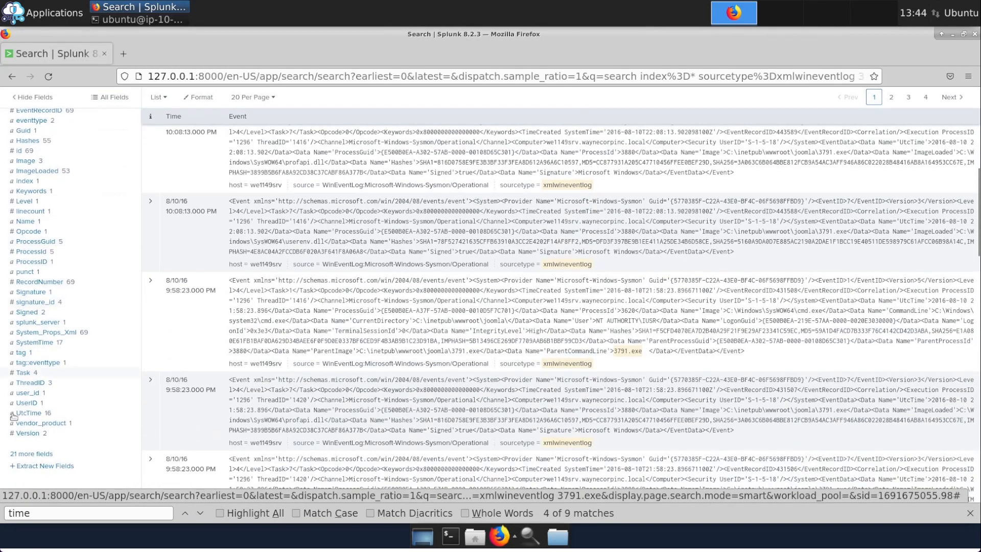
{"action": "scroll", "coordinate": [36, 311], "scroll_direction": "down", "scroll_amount": 1}
{"action": "scroll", "coordinate": [36, 312], "scroll_direction": "up", "scroll_amount": 2}
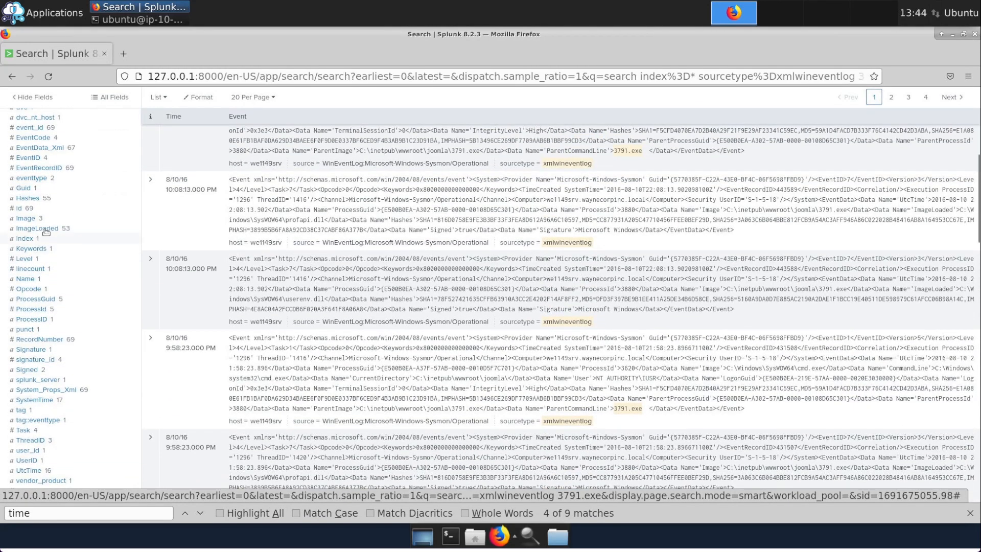
{"action": "left_click", "coordinate": [28, 198]}
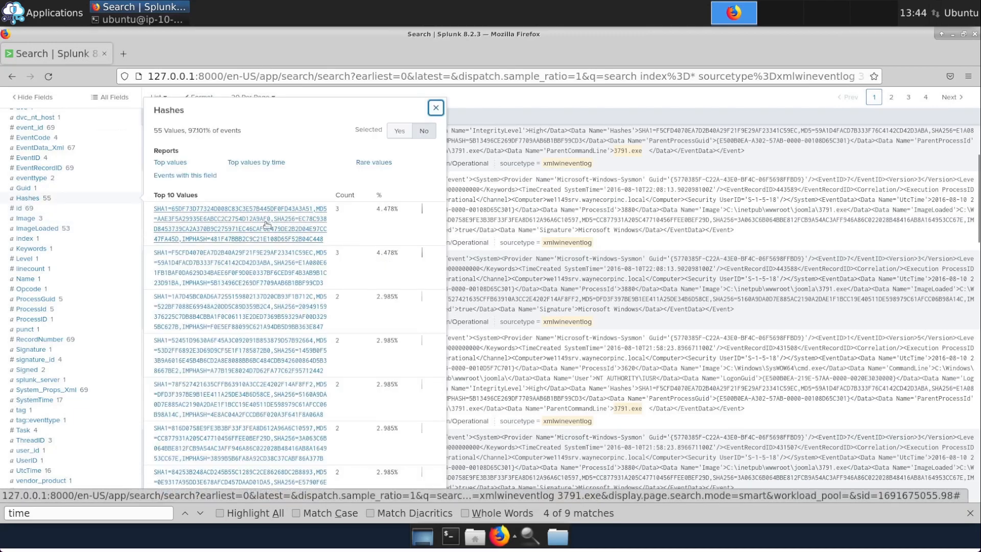
{"action": "scroll", "coordinate": [244, 292], "scroll_direction": "down", "scroll_amount": 2}
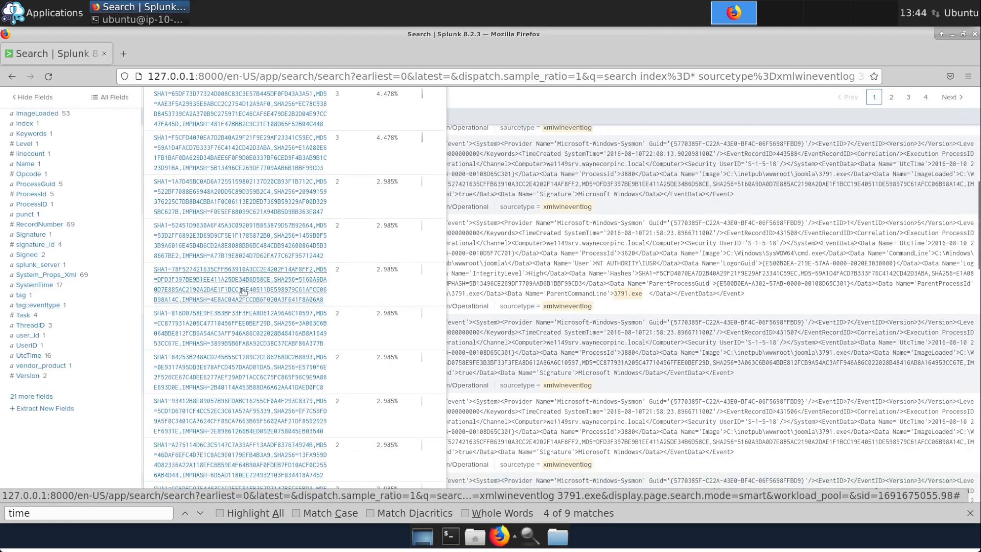
{"action": "scroll", "coordinate": [243, 291], "scroll_direction": "down", "scroll_amount": 5}
{"action": "scroll", "coordinate": [244, 289], "scroll_direction": "up", "scroll_amount": 3}
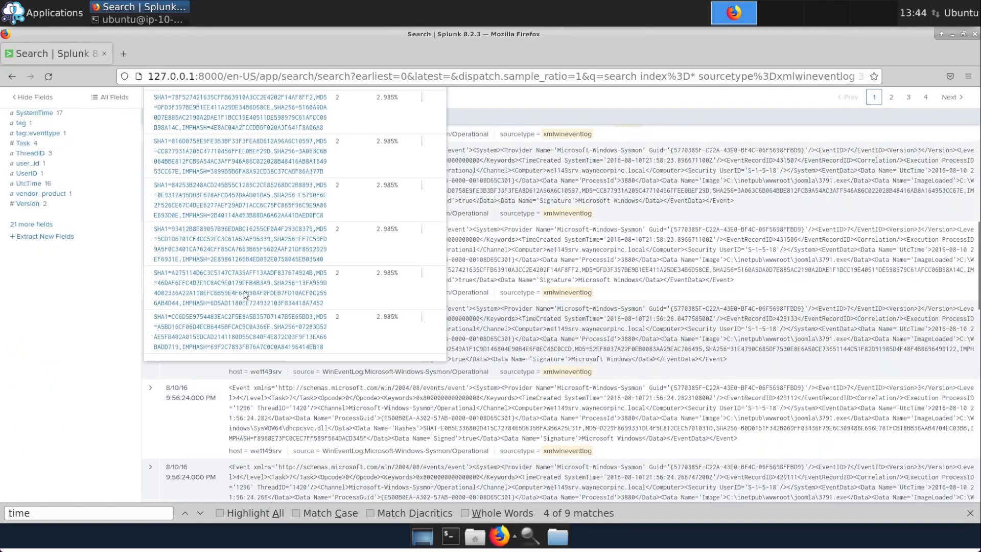
{"action": "scroll", "coordinate": [281, 318], "scroll_direction": "up", "scroll_amount": 6}
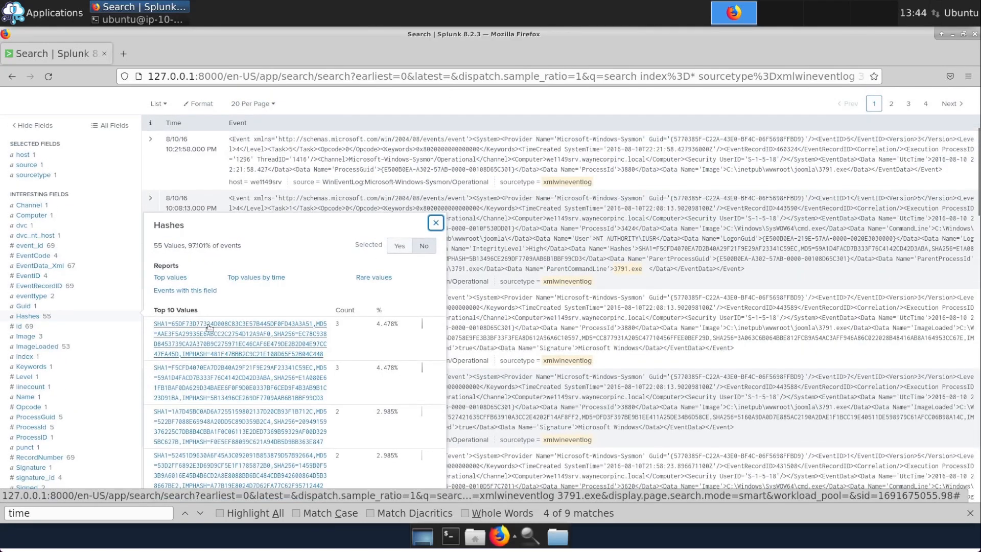
Try filtering the events by the first listed Hashes value and replacing that value with the wildcard "SHA256*"
{"action": "left_click", "coordinate": [213, 327]}
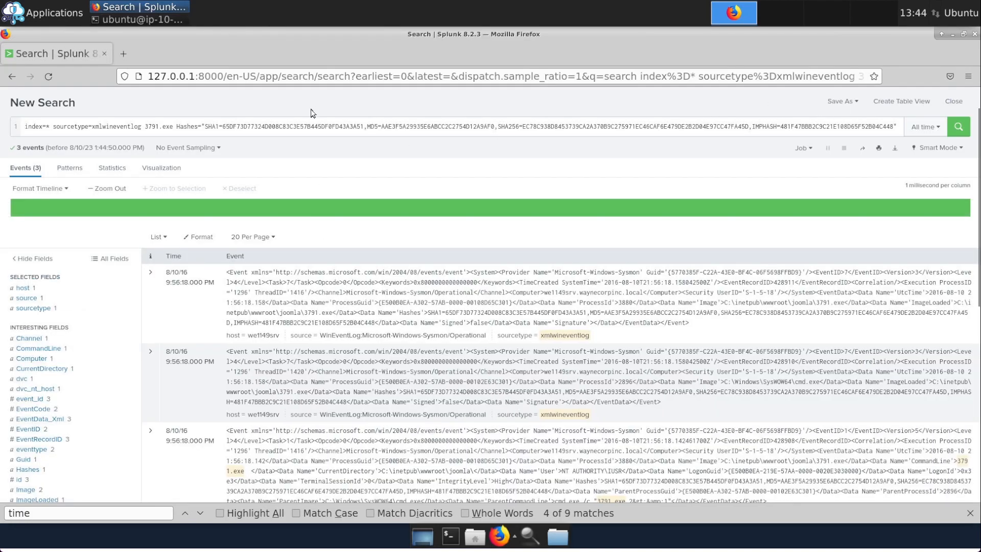
{"action": "left_click_drag", "start_coordinate": [220, 126], "coordinate": [977, 132]}
{"action": "key", "text": "Delete"}
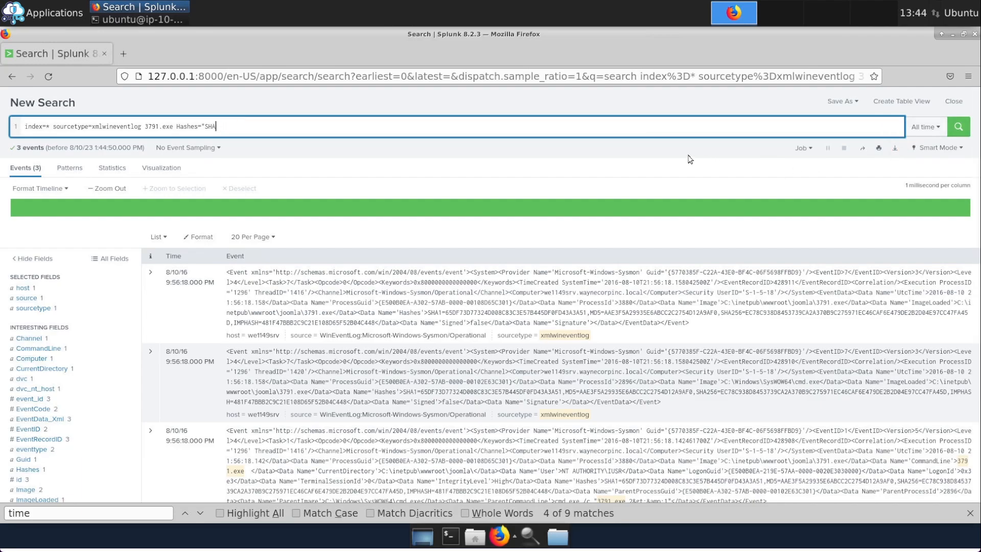
{"action": "type", "text": "56*"}
{"action": "key", "text": "Return"}
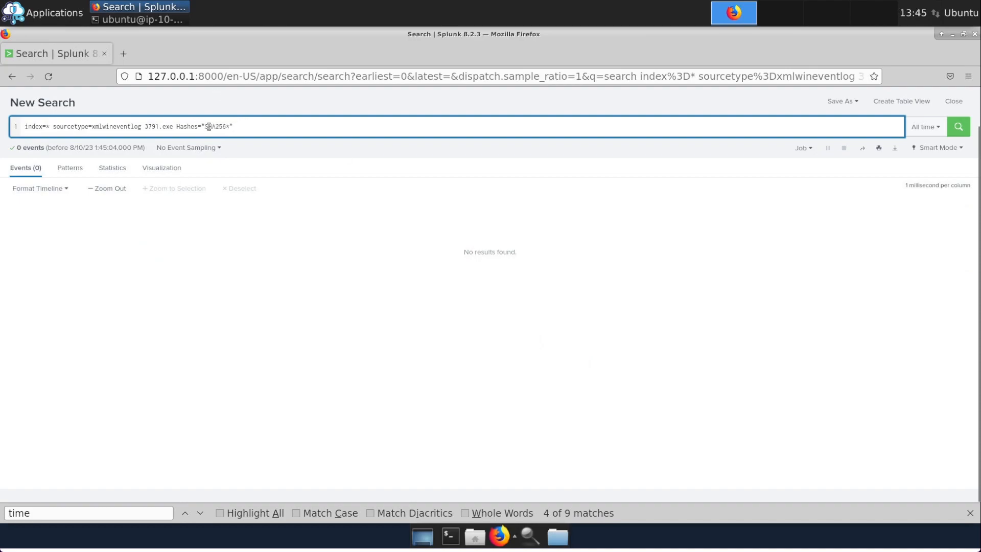
Remove the Hashes filter from the query and rerun the search for 3791.exe
{"action": "left_click_drag", "start_coordinate": [178, 126], "coordinate": [343, 130]}
{"action": "key", "text": "BackSpace"}
{"action": "key", "text": "BackSpace"}
{"action": "key", "text": "Return"}
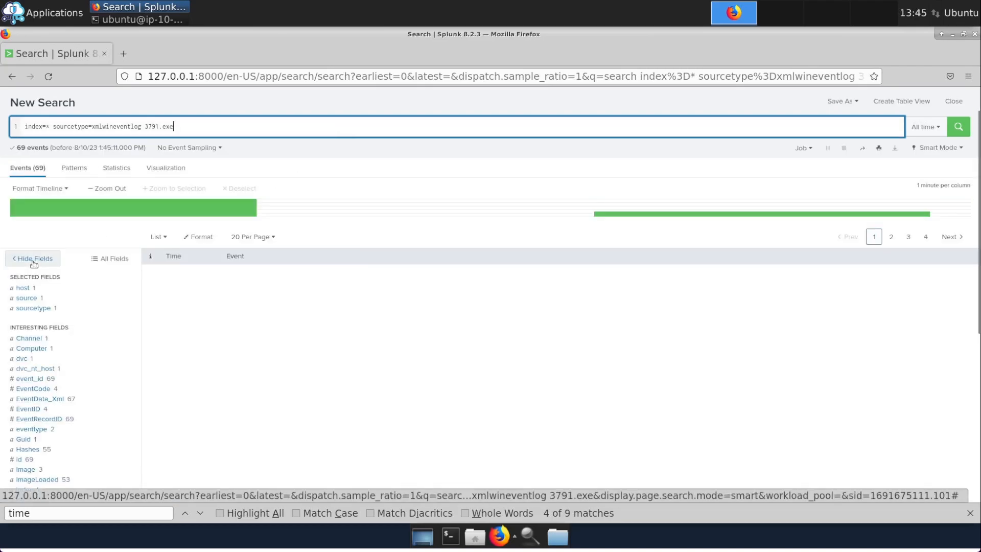
Filter the 3791.exe events to the Image value C:\inetpub\wwwroot\joomla\3791.exe
{"action": "scroll", "coordinate": [41, 402], "scroll_direction": "down", "scroll_amount": 2}
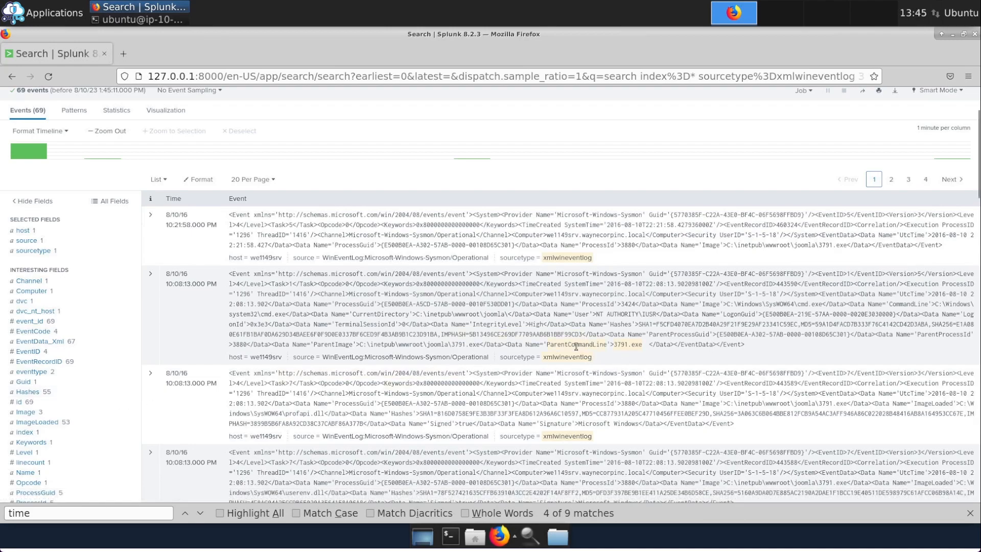
{"action": "scroll", "coordinate": [54, 311], "scroll_direction": "down", "scroll_amount": 3}
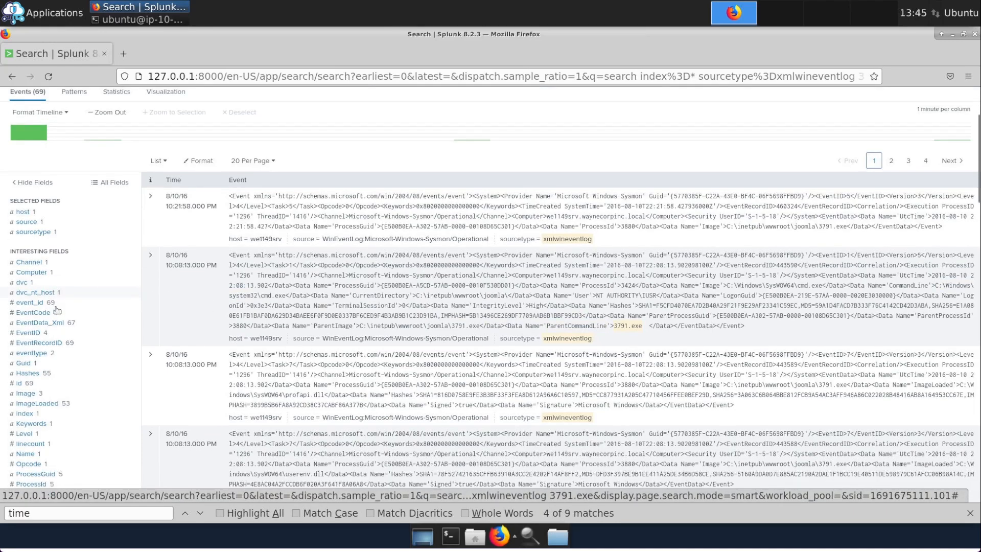
{"action": "left_click", "coordinate": [26, 295]}
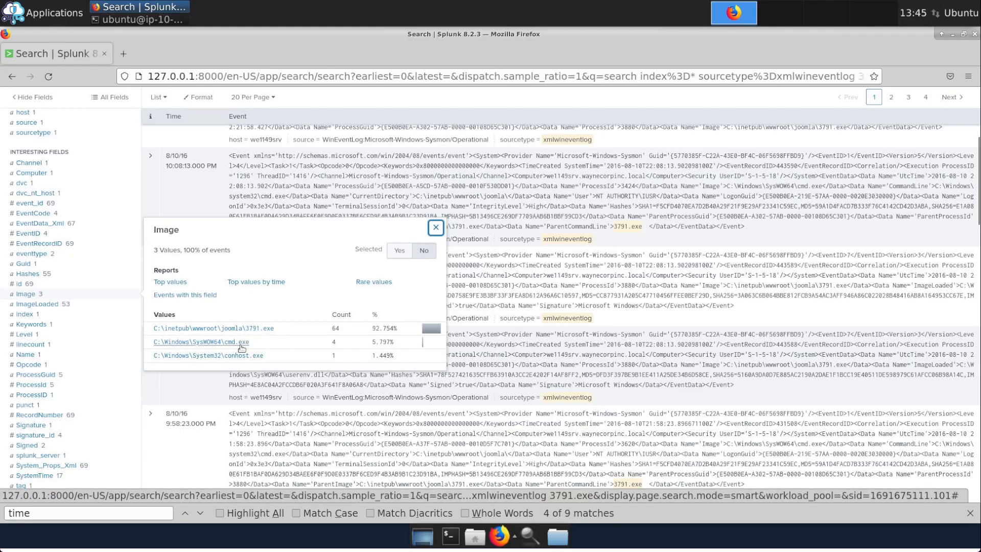
{"action": "left_click", "coordinate": [262, 330]}
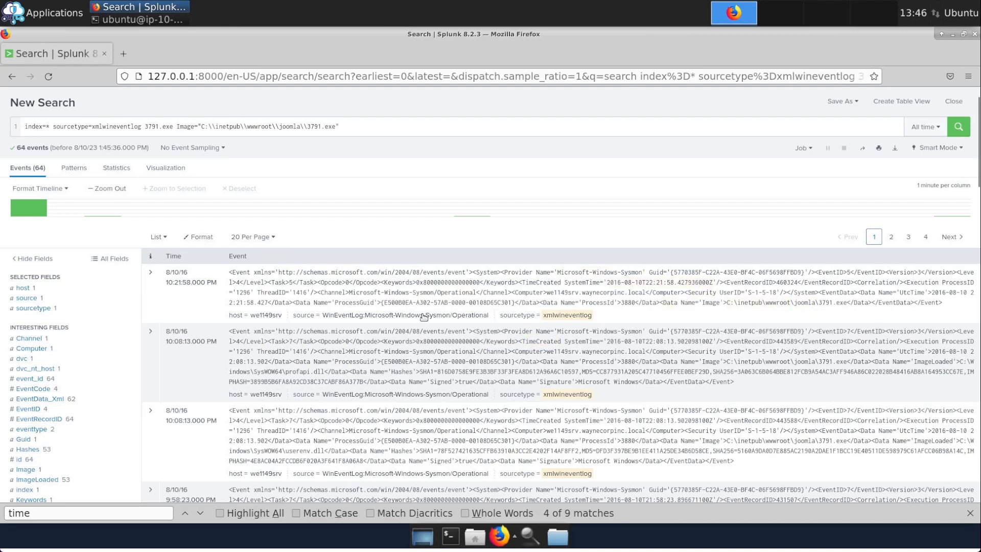
Examine the ImageLoaded and Hashes values in the events filtered by Image
{"action": "scroll", "coordinate": [358, 309], "scroll_direction": "down", "scroll_amount": 3}
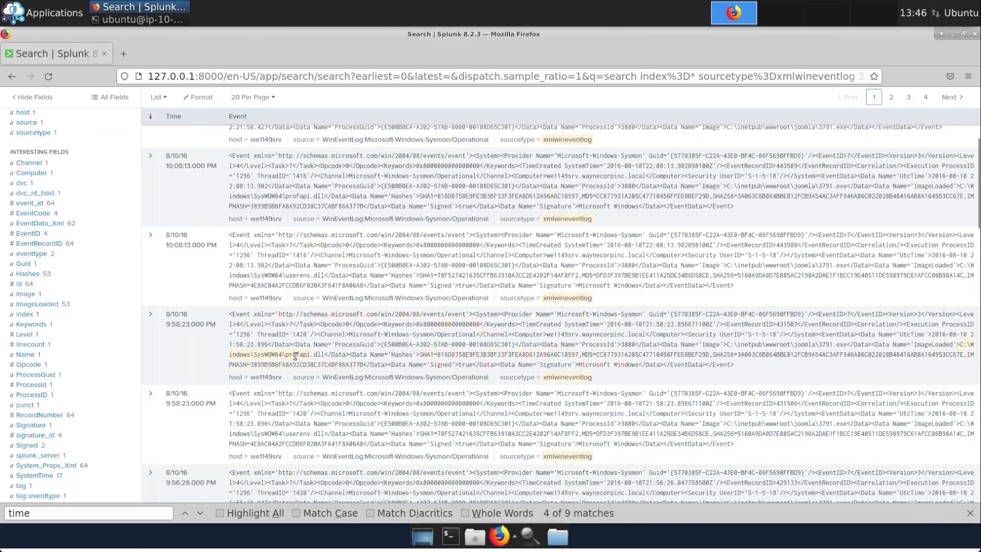
{"action": "scroll", "coordinate": [296, 356], "scroll_direction": "down", "scroll_amount": 1}
{"action": "scroll", "coordinate": [301, 365], "scroll_direction": "down", "scroll_amount": 2}
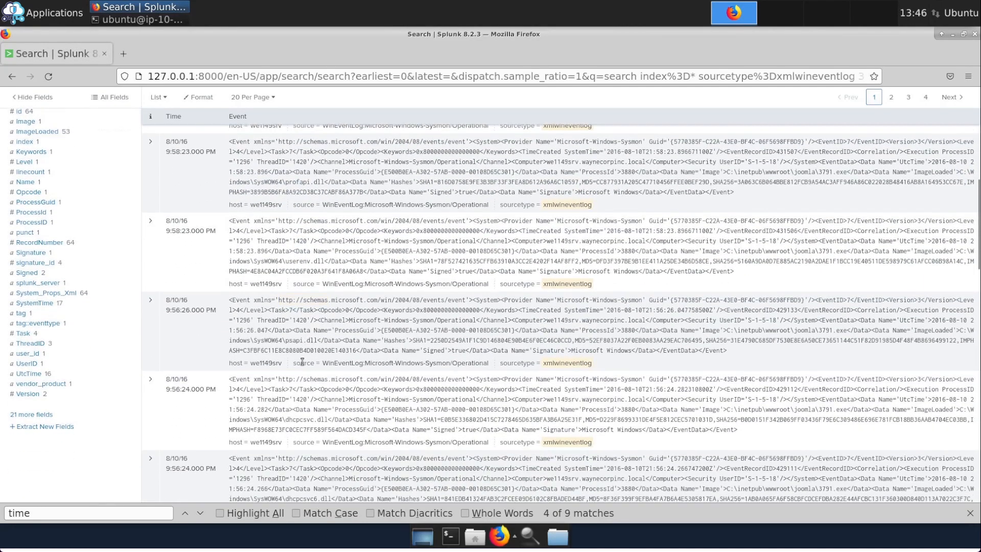
{"action": "scroll", "coordinate": [332, 363], "scroll_direction": "down", "scroll_amount": 2}
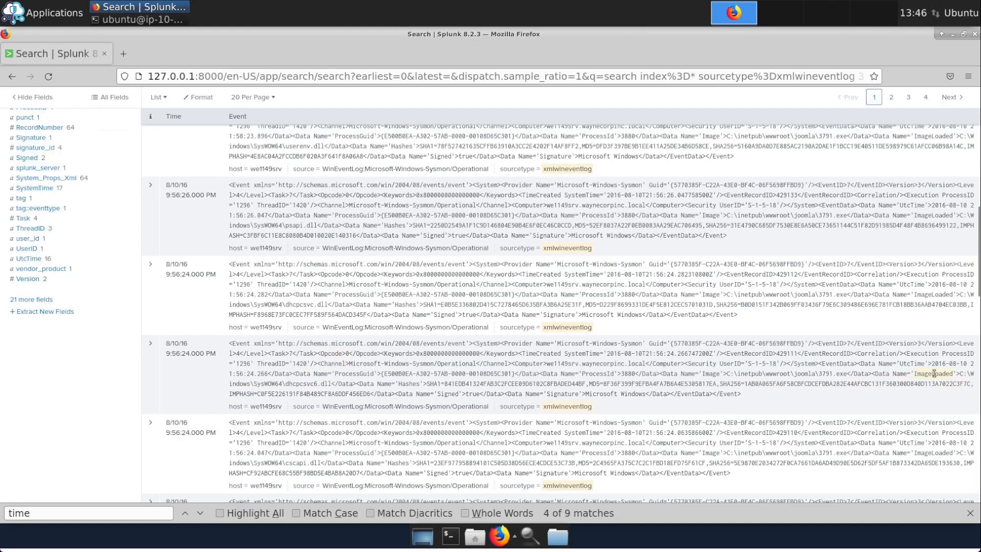
{"action": "scroll", "coordinate": [935, 374], "scroll_direction": "up", "scroll_amount": 10}
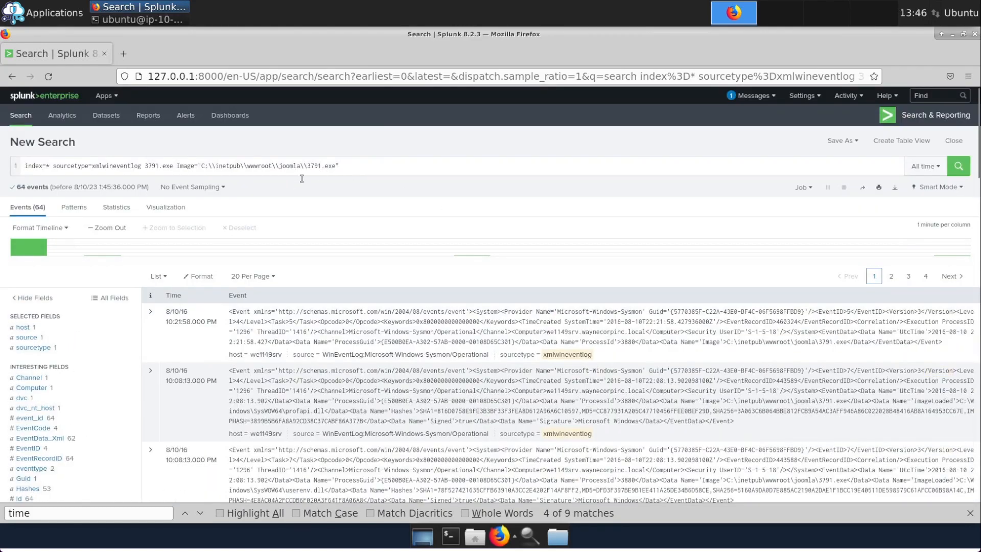
Remove the Image filter from the query and rerun the search for 3791.exe across the xmlwineventlog events
{"action": "left_click_drag", "start_coordinate": [355, 168], "coordinate": [180, 168]}
{"action": "key", "text": "BackSpace"}
{"action": "key", "text": "BackSpace"}
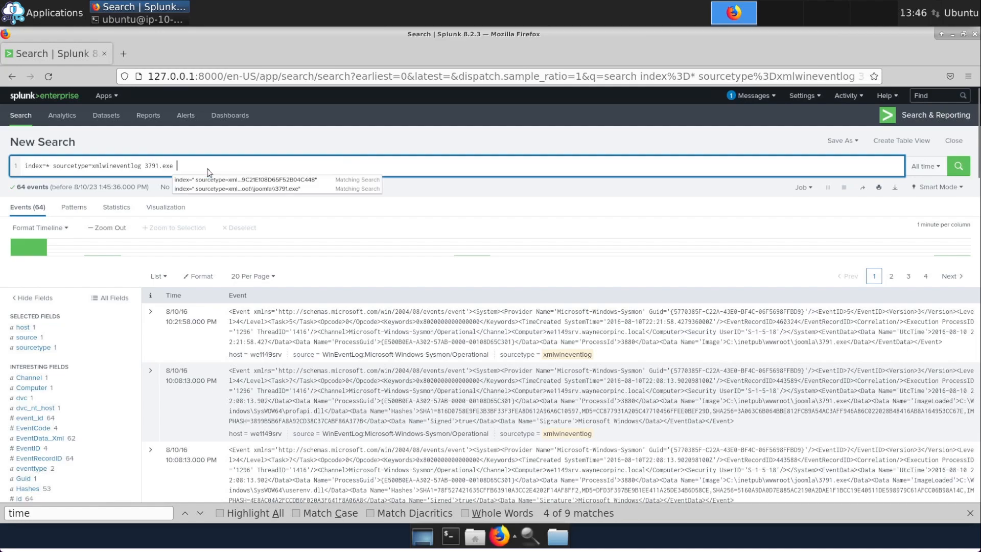
{"action": "key", "text": "Return"}
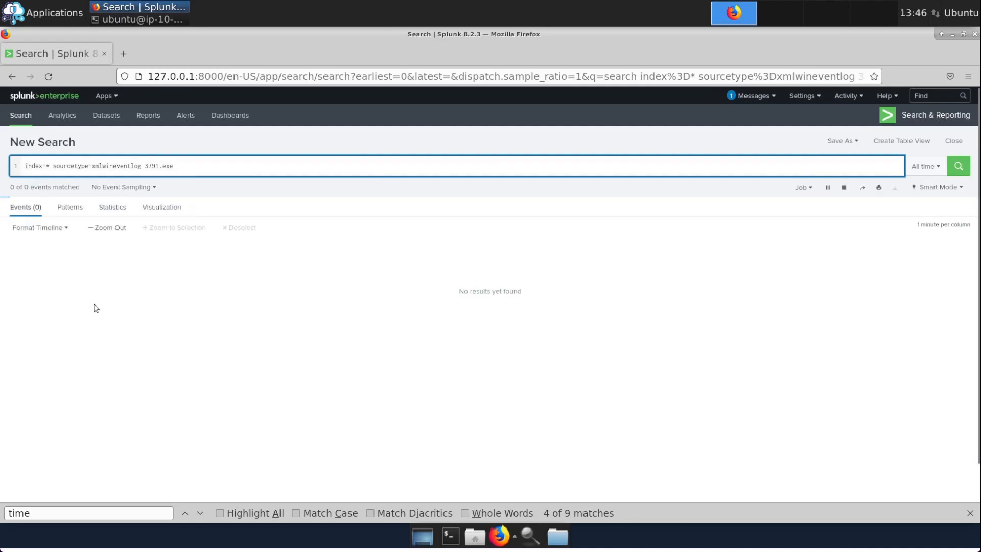
Filter the 3791.exe events to the ImageLoaded value C:\inetpub\wwwroot\joomla\3791.exe
{"action": "scroll", "coordinate": [57, 405], "scroll_direction": "down", "scroll_amount": 5}
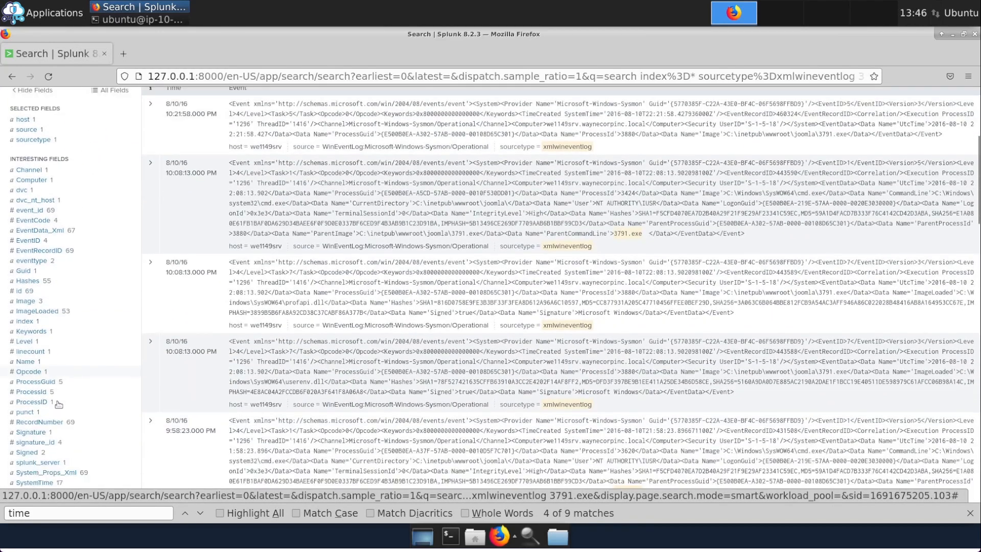
{"action": "left_click", "coordinate": [51, 286]}
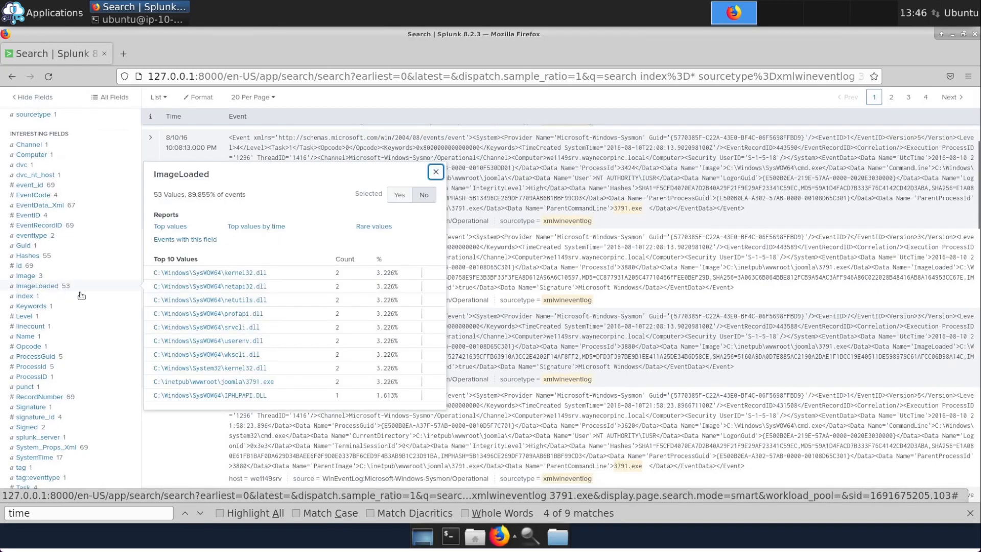
{"action": "scroll", "coordinate": [308, 322], "scroll_direction": "down", "scroll_amount": 2}
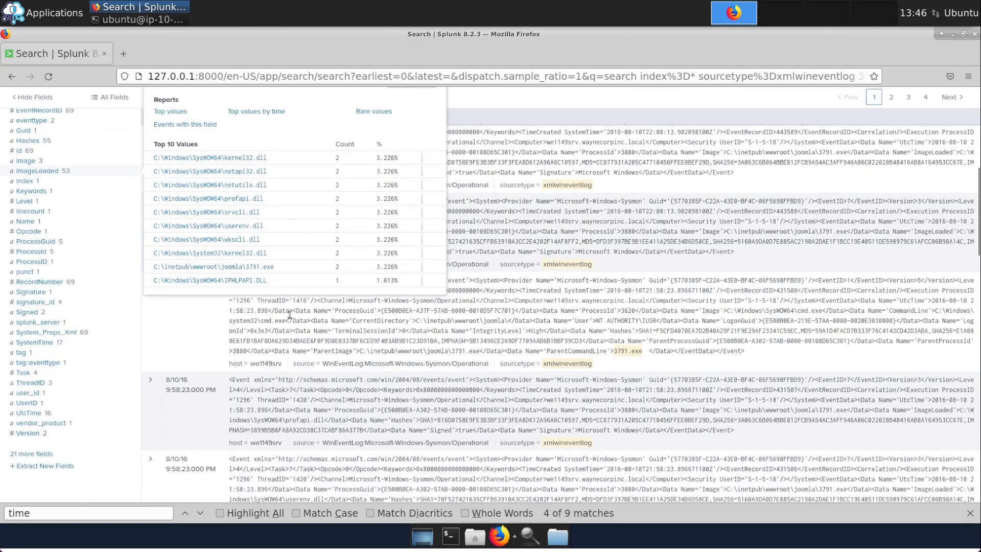
{"action": "left_click", "coordinate": [260, 271]}
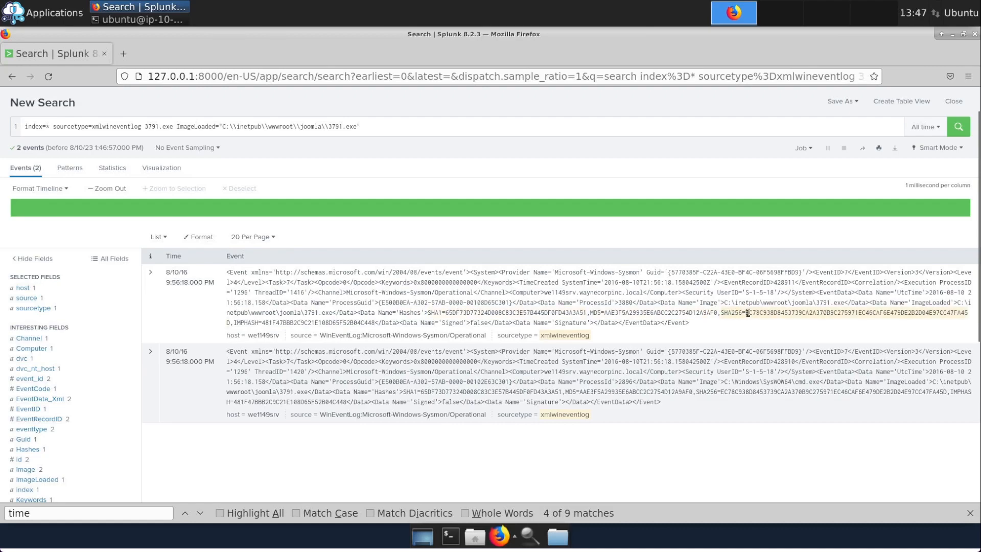
Copy the full SHA256 hash value from the first event's Hashes data
{"action": "left_click_drag", "start_coordinate": [746, 312], "coordinate": [548, 323]}
{"action": "left_click_drag", "start_coordinate": [370, 327], "coordinate": [232, 323]}
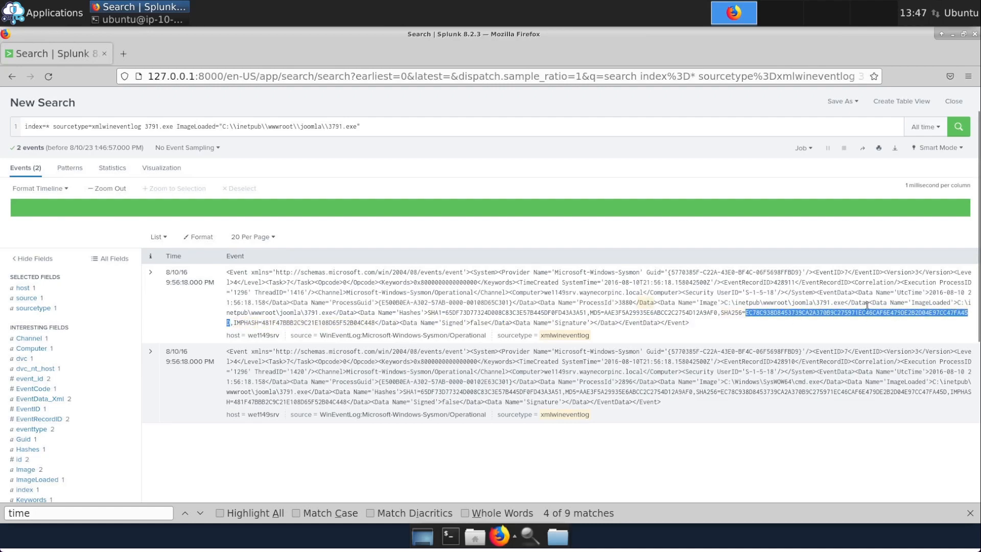
{"action": "right_click", "coordinate": [757, 313]}
{"action": "left_click", "coordinate": [771, 318]}
Submit the copied SHA256 hash as the answer to Question 7 in the lab's question list
{"action": "left_click", "coordinate": [850, 8]}
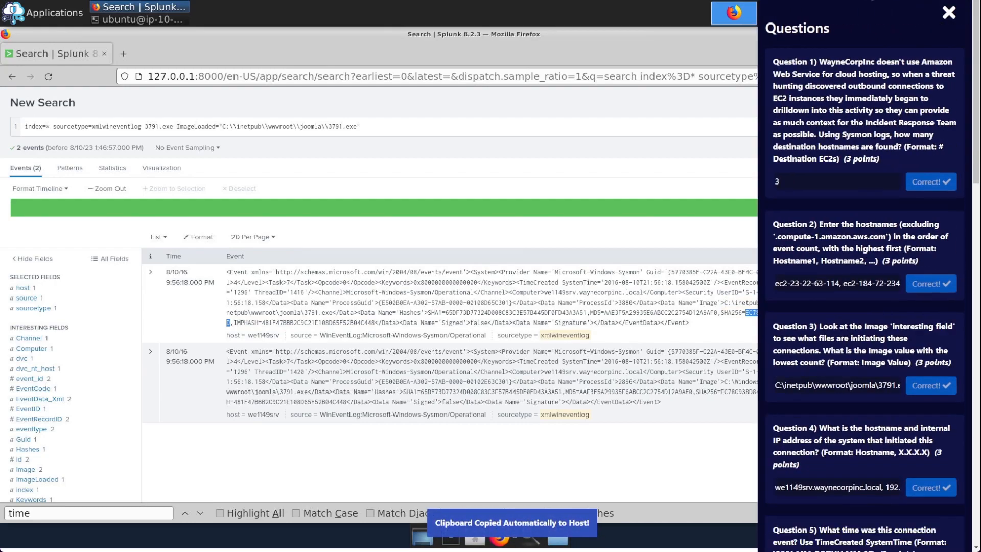
{"action": "scroll", "coordinate": [887, 391], "scroll_direction": "down", "scroll_amount": 5}
{"action": "left_click", "coordinate": [847, 327]}
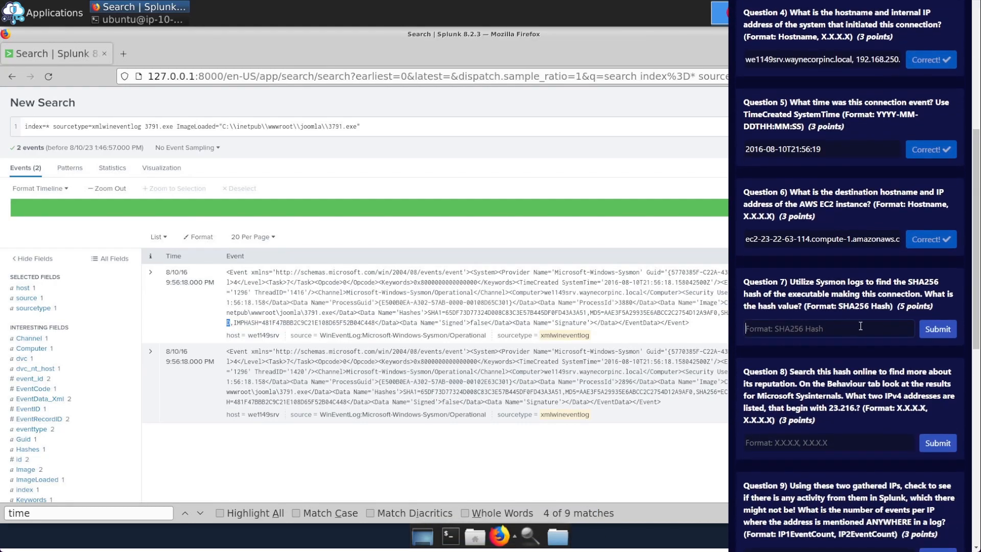
{"action": "key", "text": "ctrl+v"}
{"action": "left_click", "coordinate": [933, 328]}
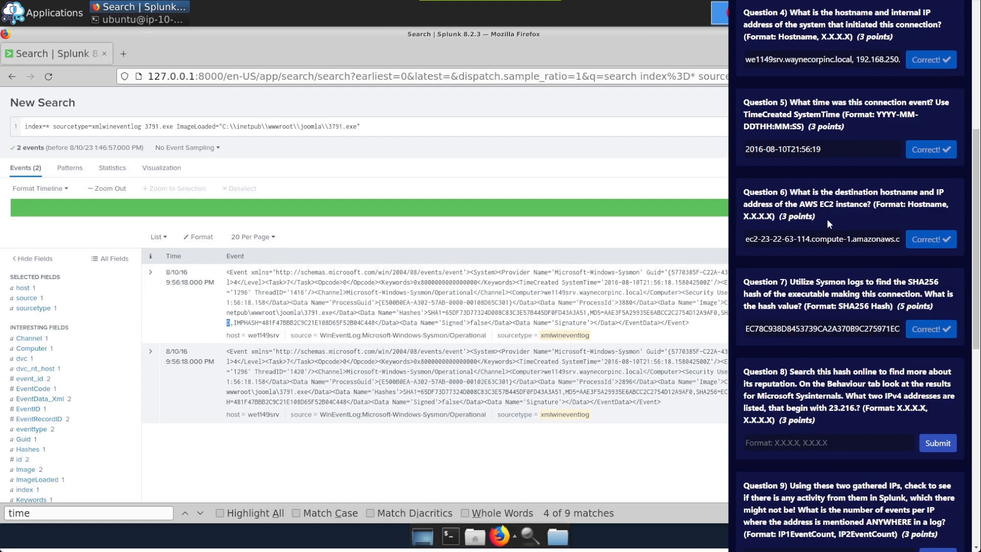
Read Question 8, open VirusTotal in a new browser tab and search it for the copied SHA256 hash
{"action": "scroll", "coordinate": [832, 349], "scroll_direction": "down", "scroll_amount": 2}
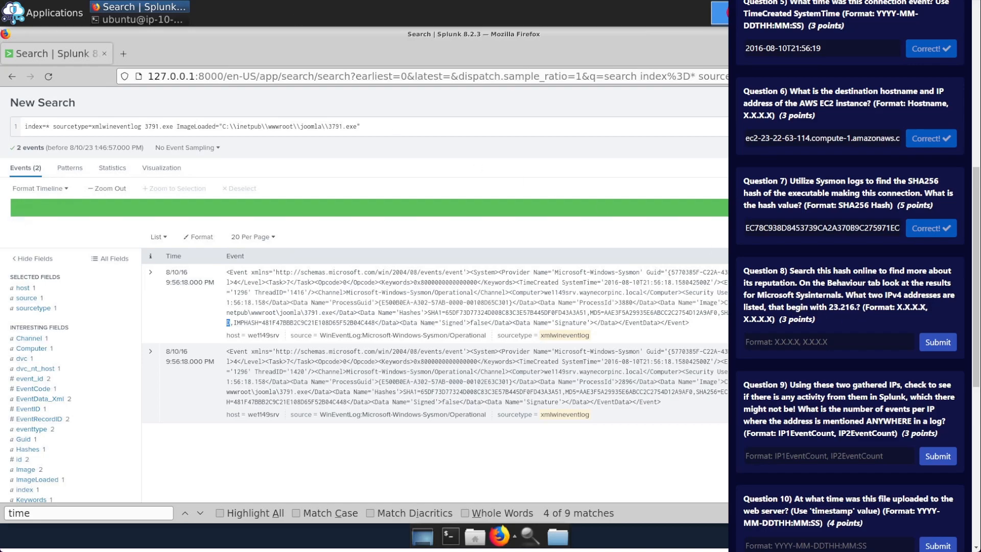
{"action": "key", "text": "ctrl+t"}
{"action": "type", "text": "virustotal"}
{"action": "key", "text": "Return"}
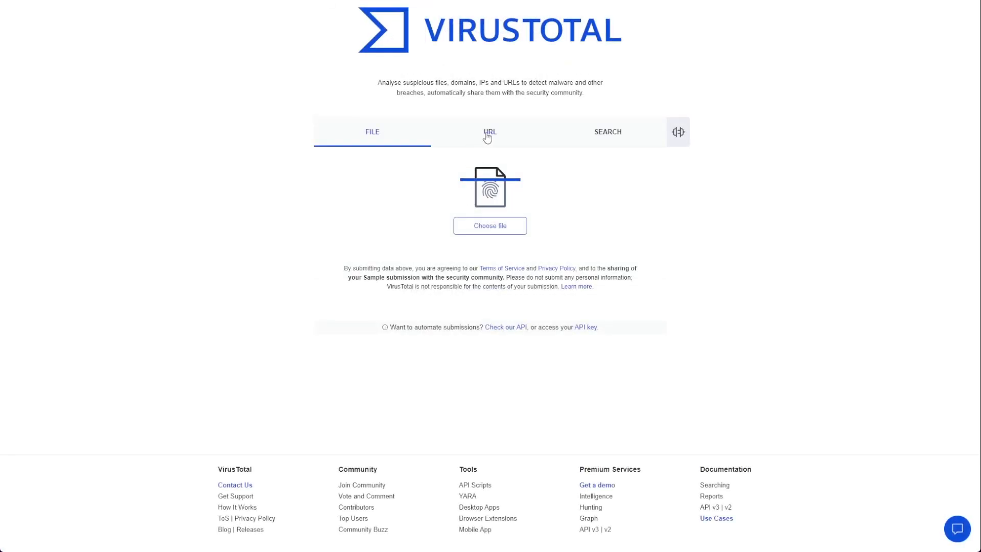
{"action": "left_click", "coordinate": [581, 134]}
{"action": "left_click", "coordinate": [479, 244]}
{"action": "key", "text": "ctrl+v"}
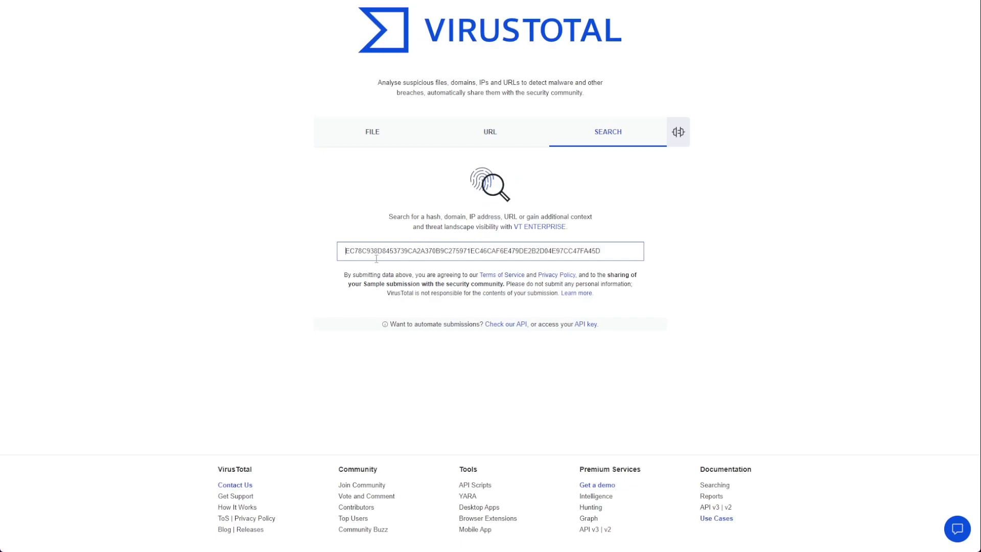
{"action": "key", "text": "Return"}
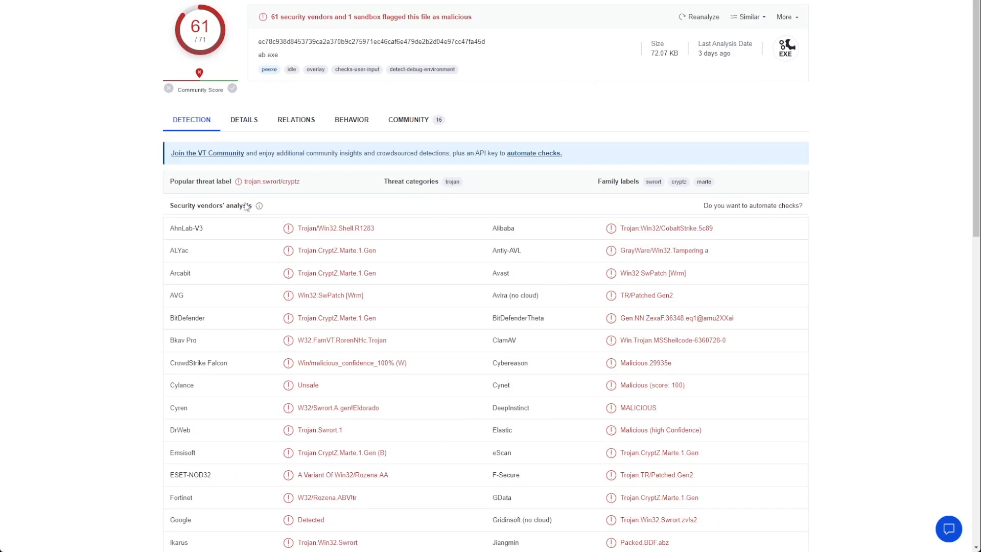
Examine the security vendors' detection results for the file
{"action": "scroll", "coordinate": [288, 260], "scroll_direction": "down", "scroll_amount": 1}
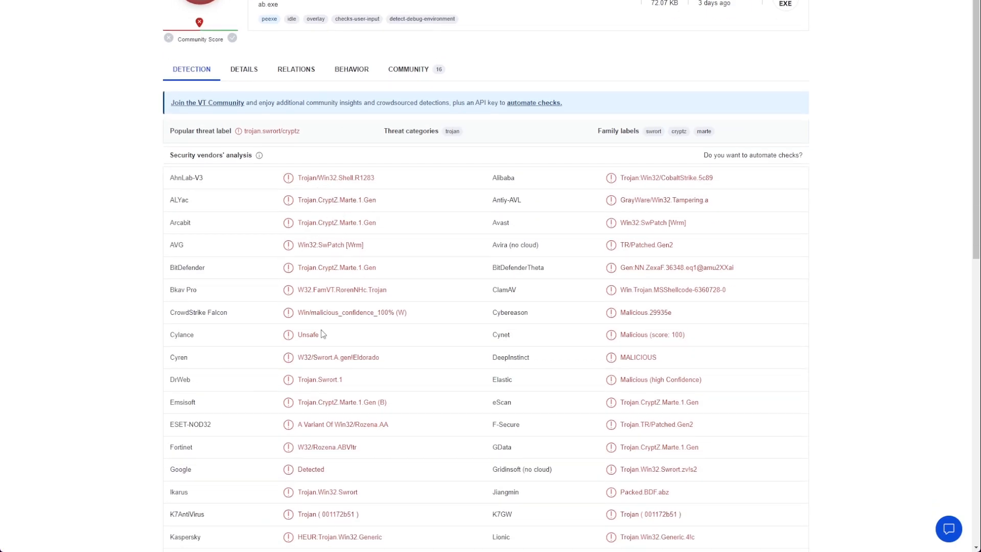
{"action": "scroll", "coordinate": [685, 309], "scroll_direction": "down", "scroll_amount": 3}
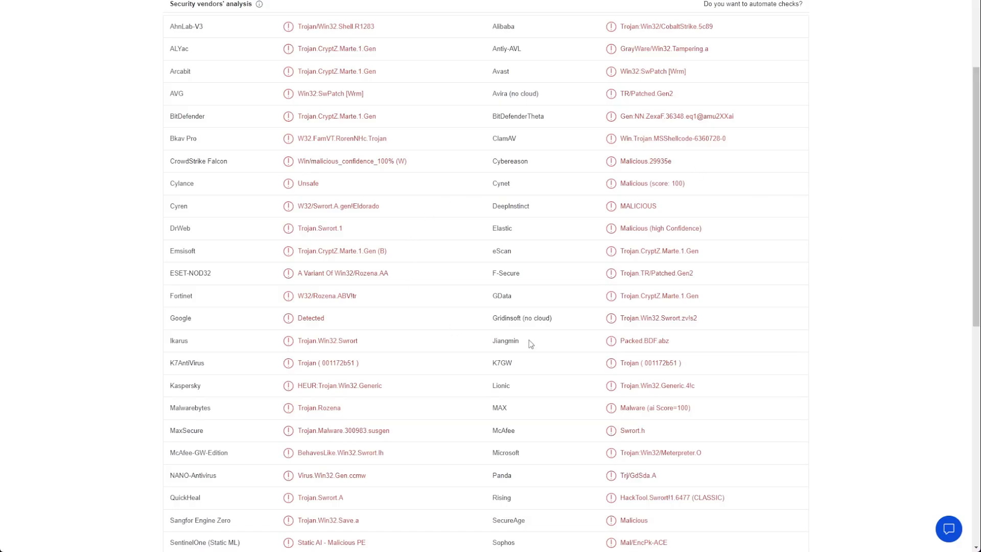
{"action": "scroll", "coordinate": [630, 327], "scroll_direction": "down", "scroll_amount": 3}
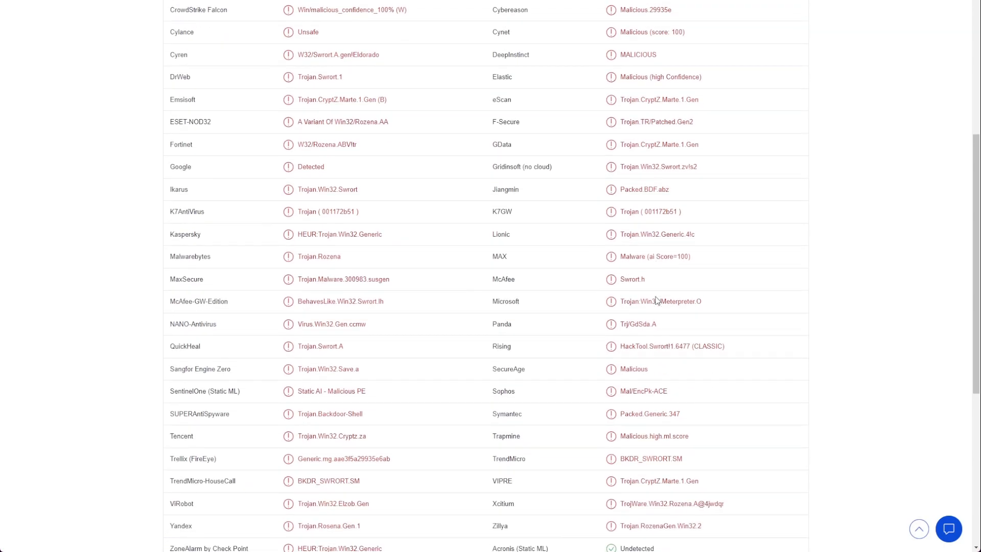
{"action": "scroll", "coordinate": [656, 300], "scroll_direction": "down", "scroll_amount": 2}
{"action": "scroll", "coordinate": [656, 300], "scroll_direction": "down", "scroll_amount": 4}
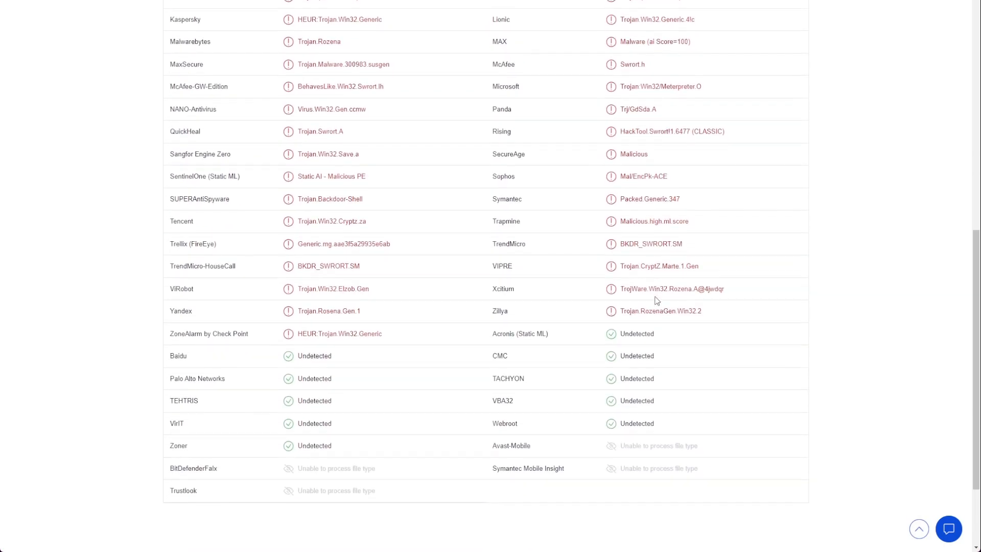
{"action": "scroll", "coordinate": [670, 309], "scroll_direction": "up", "scroll_amount": 6}
{"action": "scroll", "coordinate": [673, 306], "scroll_direction": "up", "scroll_amount": 7}
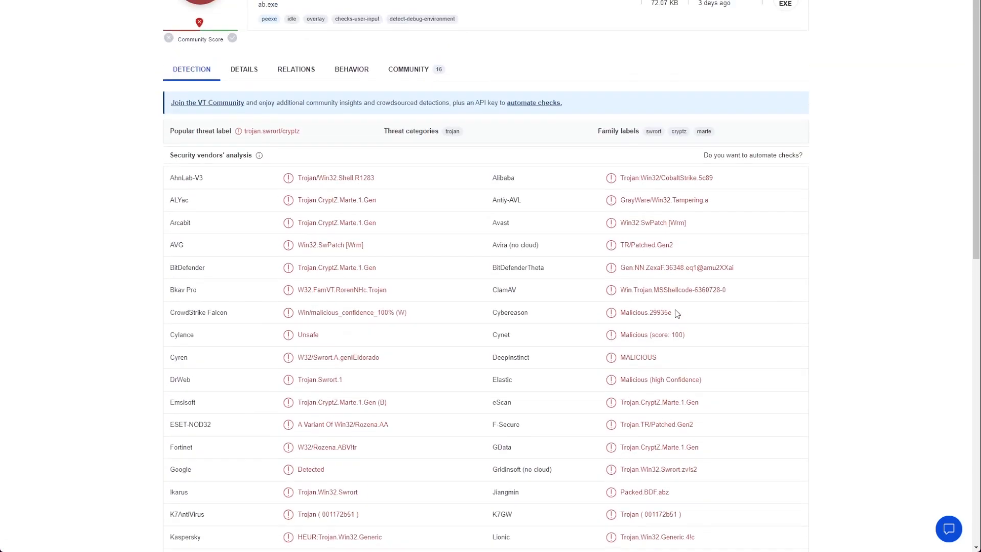
Open the file's Behavior report and look through its network, file system, registry and process sections
{"action": "left_click", "coordinate": [347, 134]}
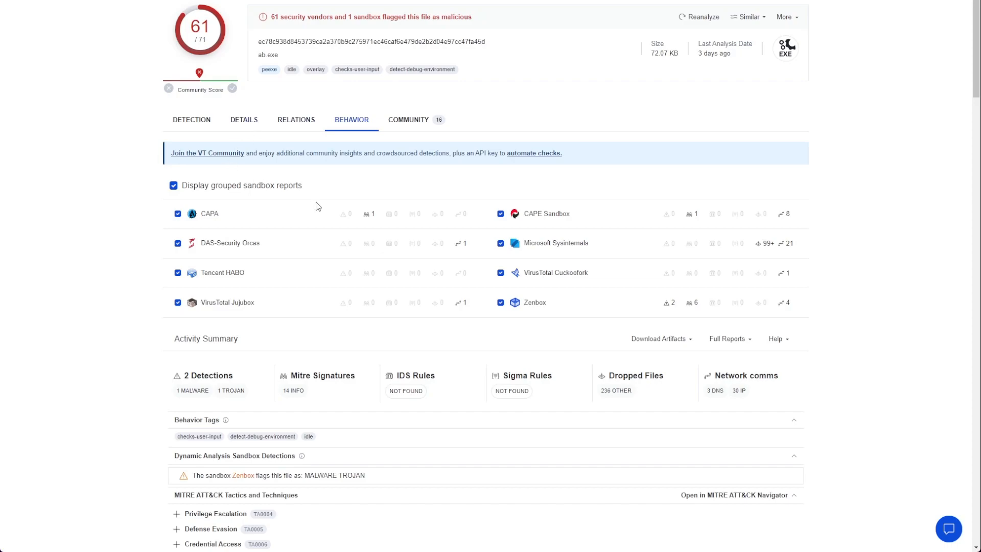
{"action": "scroll", "coordinate": [338, 217], "scroll_direction": "down", "scroll_amount": 3}
{"action": "scroll", "coordinate": [339, 217], "scroll_direction": "down", "scroll_amount": 3}
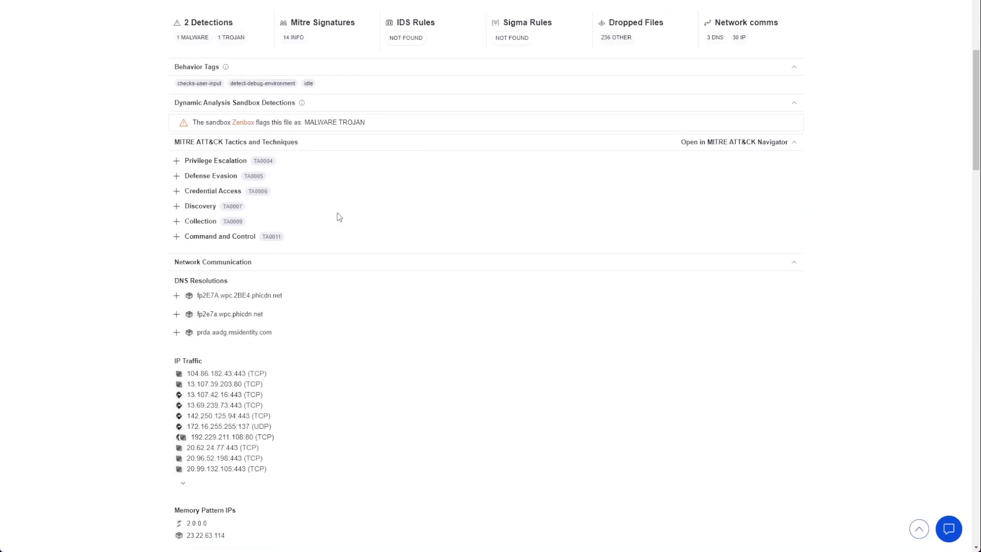
{"action": "scroll", "coordinate": [340, 216], "scroll_direction": "down", "scroll_amount": 5}
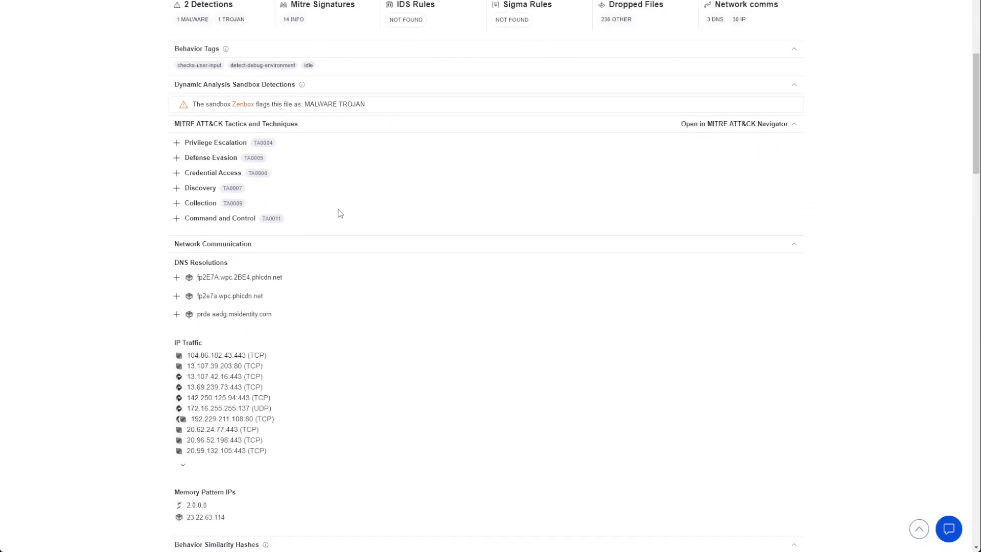
{"action": "scroll", "coordinate": [342, 213], "scroll_direction": "down", "scroll_amount": 10}
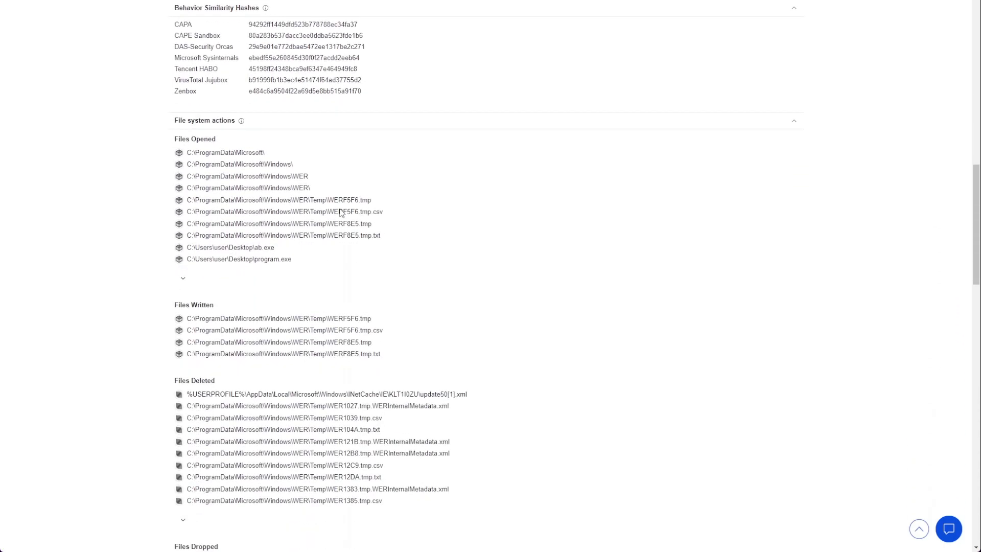
{"action": "scroll", "coordinate": [342, 212], "scroll_direction": "down", "scroll_amount": 4}
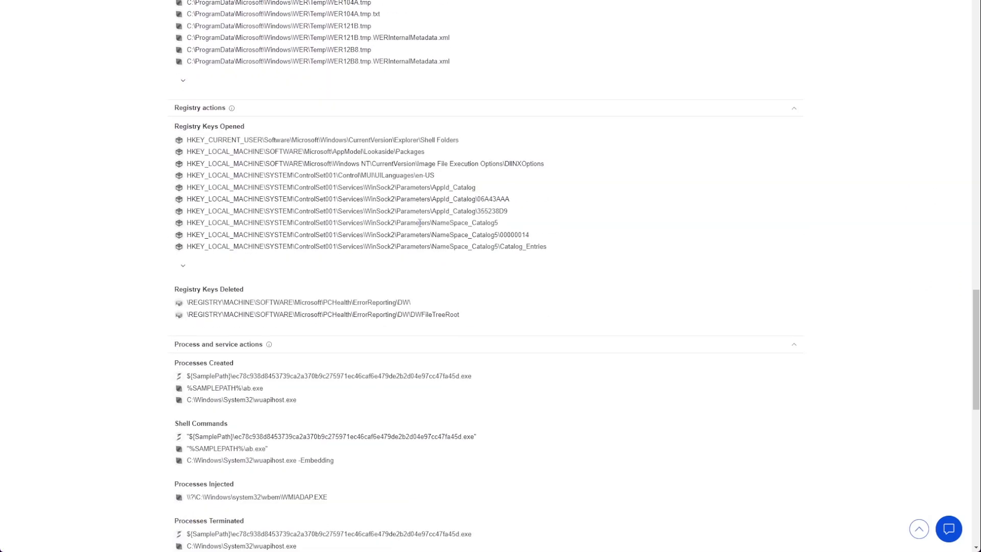
Search the Behavior report for "sysinternals" and step through the matches
{"action": "key", "text": "ctrl+f"}
{"action": "type", "text": "sysinternals"}
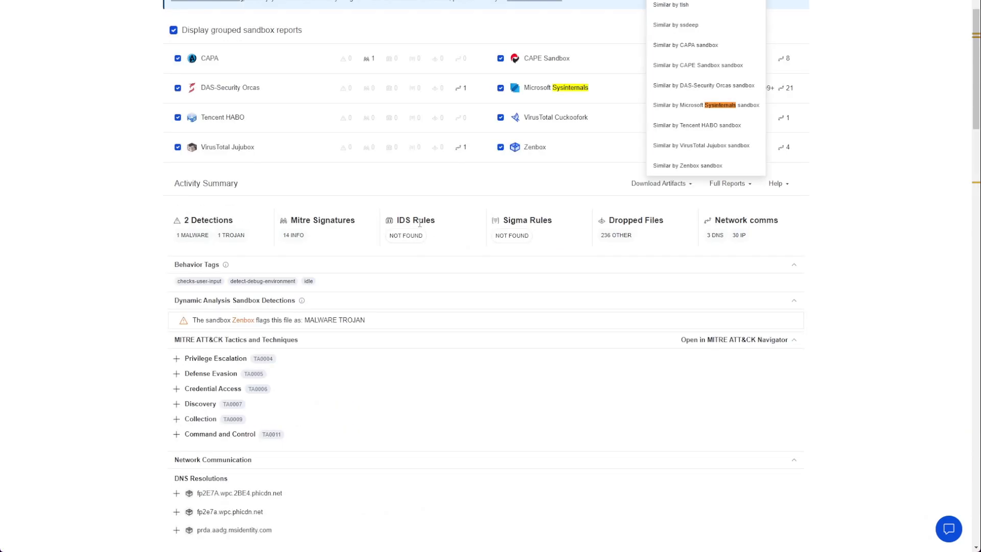
{"action": "key", "text": "Return"}
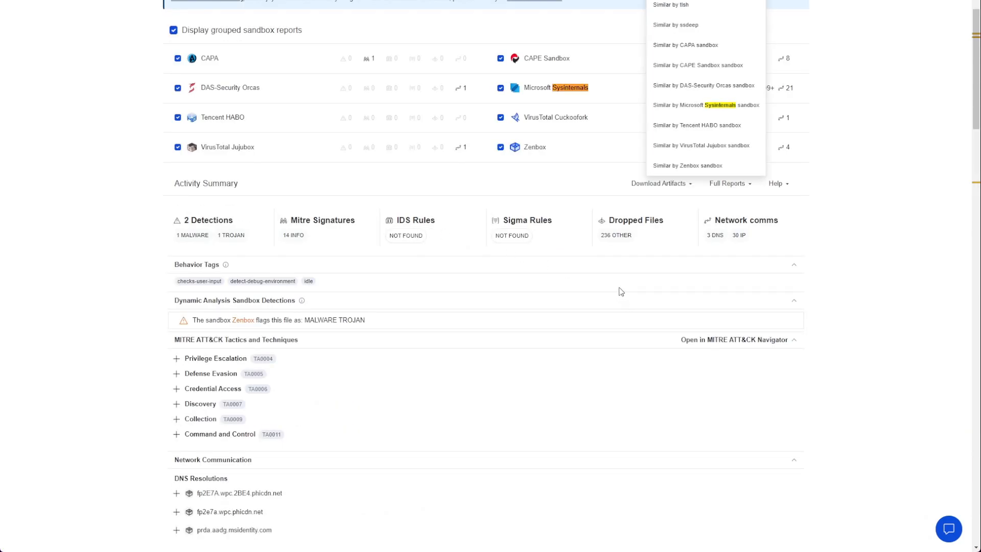
{"action": "key", "text": "Return"}
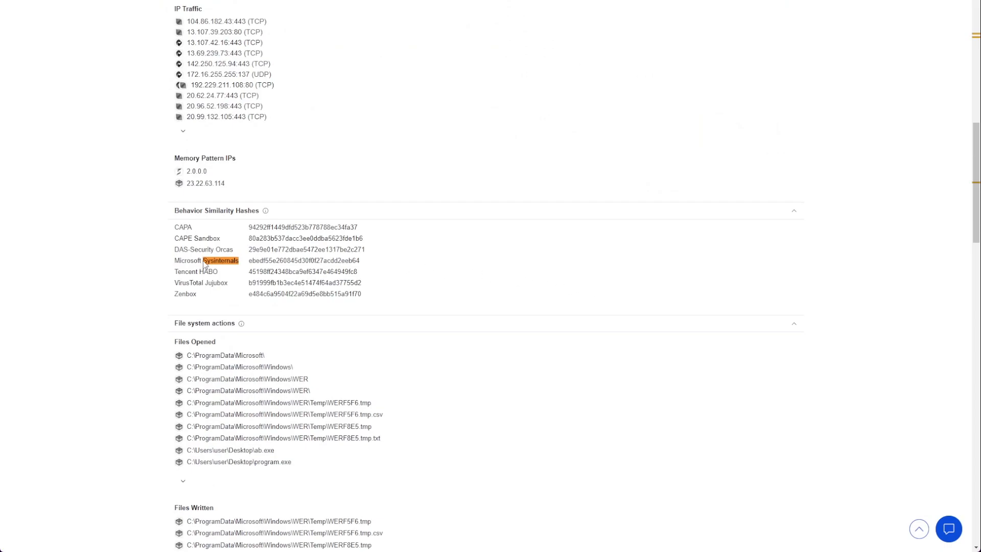
{"action": "key", "text": "Return"}
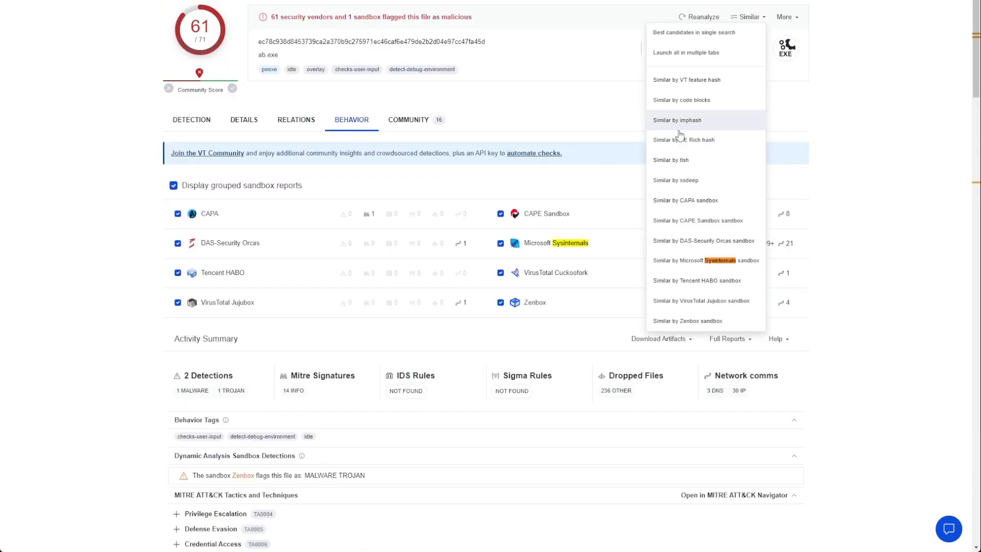
Limit the Behavior report to the Microsoft Sysinternals sandbox and expand its full IP Traffic list
{"action": "left_click", "coordinate": [536, 249]}
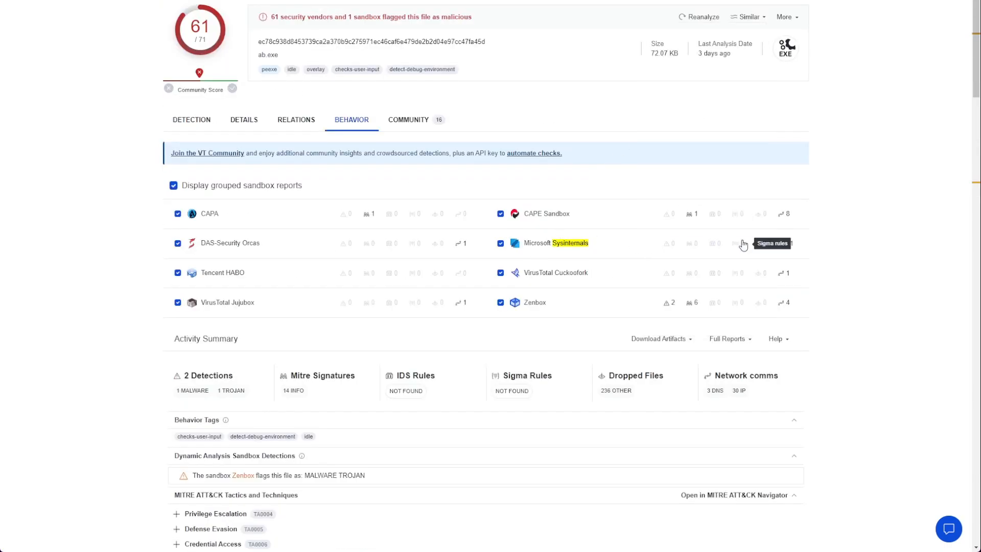
{"action": "left_click", "coordinate": [534, 247]}
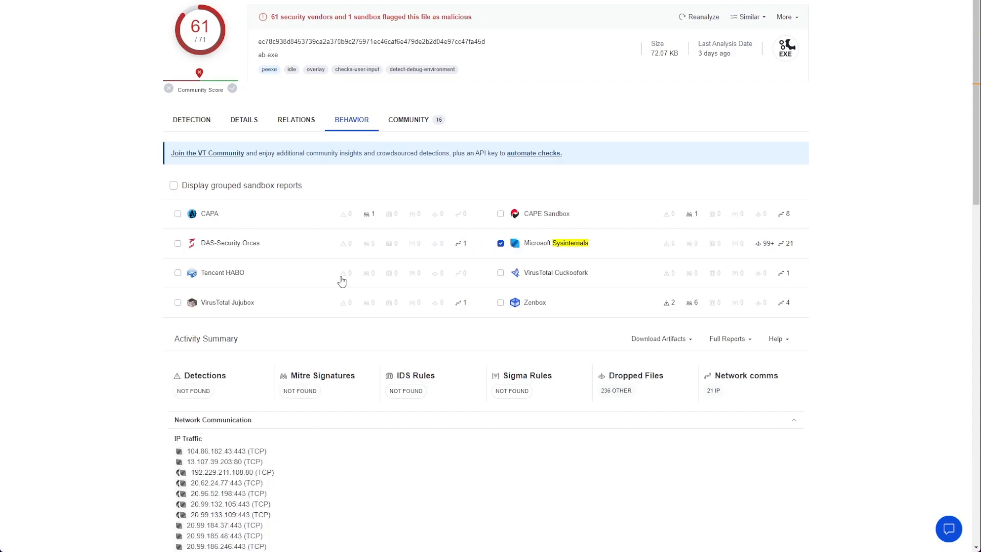
{"action": "scroll", "coordinate": [513, 253], "scroll_direction": "down", "scroll_amount": 4}
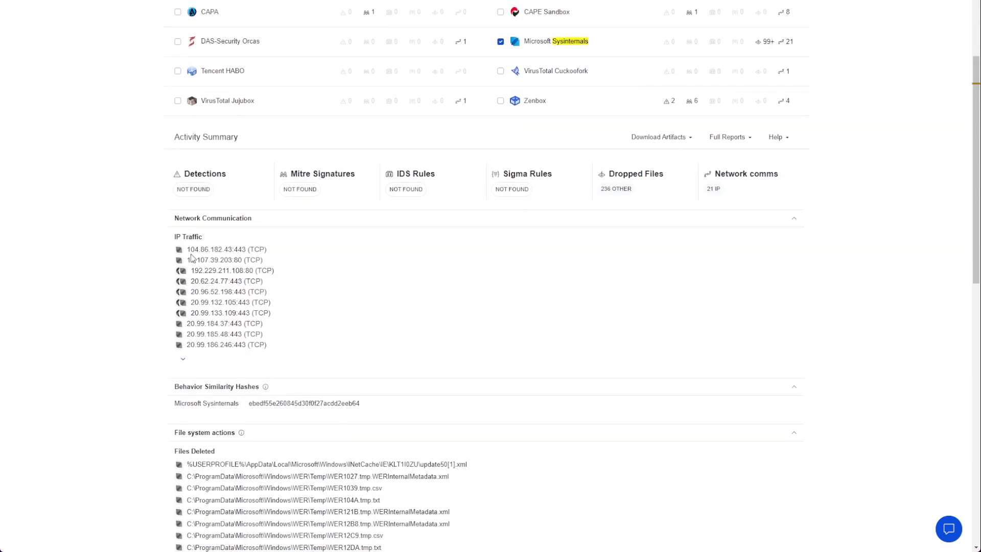
{"action": "left_click", "coordinate": [183, 358]}
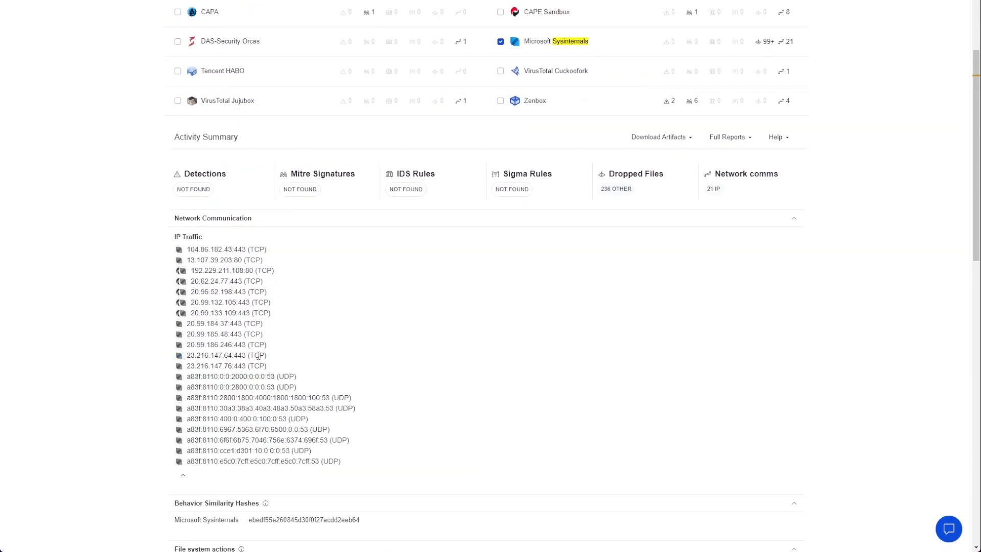
Reread Question 8 in the lab's question list and return to the IP Traffic list in VirusTotal
{"action": "left_click", "coordinate": [289, 1]}
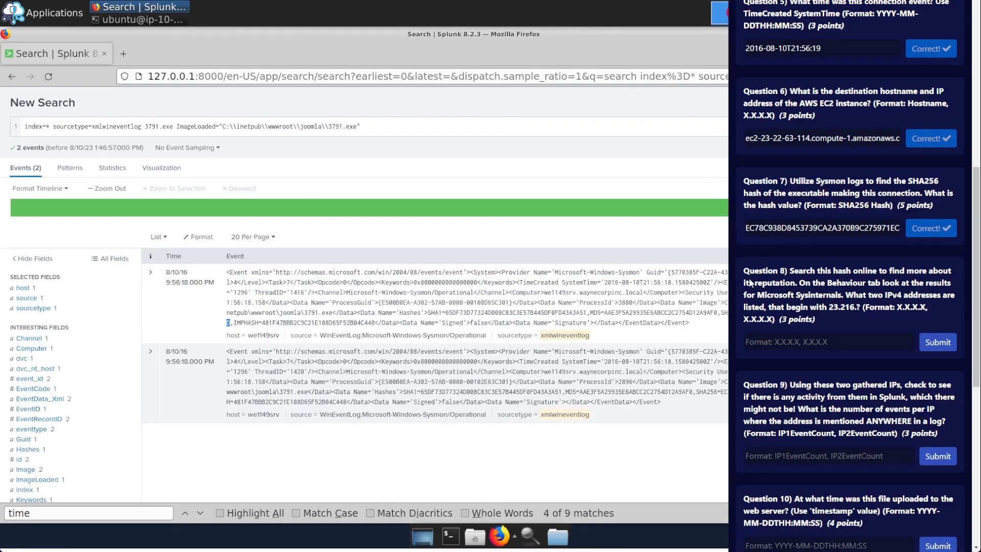
{"action": "scroll", "coordinate": [792, 327], "scroll_direction": "down", "scroll_amount": 1}
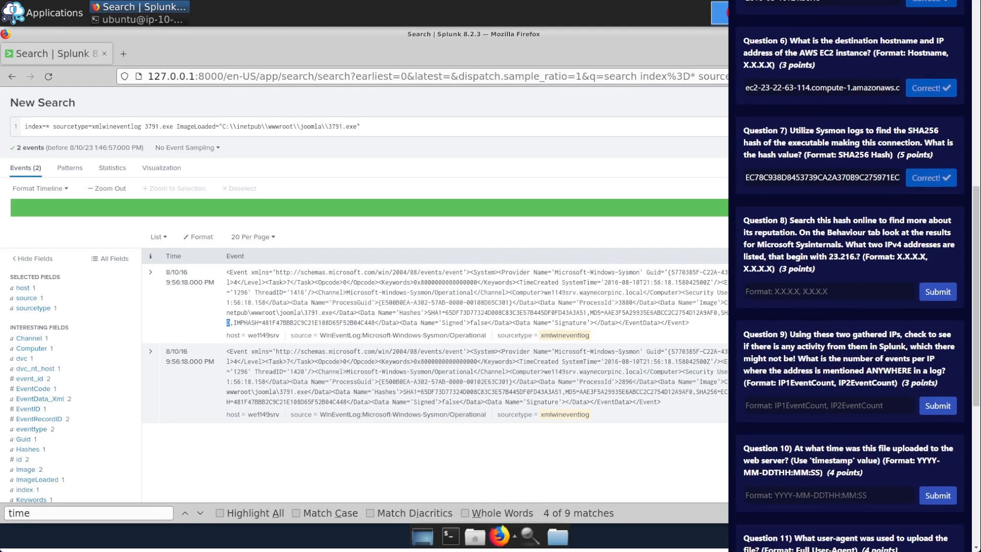
{"action": "left_click", "coordinate": [357, 1]}
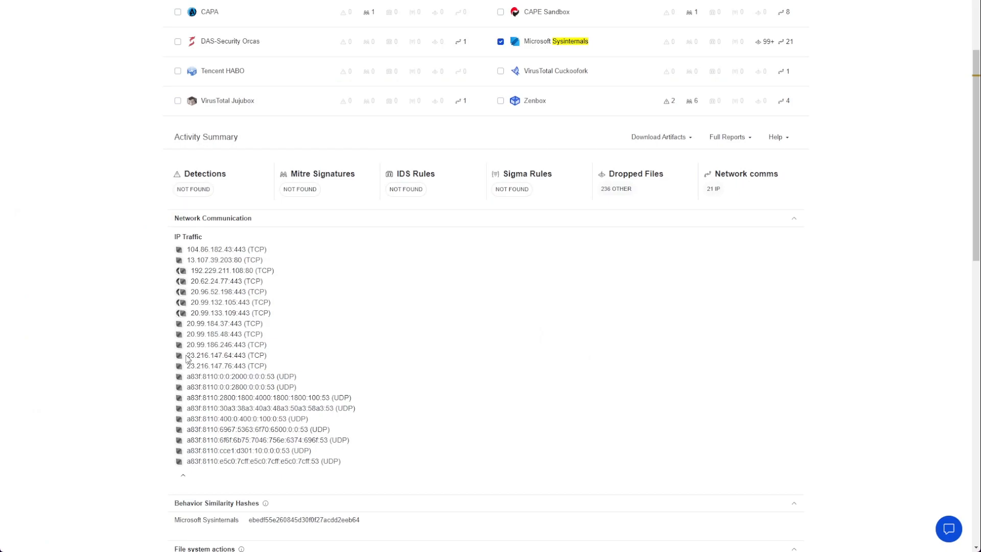
Copy 23.216.147.64 from the VirusTotal IP Traffic list into the Question 8 answer in the lab
{"action": "left_click_drag", "start_coordinate": [188, 355], "coordinate": [232, 354]}
{"action": "key", "text": "ctrl+c"}
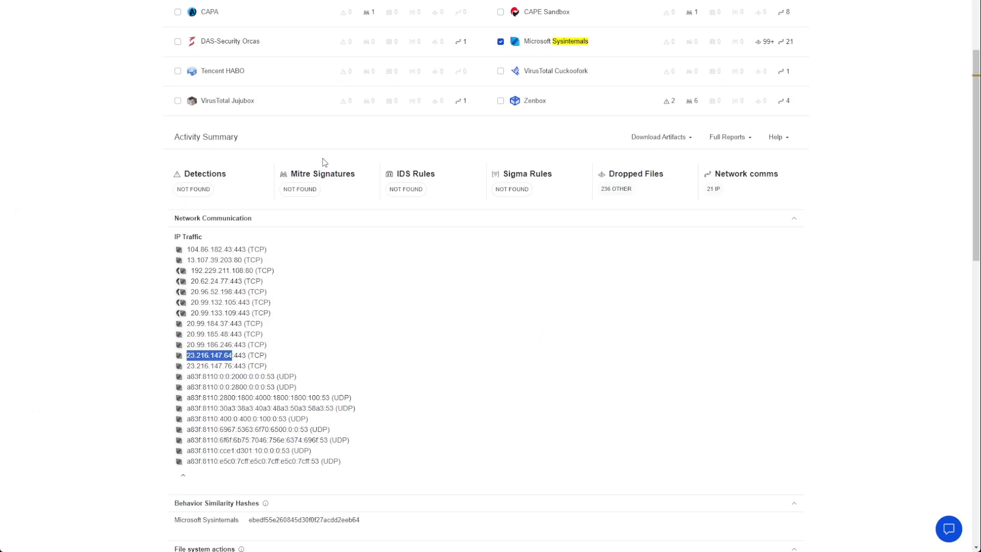
{"action": "left_click", "coordinate": [143, 1]}
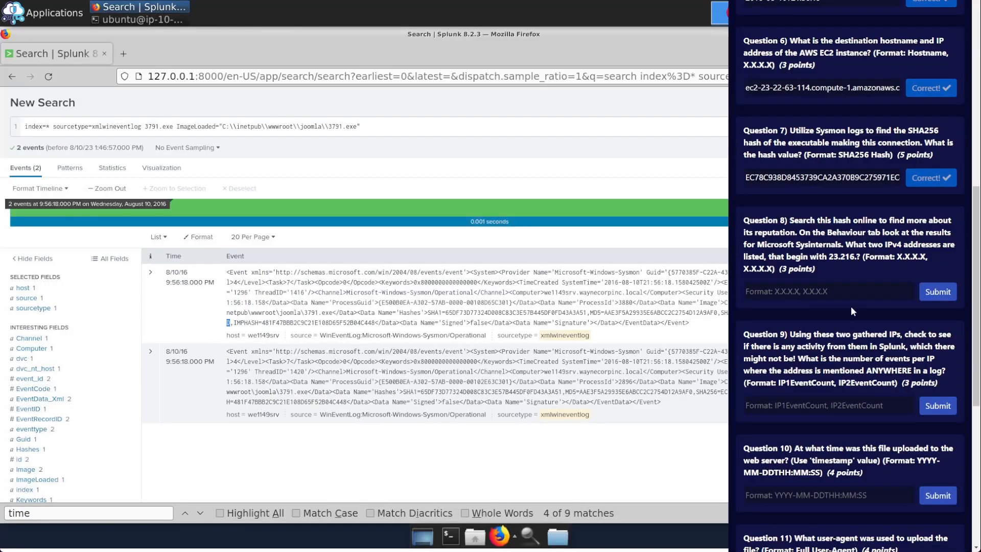
{"action": "left_click", "coordinate": [246, 1]}
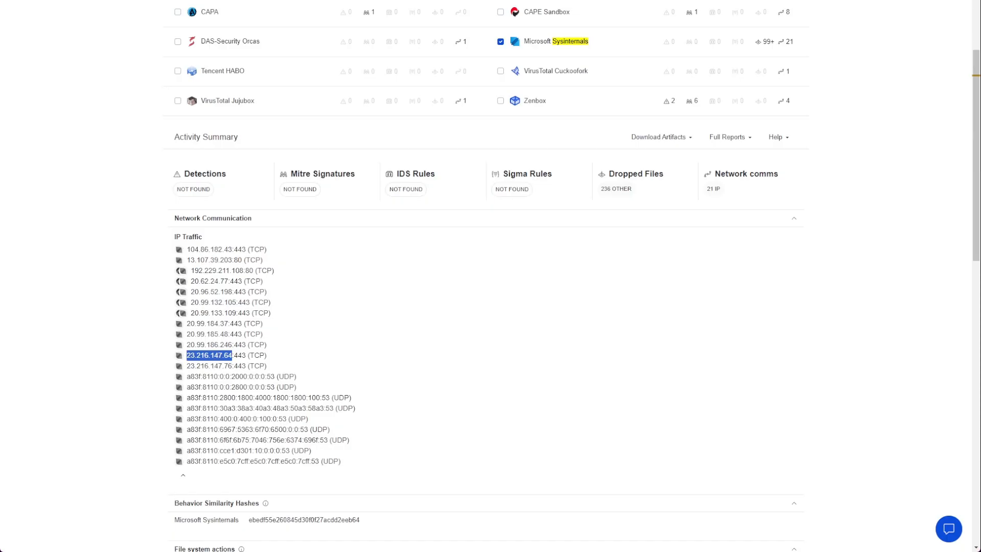
{"action": "left_click", "coordinate": [143, 1]}
{"action": "left_click", "coordinate": [803, 290]}
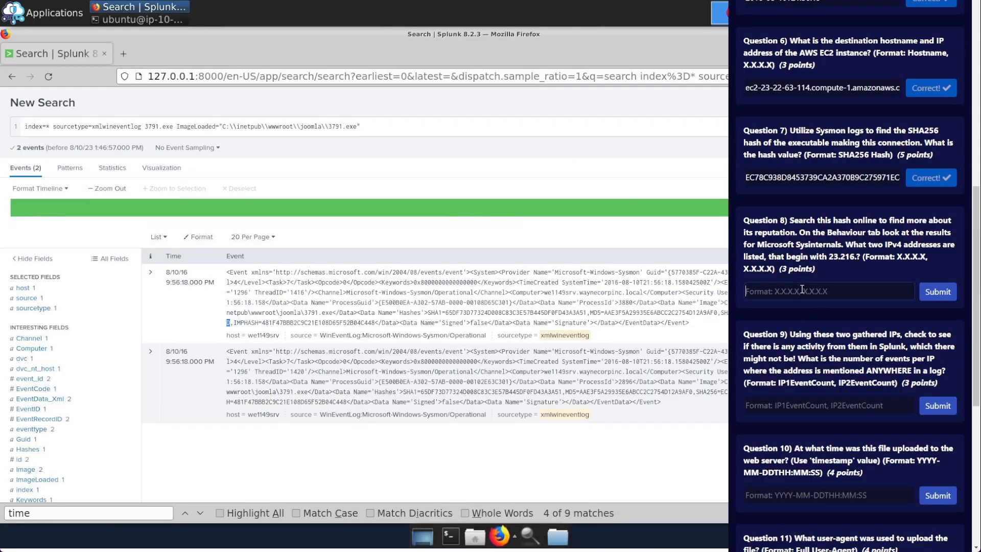
{"action": "key", "text": "ctrl+v"}
Append 23.216.147.76 from the VirusTotal IP Traffic list to the Question 8 answer, separated by a comma, and submit it
{"action": "key", "text": "ctrl+Tab"}
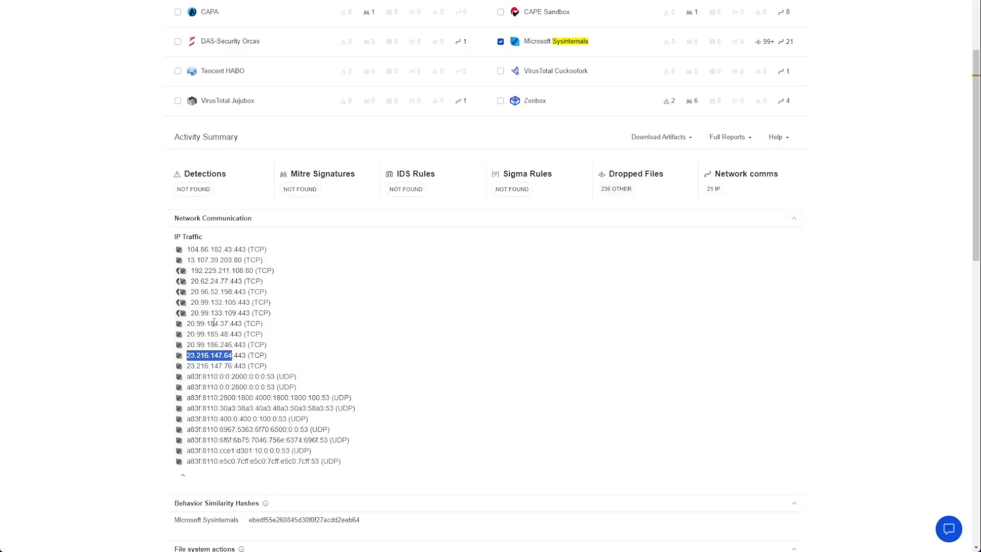
{"action": "left_click_drag", "start_coordinate": [187, 366], "coordinate": [232, 366]}
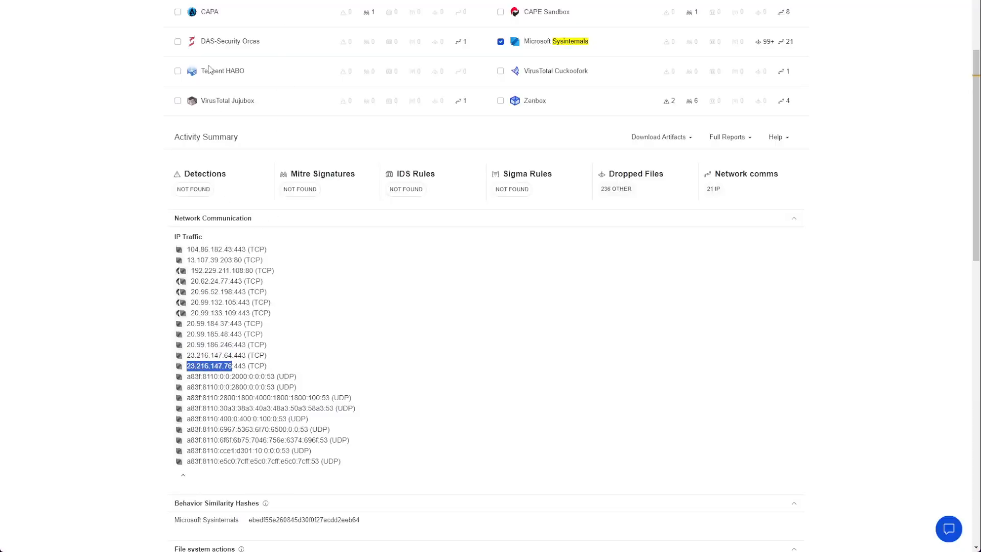
{"action": "key", "text": "ctrl+c"}
{"action": "key", "text": "ctrl+Tab"}
{"action": "type", "text": ","}
{"action": "key", "text": "ctrl+v"}
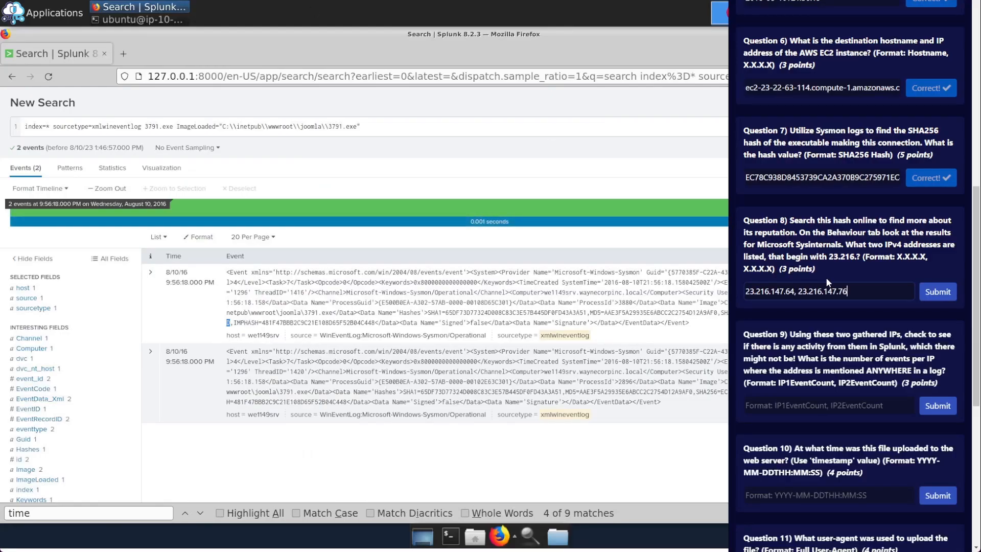
{"action": "left_click", "coordinate": [928, 295]}
Remove the sourcetype, 3791.exe and ImageLoaded terms from the Splunk query, keeping only index=*
{"action": "scroll", "coordinate": [871, 330], "scroll_direction": "down", "scroll_amount": 2}
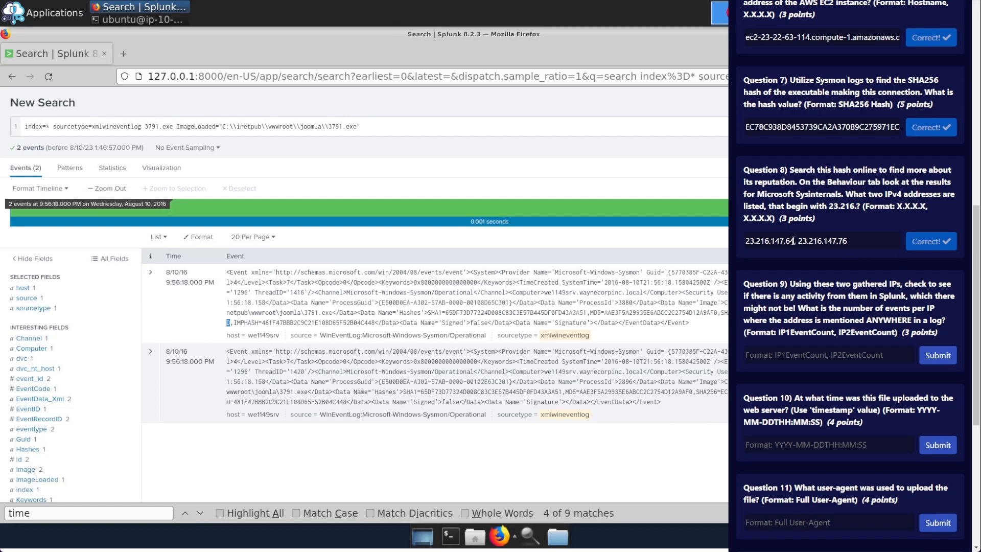
{"action": "left_click_drag", "start_coordinate": [793, 241], "coordinate": [745, 243]}
{"action": "left_click", "coordinate": [833, 295]}
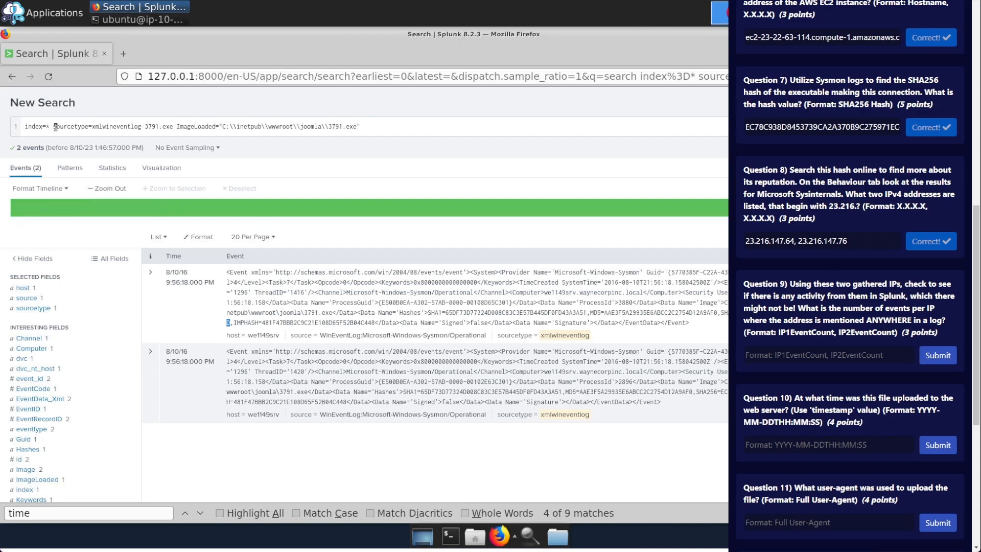
{"action": "left_click_drag", "start_coordinate": [55, 127], "coordinate": [452, 126]}
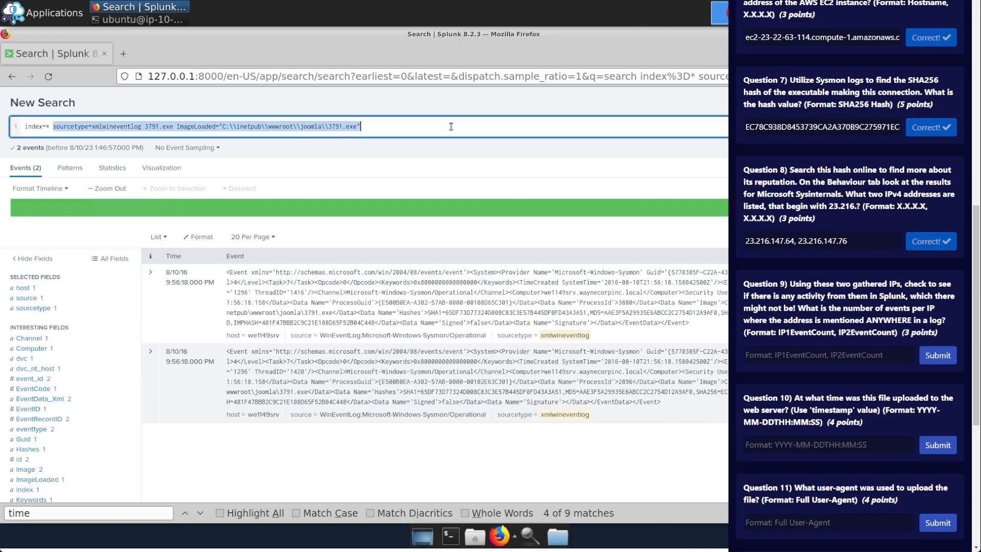
{"action": "key", "text": "BackSpace"}
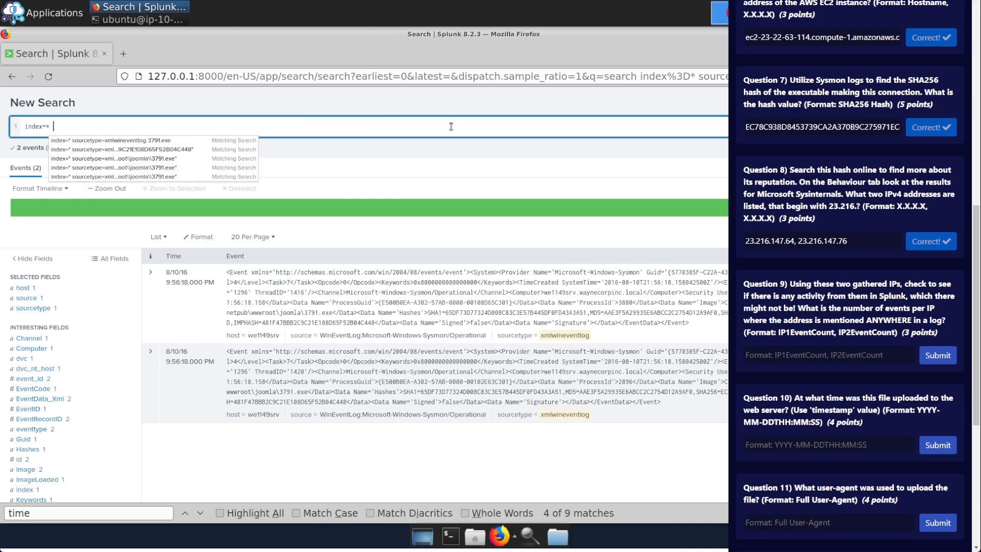
Try to paste 23.216.147.64 from the Question 8 answer directly into the Splunk query
{"action": "key", "text": "ctrl+v"}
{"action": "key", "text": "ctrl+z"}
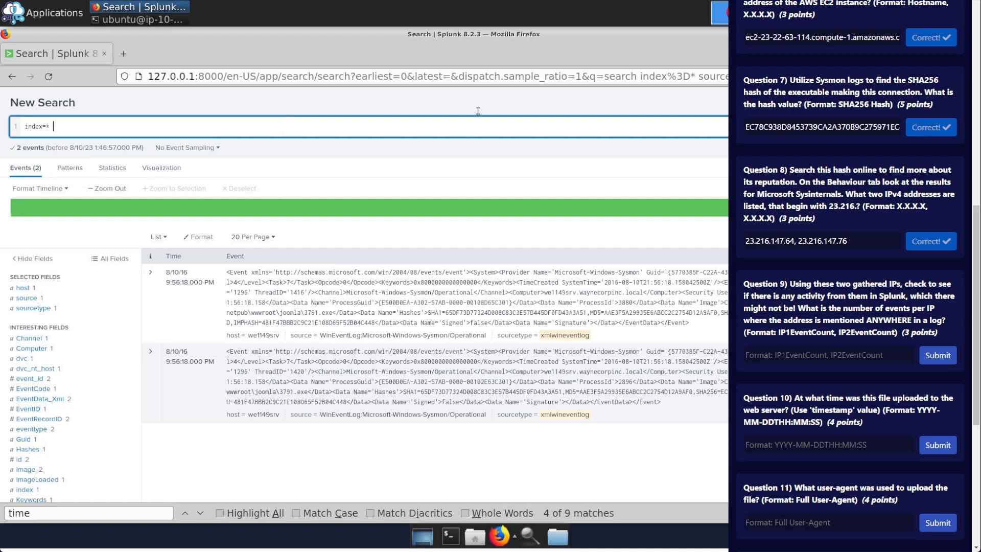
{"action": "left_click_drag", "start_coordinate": [795, 241], "coordinate": [744, 244]}
{"action": "left_click", "coordinate": [792, 244]}
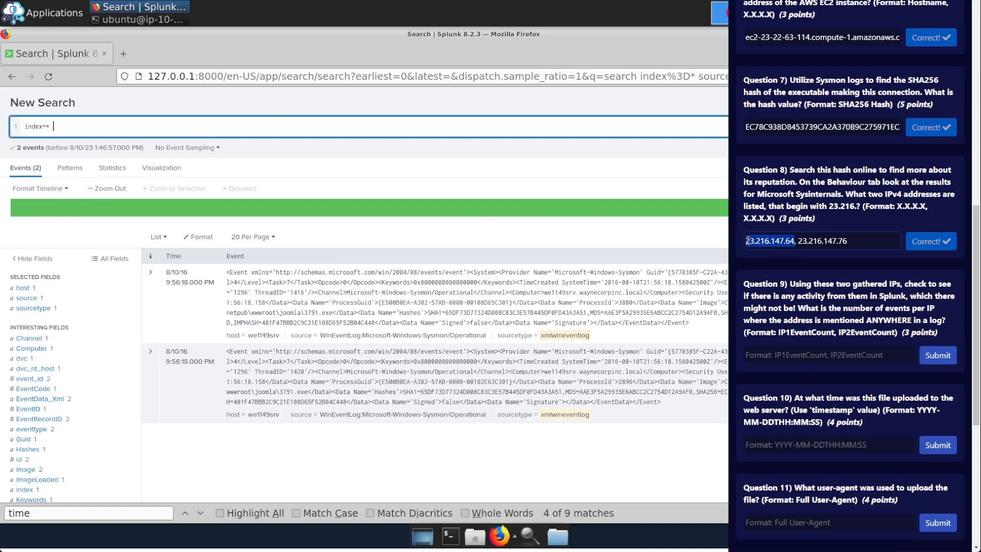
{"action": "left_click", "coordinate": [175, 132]}
{"action": "key", "text": "ctrl+v"}
{"action": "key", "text": "ctrl+z"}
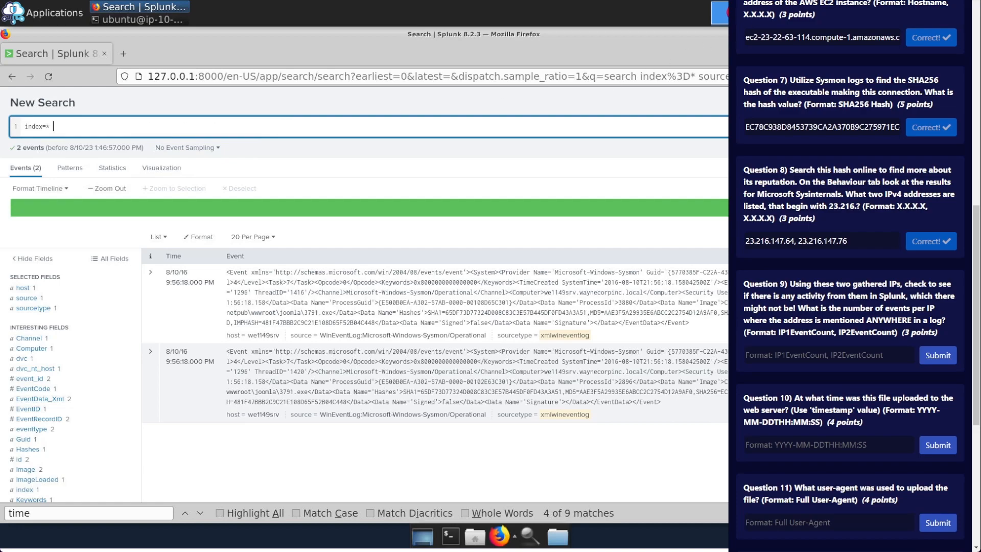
Transfer 23.216.147.64 through the lab's shared clipboard into the Splunk query and run index=* 23.216.147.64
{"action": "left_click", "coordinate": [792, 2]}
{"action": "left_click", "coordinate": [851, 64]}
{"action": "key", "text": "ctrl+a"}
{"action": "key", "text": "ctrl+v"}
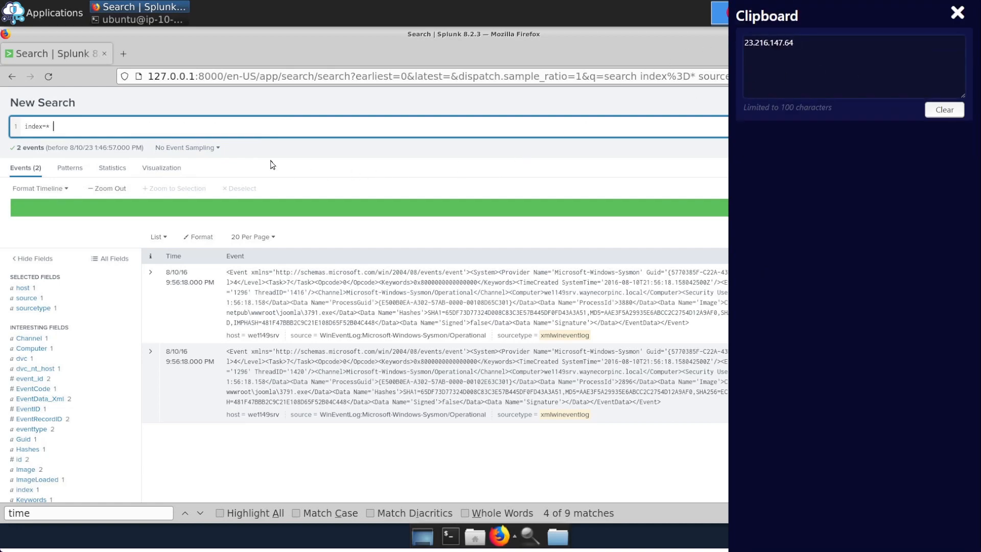
{"action": "right_click", "coordinate": [89, 125]}
{"action": "left_click", "coordinate": [115, 195]}
{"action": "left_click", "coordinate": [958, 12]}
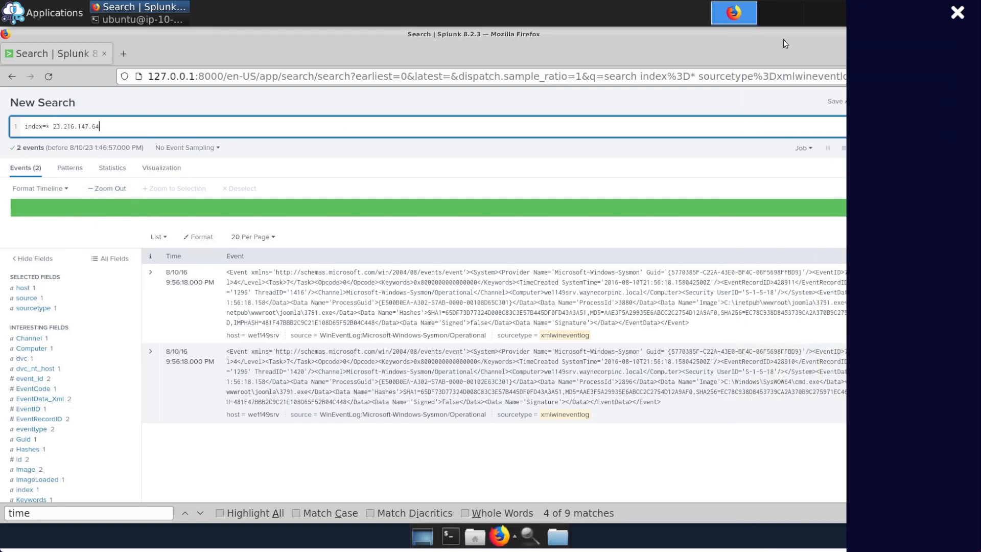
{"action": "left_click", "coordinate": [955, 128]}
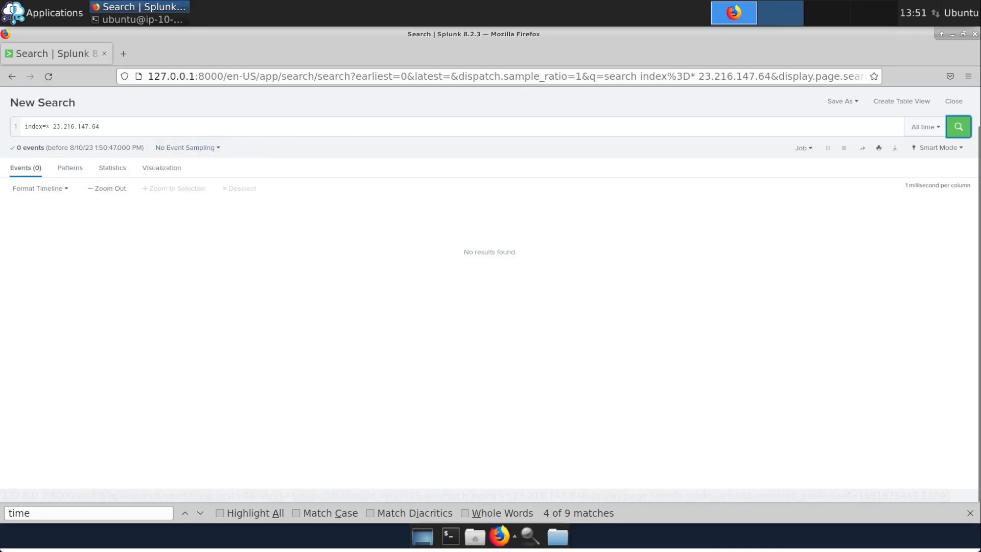
Copy 23.216.147.76 from the Question 8 answer into the lab's shared clipboard, replacing its contents
{"action": "left_click", "coordinate": [790, 1]}
{"action": "scroll", "coordinate": [809, 382], "scroll_direction": "down", "scroll_amount": 2}
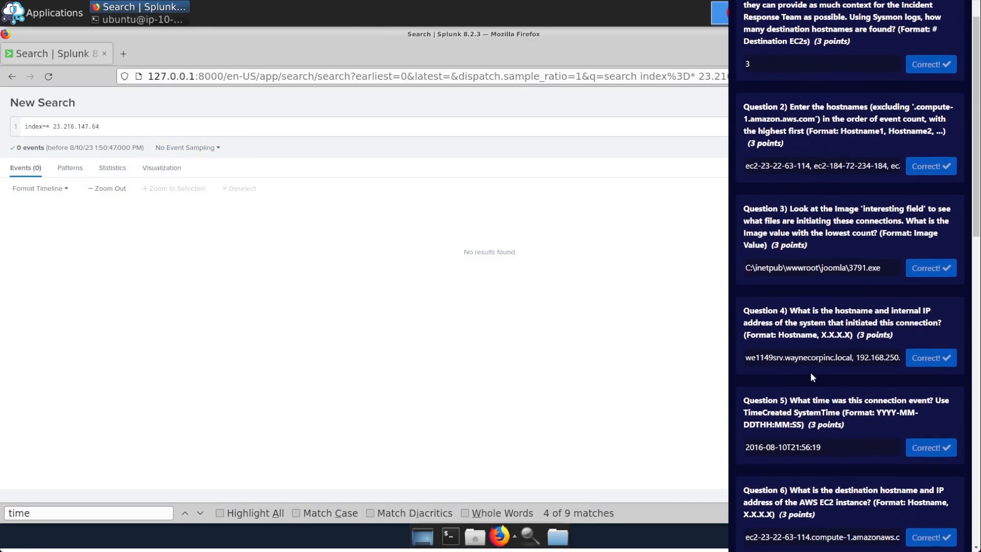
{"action": "scroll", "coordinate": [813, 377], "scroll_direction": "down", "scroll_amount": 8}
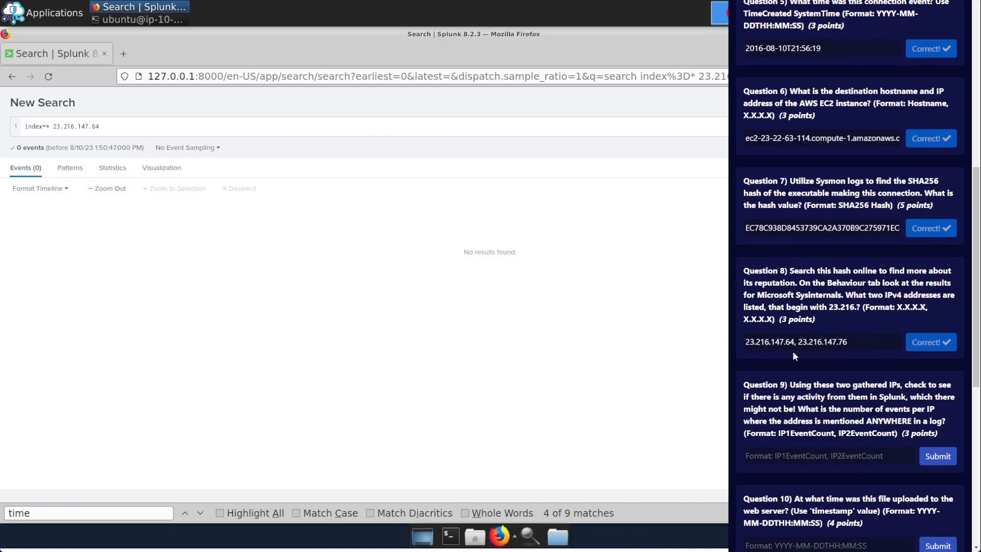
{"action": "left_click_drag", "start_coordinate": [798, 342], "coordinate": [859, 342]}
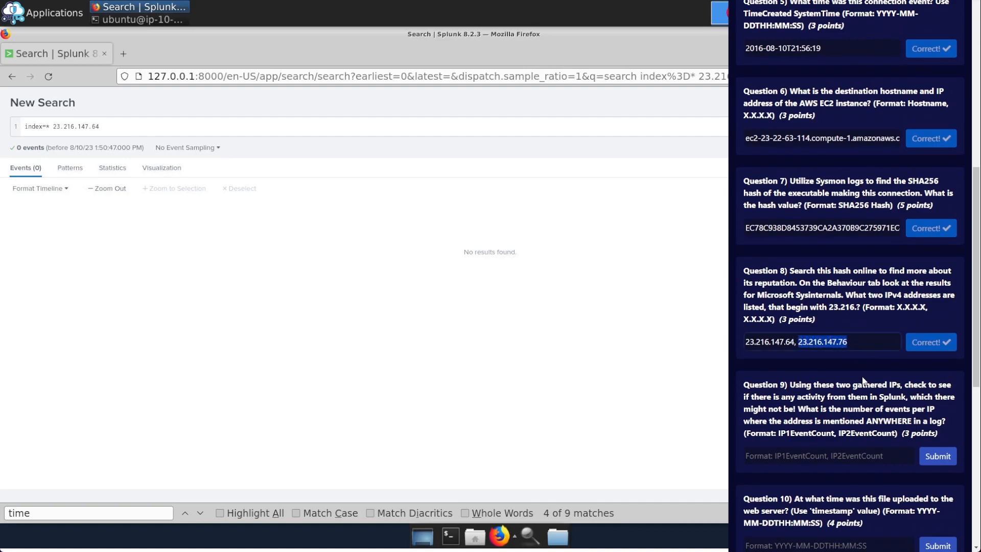
{"action": "left_click", "coordinate": [802, 2]}
{"action": "left_click", "coordinate": [832, 66]}
{"action": "key", "text": "ctrl+a"}
{"action": "key", "text": "ctrl+v"}
Replace the IP address in the Splunk query with 23.216.147.76 and run the search across all indexes
{"action": "left_click", "coordinate": [293, 127]}
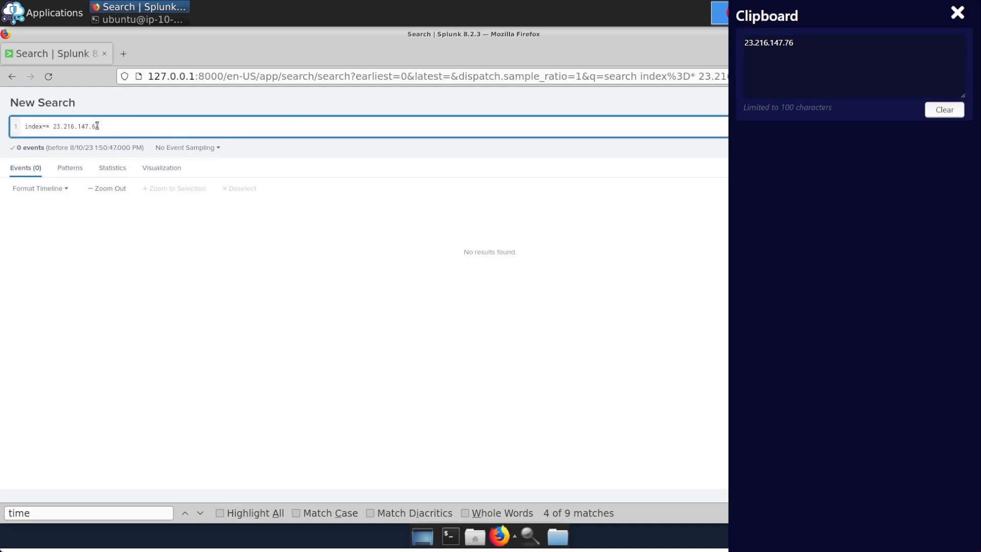
{"action": "left_click_drag", "start_coordinate": [100, 127], "coordinate": [52, 126]}
{"action": "key", "text": "BackSpace"}
{"action": "key", "text": "ctrl+v"}
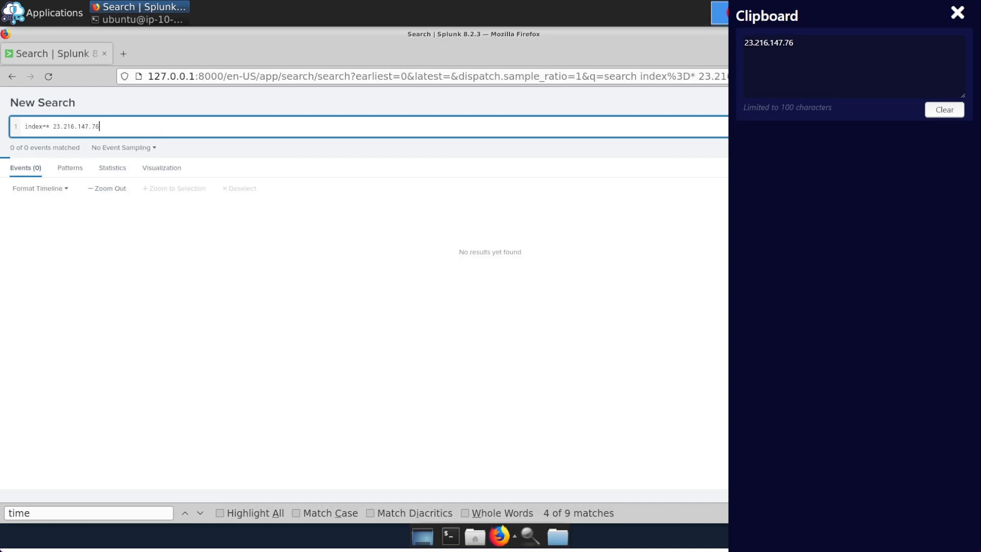
{"action": "left_click", "coordinate": [957, 13]}
{"action": "left_click", "coordinate": [950, 13]}
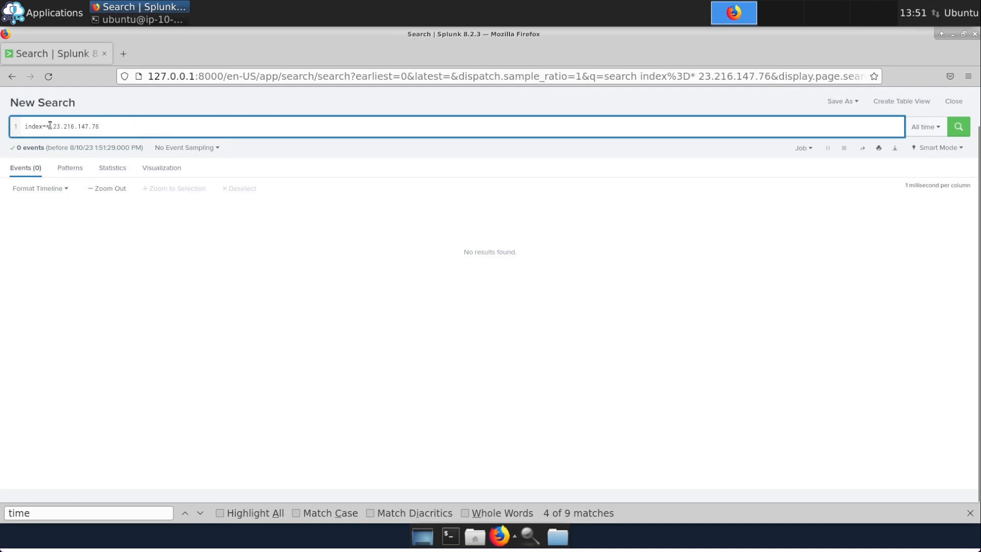
Run the Splunk search index=* 192.168.* to check that IP address searches return events
{"action": "left_click_drag", "start_coordinate": [53, 126], "coordinate": [121, 124]}
{"action": "type", "text": "192"}
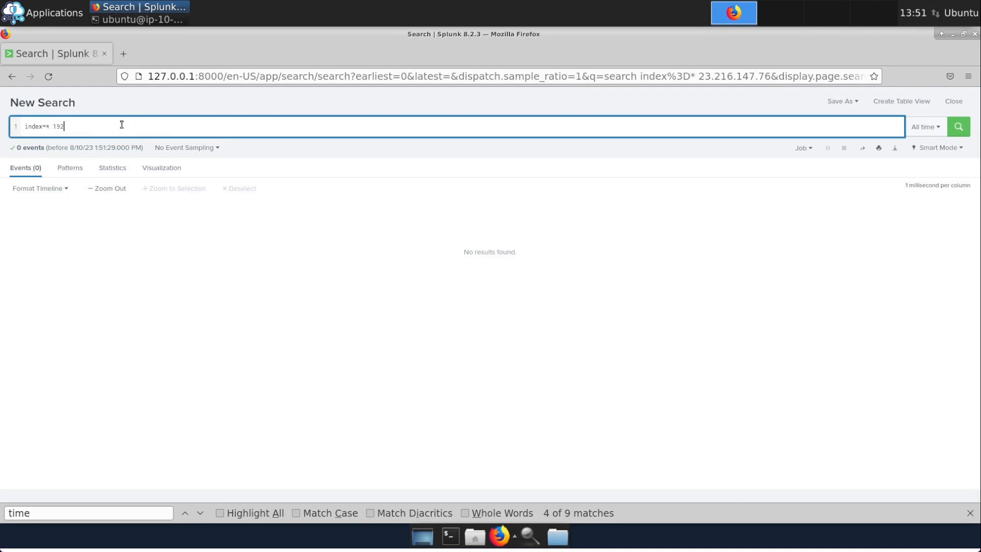
{"action": "type", "text": ".168.*"}
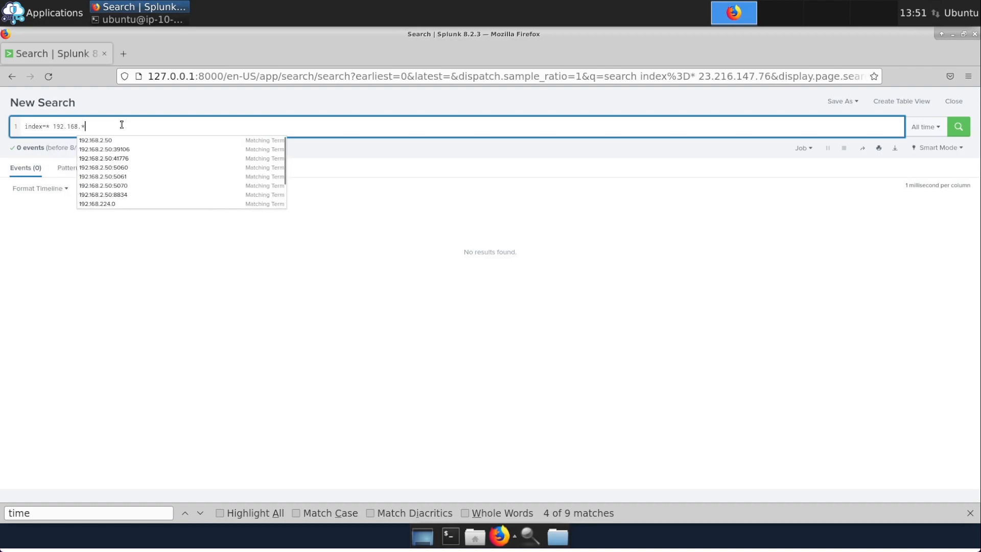
{"action": "key", "text": "Return"}
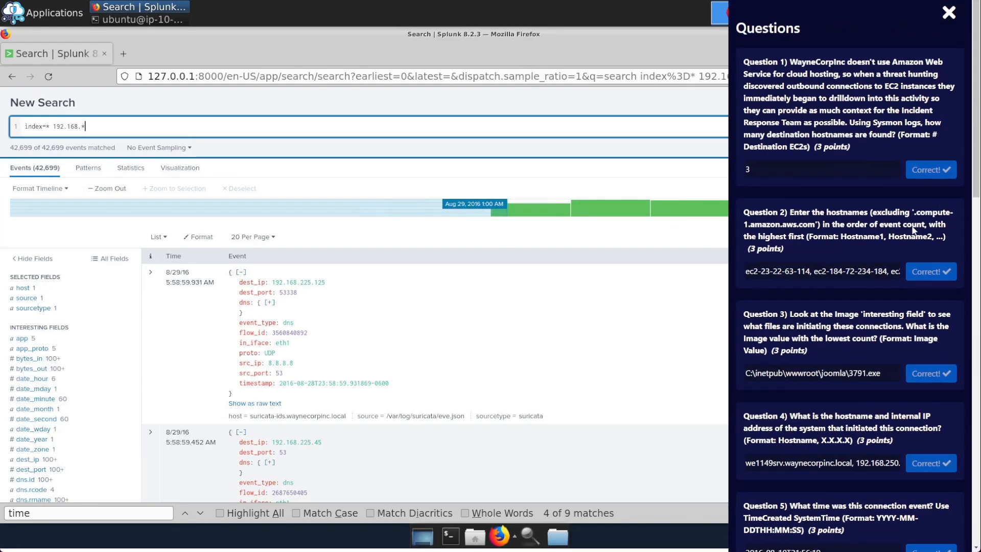
Reread Question 9 and submit "0, 0" as its answer
{"action": "scroll", "coordinate": [843, 317], "scroll_direction": "down", "scroll_amount": 10}
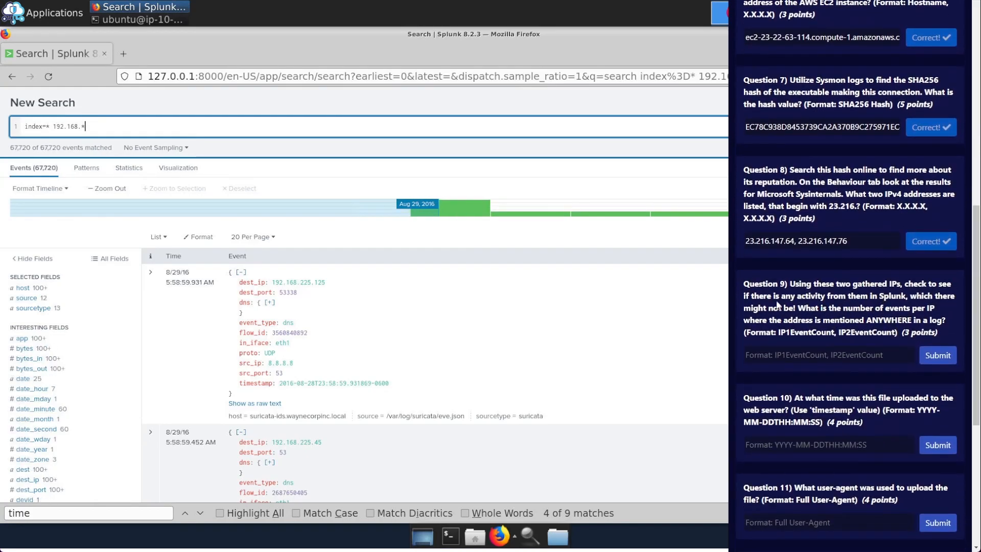
{"action": "left_click_drag", "start_coordinate": [911, 297], "coordinate": [797, 311]}
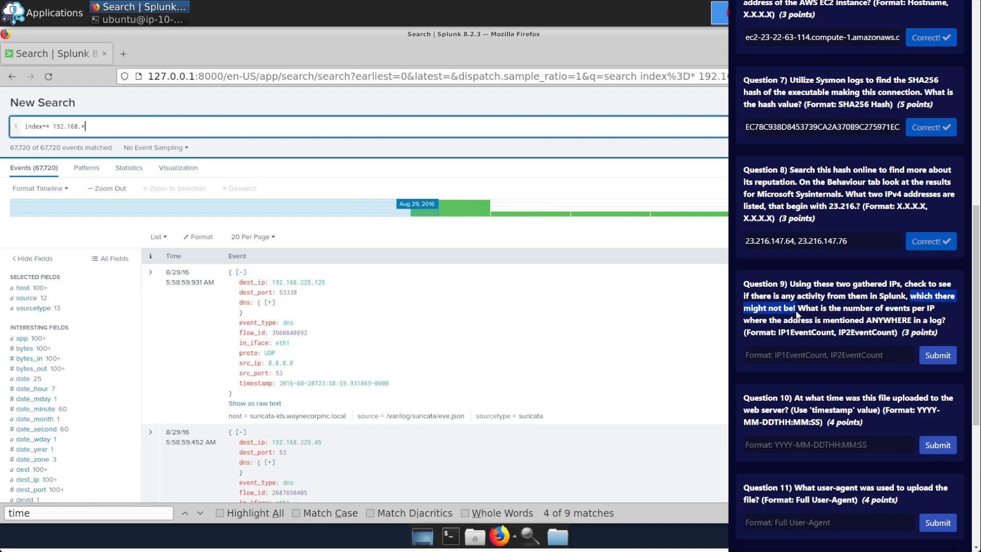
{"action": "left_click", "coordinate": [829, 318]}
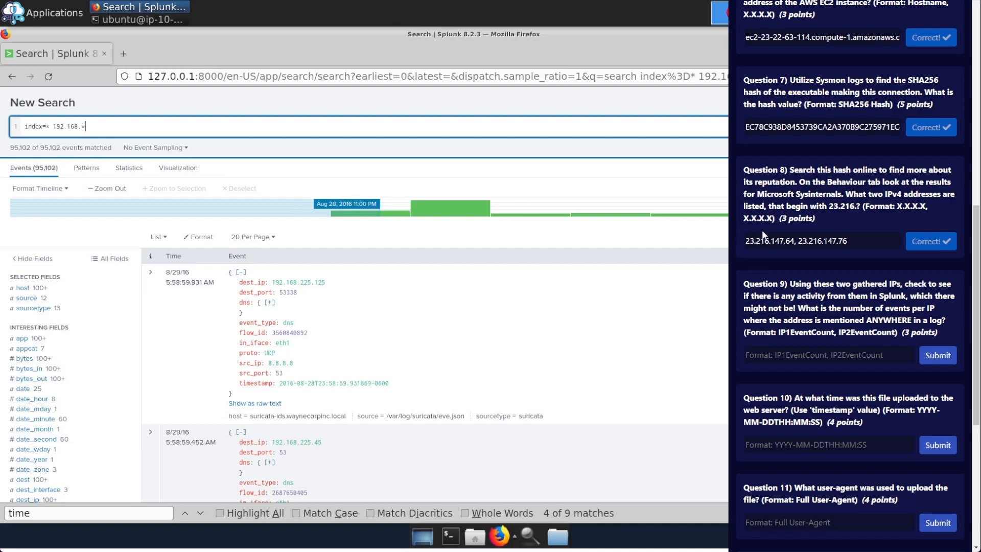
{"action": "left_click", "coordinate": [855, 359]}
{"action": "type", "text": "0,"}
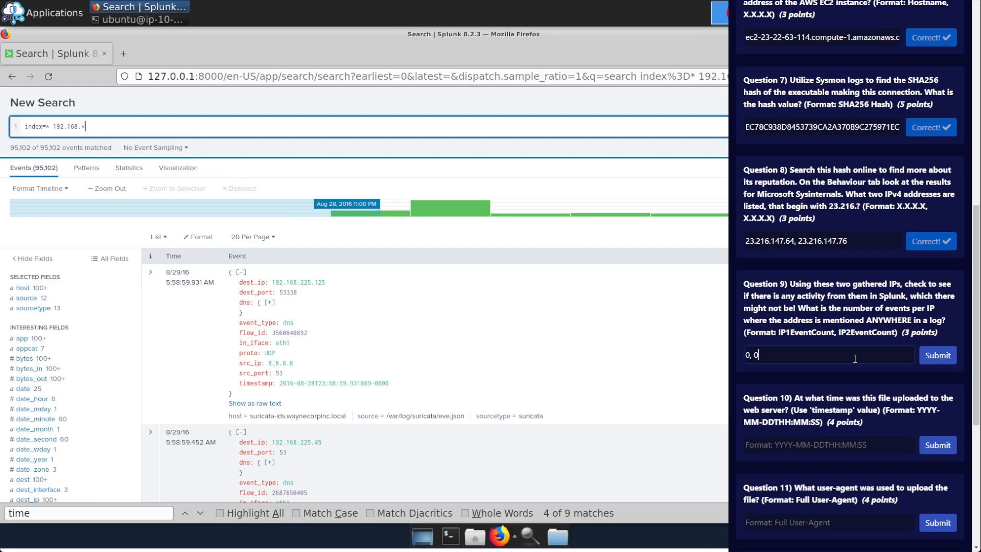
{"action": "type", "text": " 0"}
{"action": "key", "text": "Return"}
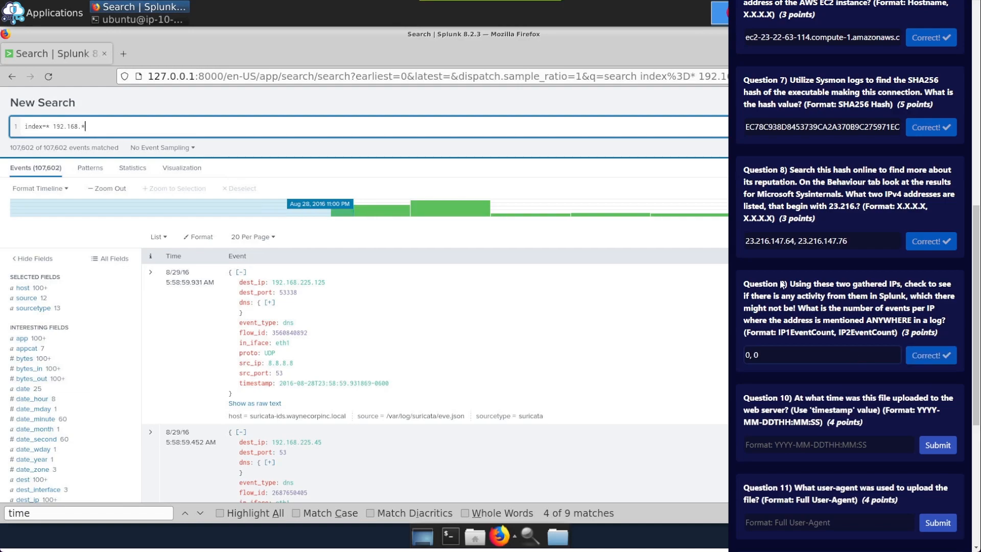
Run the Splunk search index=* 3791.exe for Question 10 and open the sourcetype value breakdown
{"action": "scroll", "coordinate": [800, 284], "scroll_direction": "down", "scroll_amount": 1}
{"action": "scroll", "coordinate": [822, 321], "scroll_direction": "down", "scroll_amount": 2}
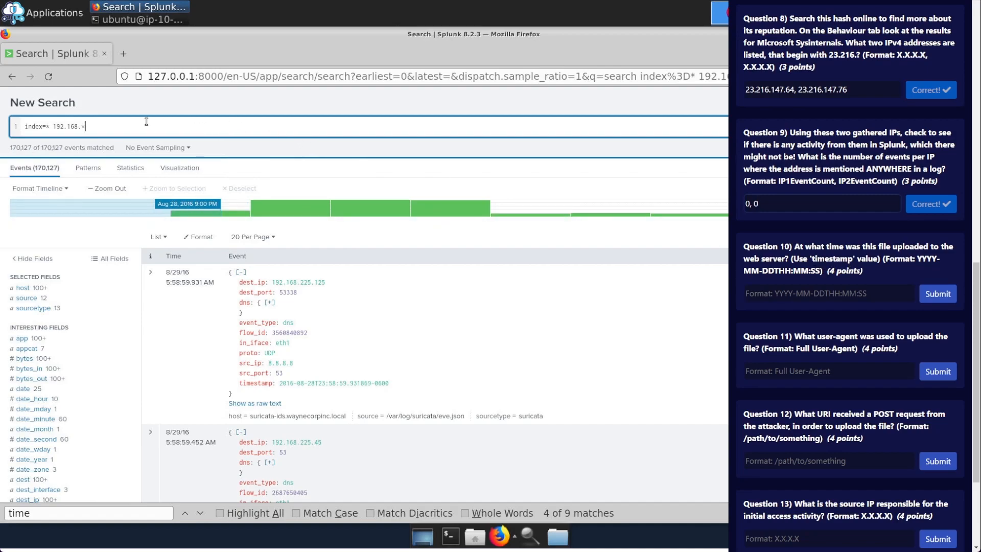
{"action": "left_click_drag", "start_coordinate": [105, 128], "coordinate": [54, 127]}
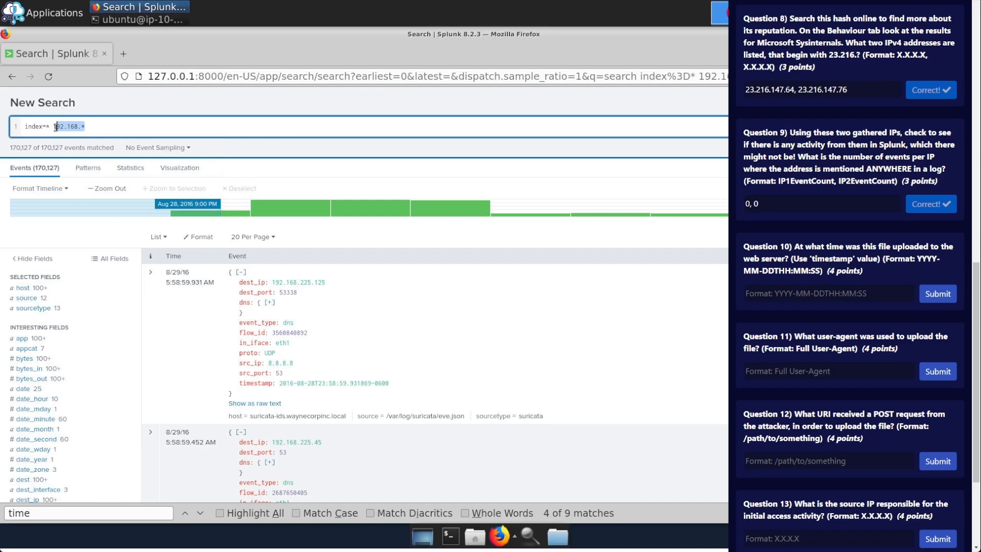
{"action": "type", "text": "3791.exe"}
{"action": "key", "text": "Return"}
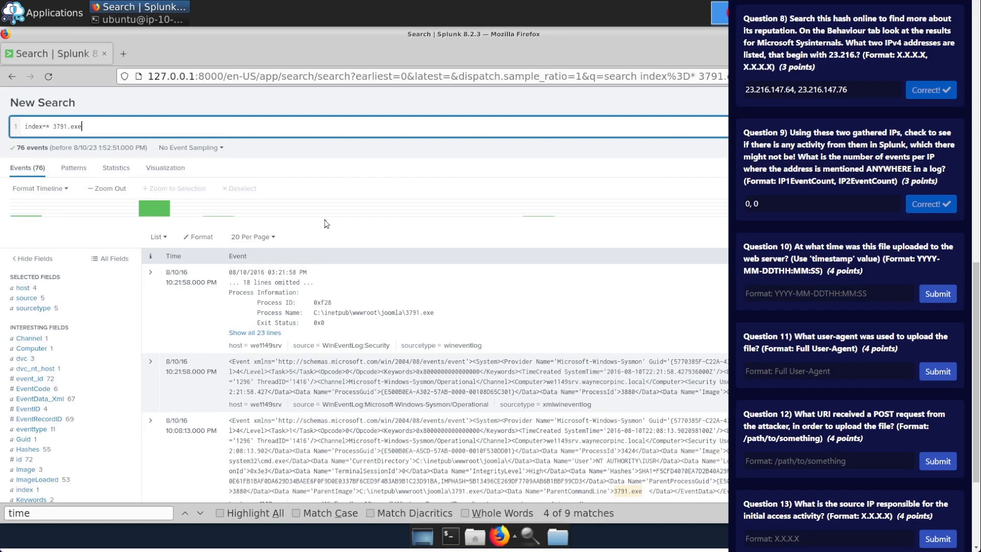
{"action": "left_click", "coordinate": [38, 310]}
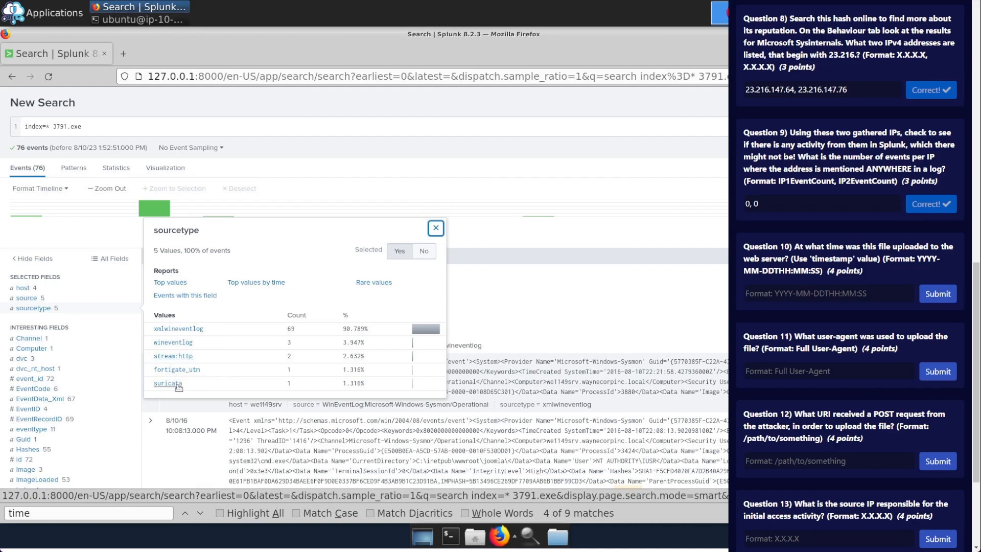
Narrow the 3791.exe search to sourcetype stream:http and examine the newest event's headers, request details and timestamp
{"action": "left_click", "coordinate": [179, 357]}
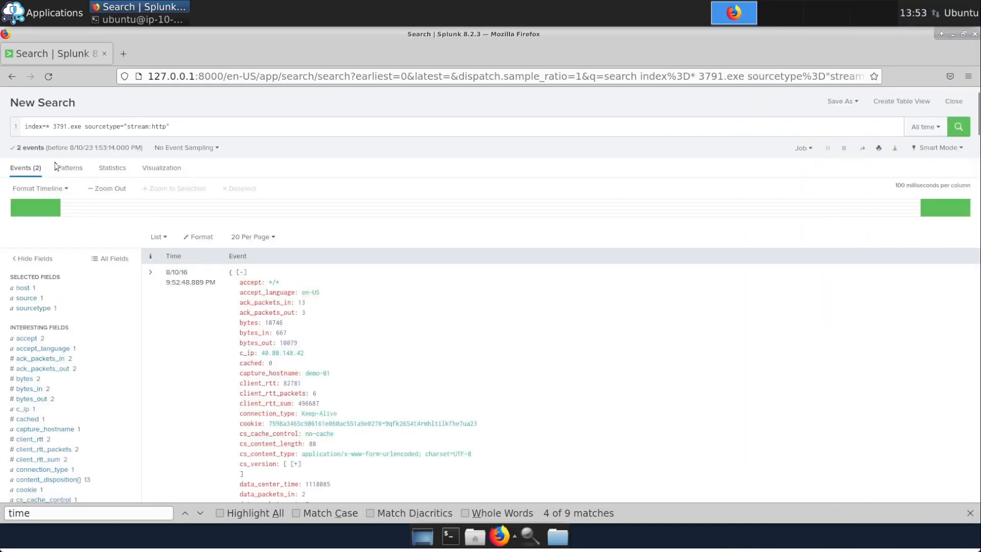
{"action": "scroll", "coordinate": [465, 355], "scroll_direction": "down", "scroll_amount": 2}
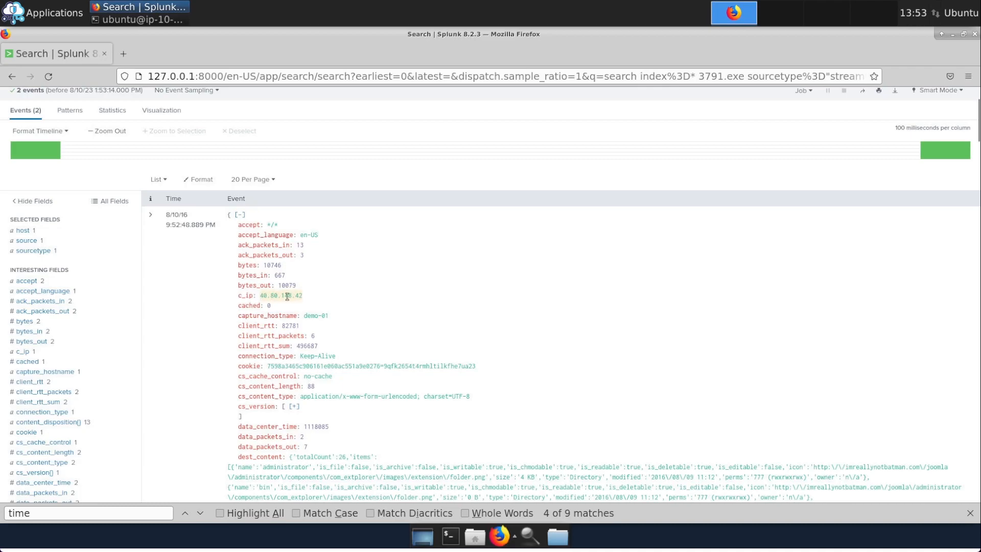
{"action": "scroll", "coordinate": [284, 296], "scroll_direction": "down", "scroll_amount": 10}
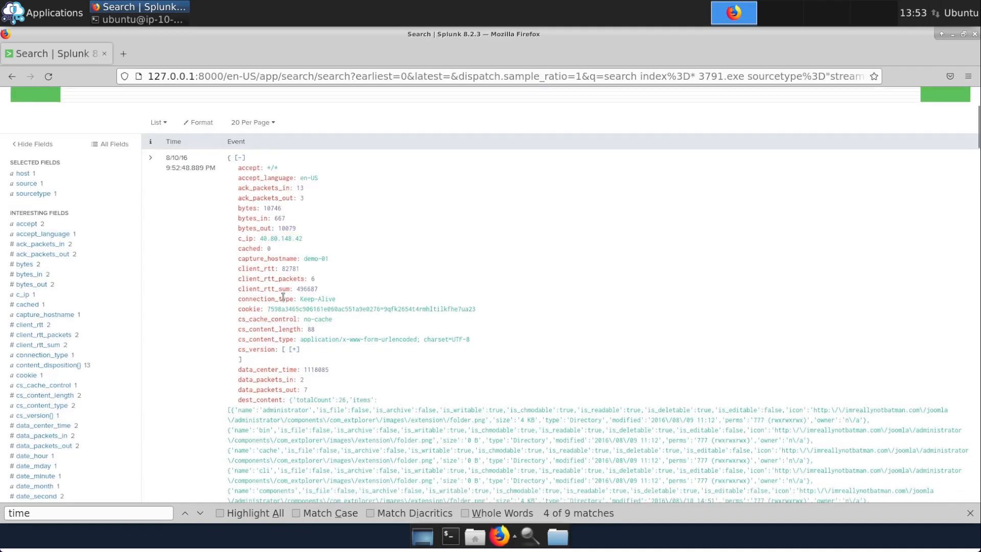
{"action": "scroll", "coordinate": [283, 296], "scroll_direction": "down", "scroll_amount": 7}
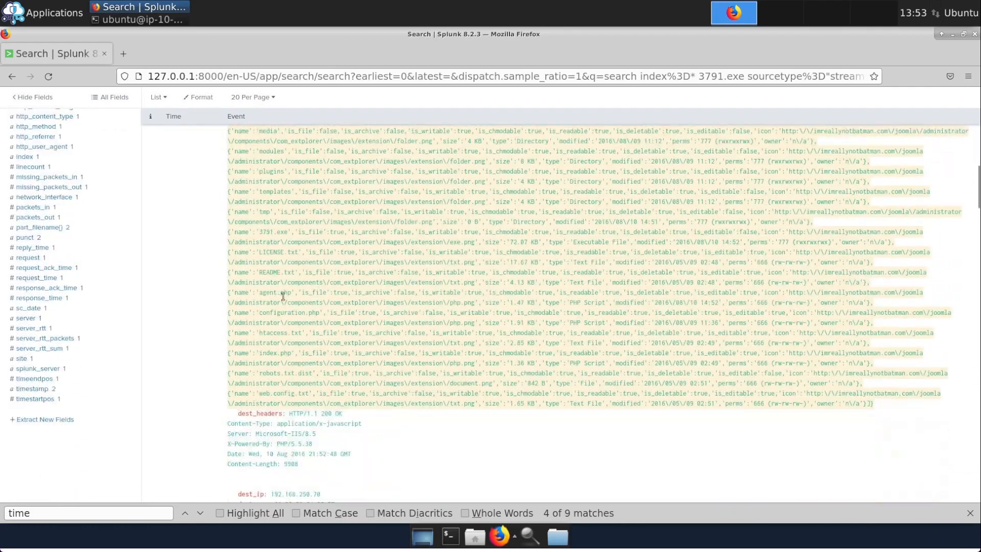
{"action": "scroll", "coordinate": [316, 303], "scroll_direction": "down", "scroll_amount": 1}
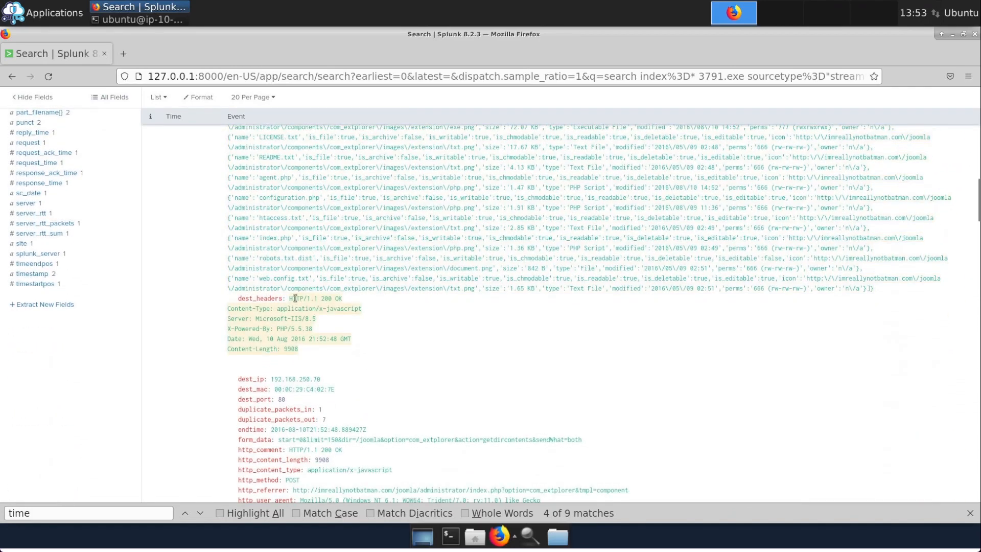
{"action": "scroll", "coordinate": [327, 298], "scroll_direction": "down", "scroll_amount": 3}
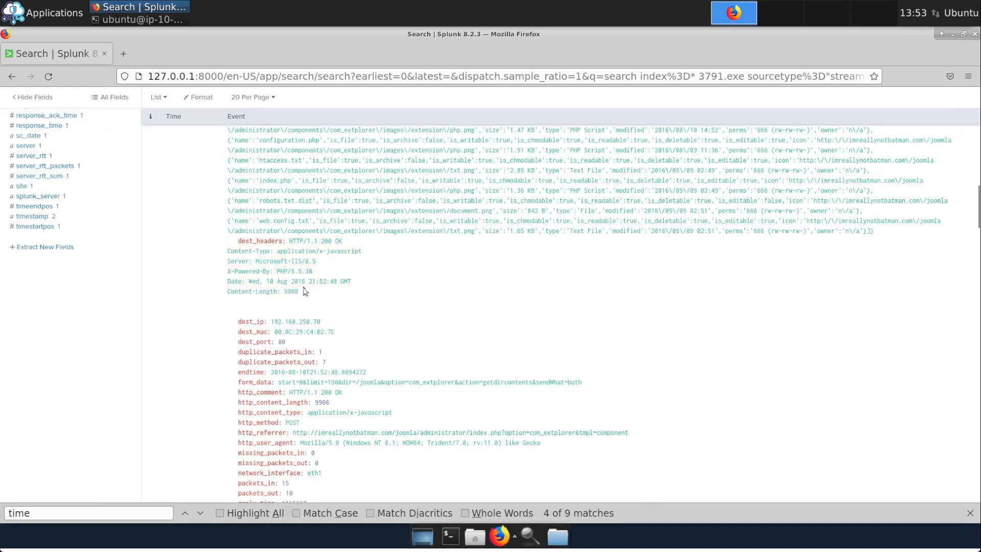
{"action": "scroll", "coordinate": [327, 294], "scroll_direction": "down", "scroll_amount": 2}
{"action": "scroll", "coordinate": [338, 299], "scroll_direction": "down", "scroll_amount": 2}
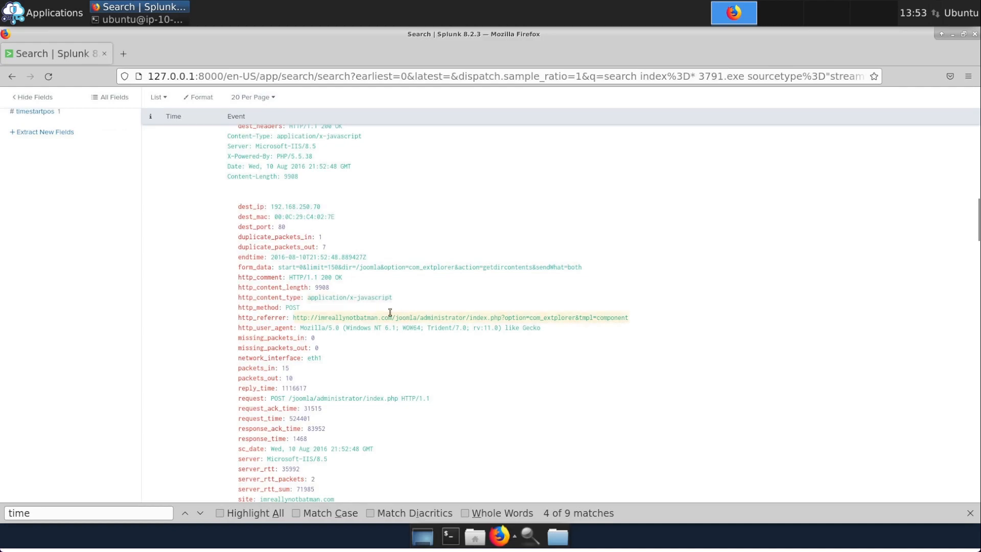
{"action": "scroll", "coordinate": [366, 313], "scroll_direction": "down", "scroll_amount": 3}
{"action": "scroll", "coordinate": [366, 313], "scroll_direction": "down", "scroll_amount": 2}
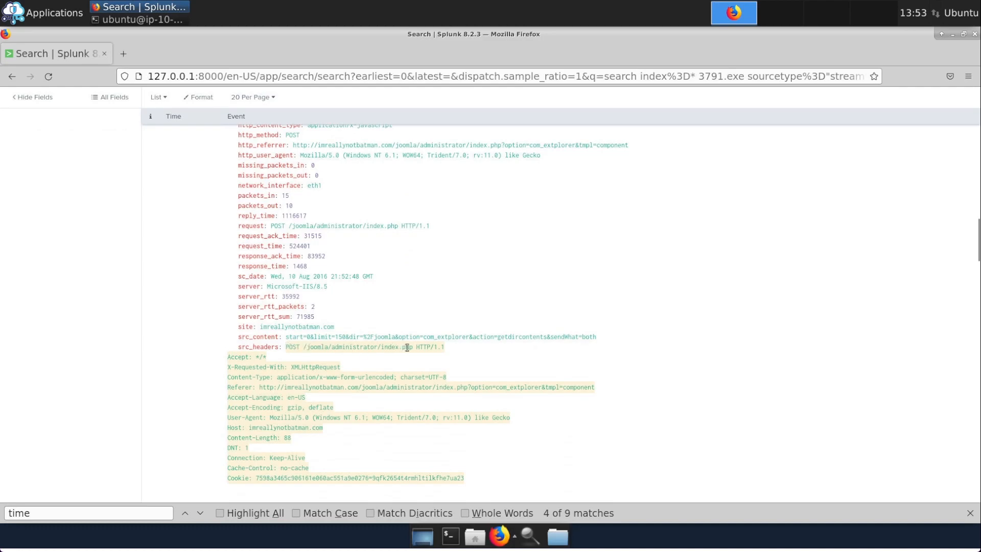
{"action": "scroll", "coordinate": [391, 347], "scroll_direction": "down", "scroll_amount": 2}
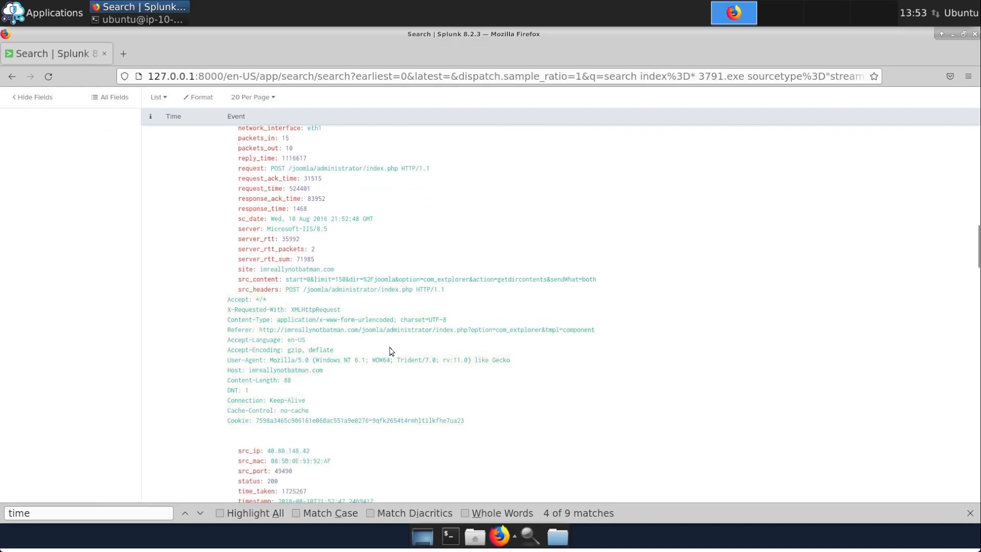
{"action": "scroll", "coordinate": [342, 352], "scroll_direction": "down", "scroll_amount": 6}
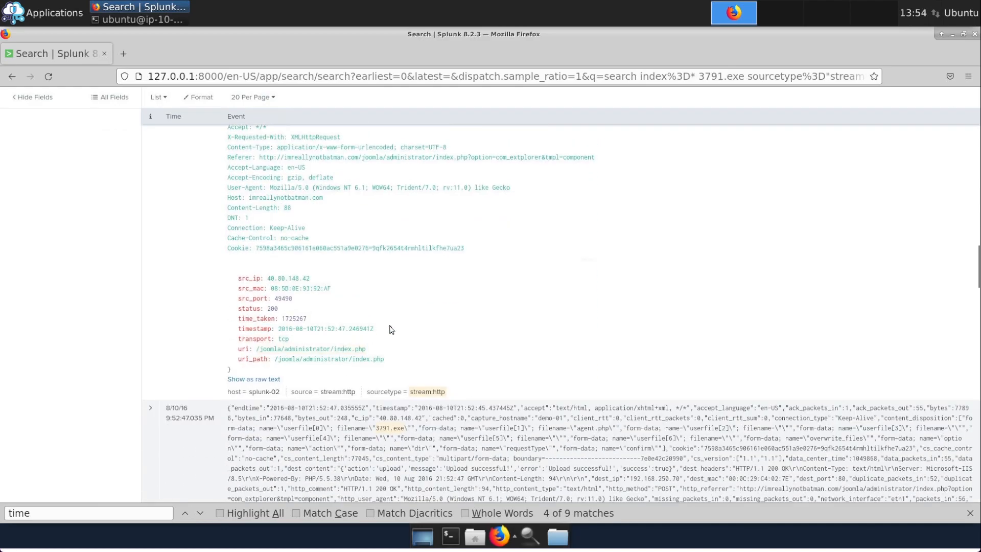
Examine the raw second stream:http event from start to end for details of the 3791.exe upload
{"action": "scroll", "coordinate": [390, 329], "scroll_direction": "down", "scroll_amount": 6}
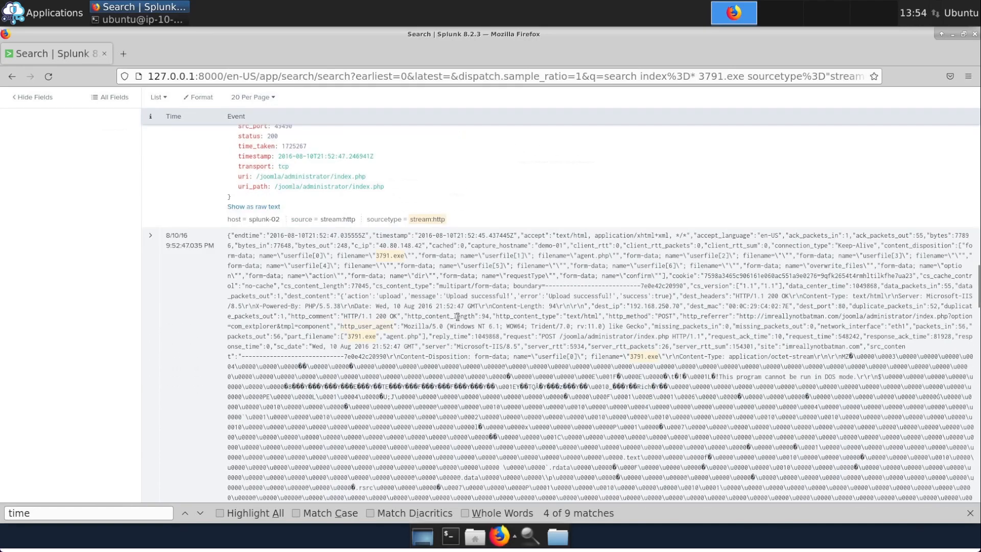
{"action": "left_click_drag", "start_coordinate": [376, 381], "coordinate": [623, 439]}
{"action": "left_click", "coordinate": [625, 438]}
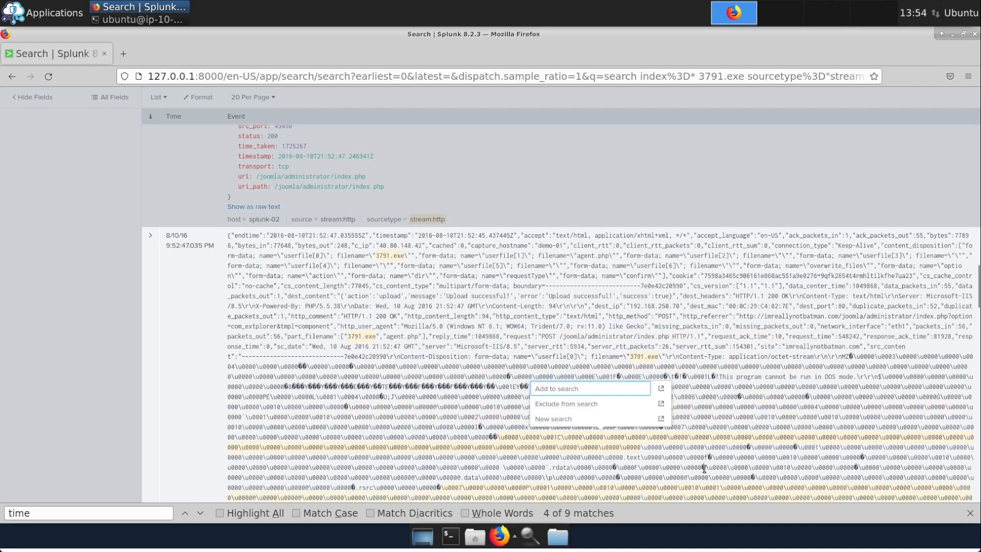
{"action": "scroll", "coordinate": [500, 305], "scroll_direction": "down", "scroll_amount": 2}
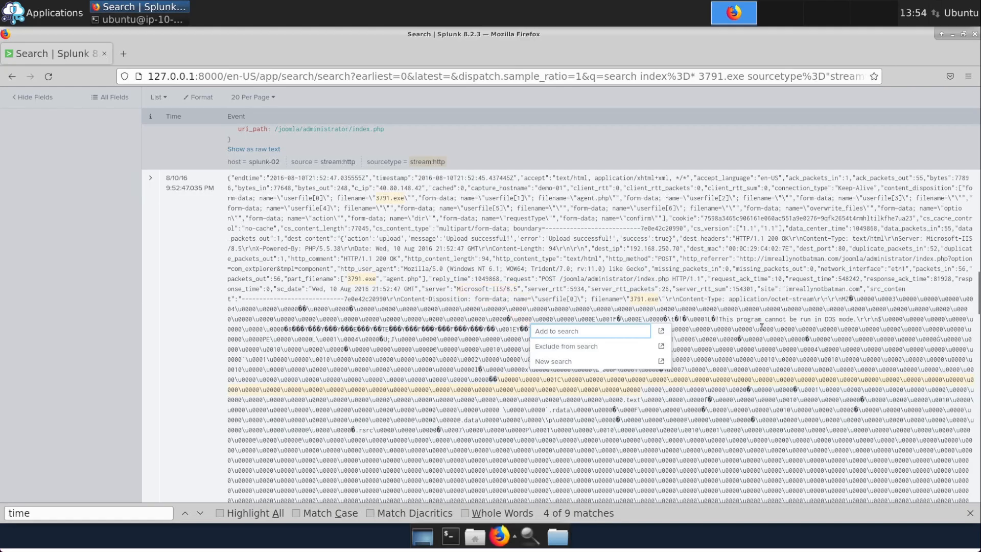
{"action": "scroll", "coordinate": [770, 326], "scroll_direction": "down", "scroll_amount": 15}
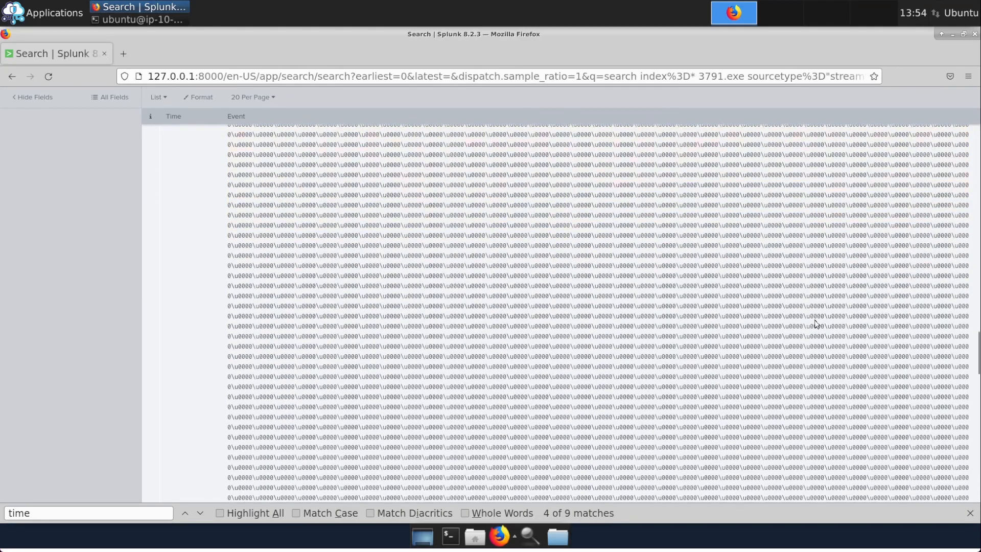
{"action": "scroll", "coordinate": [816, 320], "scroll_direction": "down", "scroll_amount": 15}
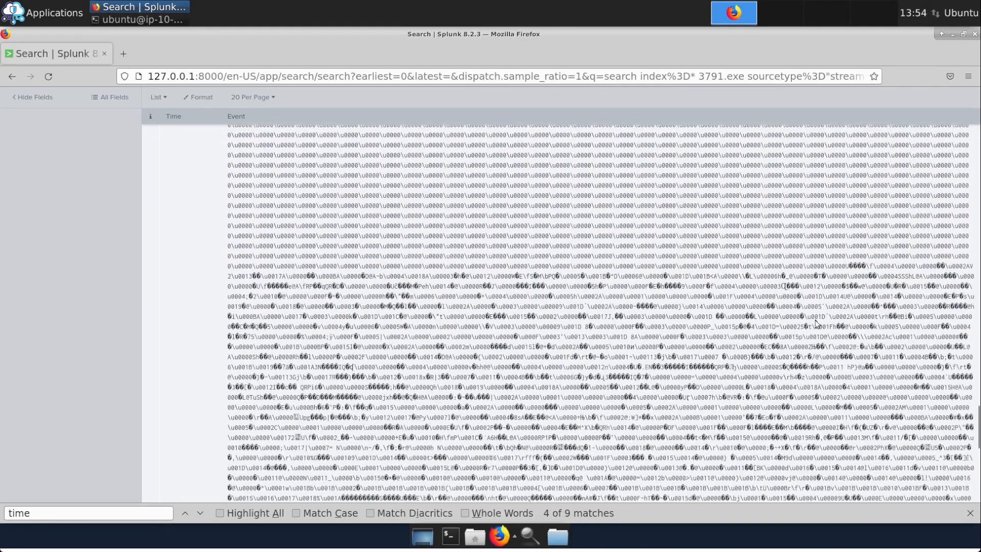
{"action": "scroll", "coordinate": [817, 320], "scroll_direction": "down", "scroll_amount": 4}
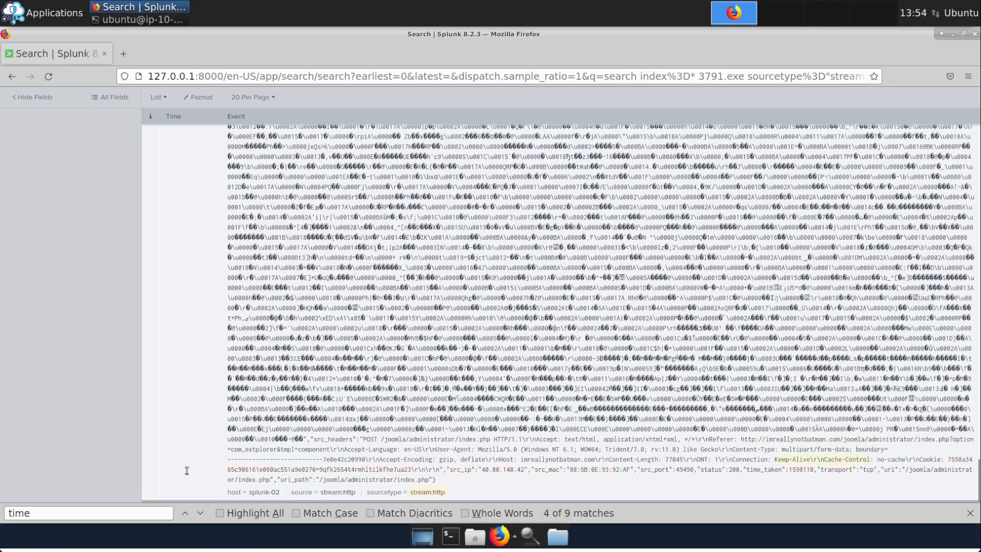
{"action": "scroll", "coordinate": [530, 413], "scroll_direction": "up", "scroll_amount": 10}
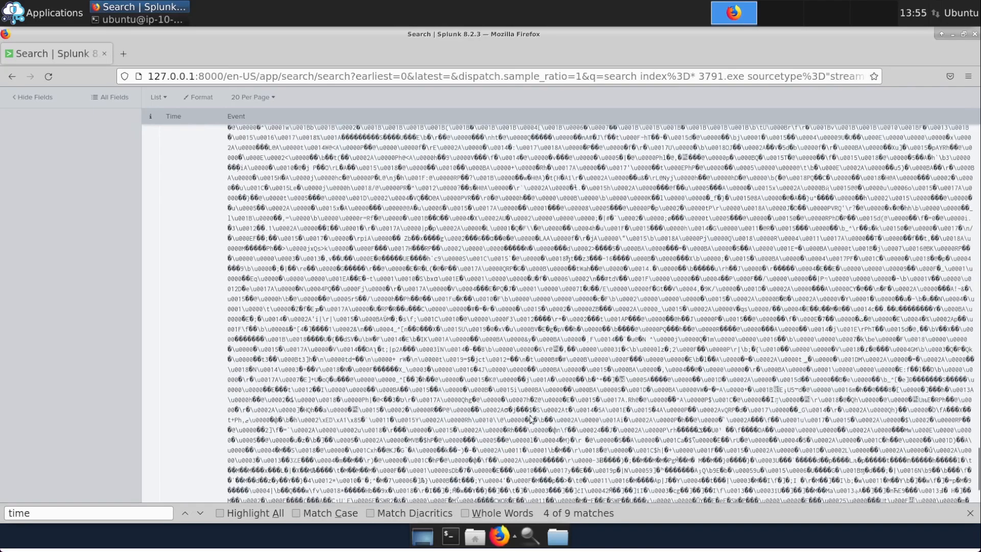
{"action": "scroll", "coordinate": [545, 413], "scroll_direction": "up", "scroll_amount": 15}
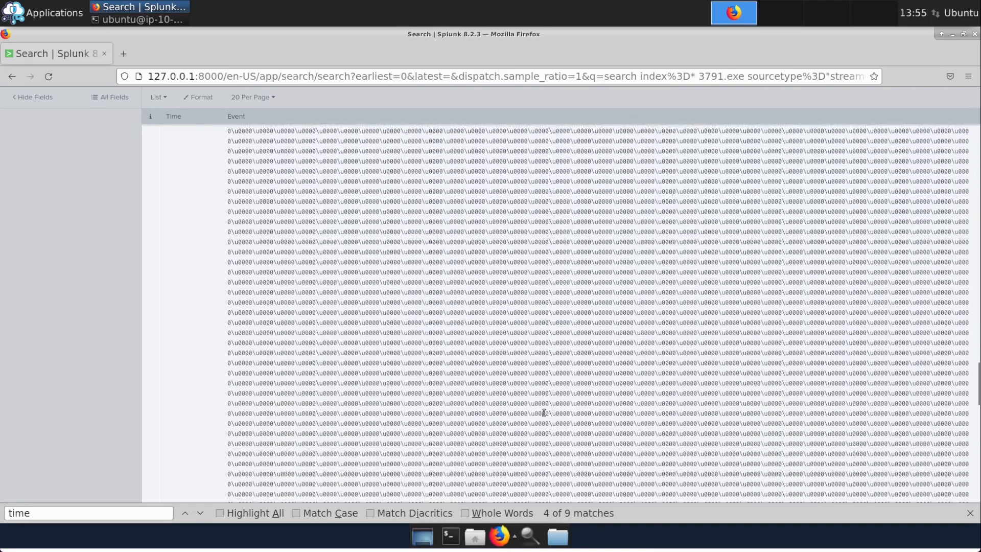
{"action": "scroll", "coordinate": [547, 413], "scroll_direction": "up", "scroll_amount": 5}
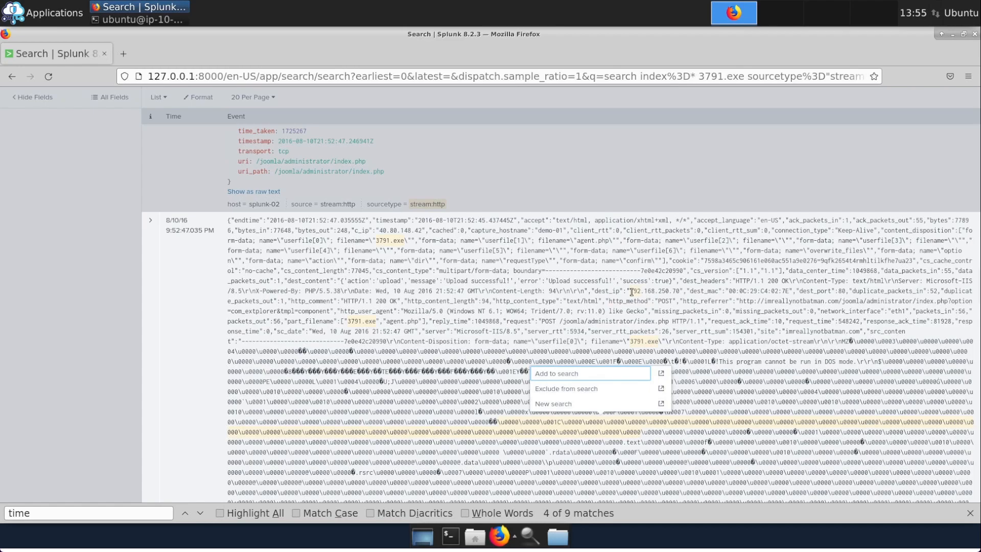
Reread Question 10 about the file's upload time and required timestamp format
{"action": "left_click", "coordinate": [843, 7]}
{"action": "scroll", "coordinate": [843, 238], "scroll_direction": "down", "scroll_amount": 7}
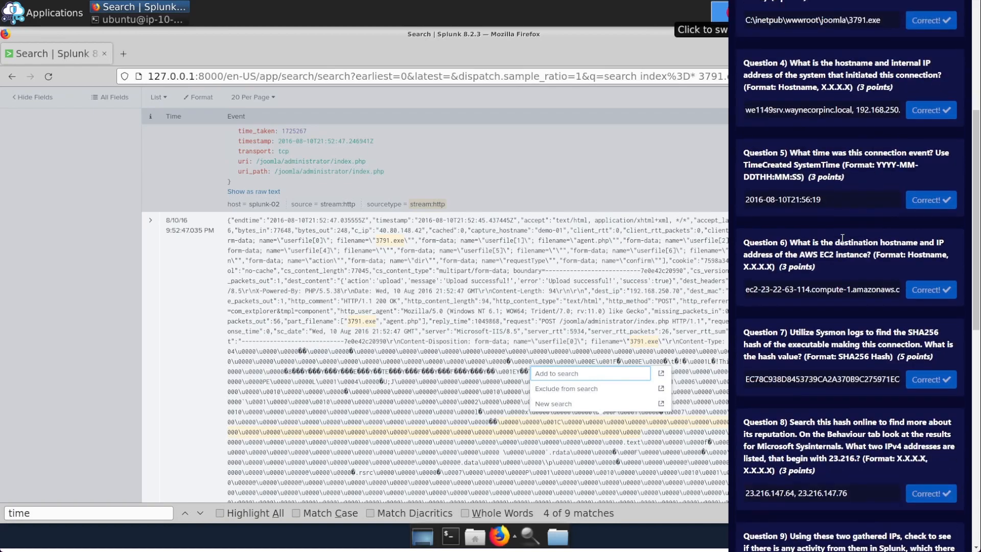
{"action": "scroll", "coordinate": [842, 238], "scroll_direction": "down", "scroll_amount": 8}
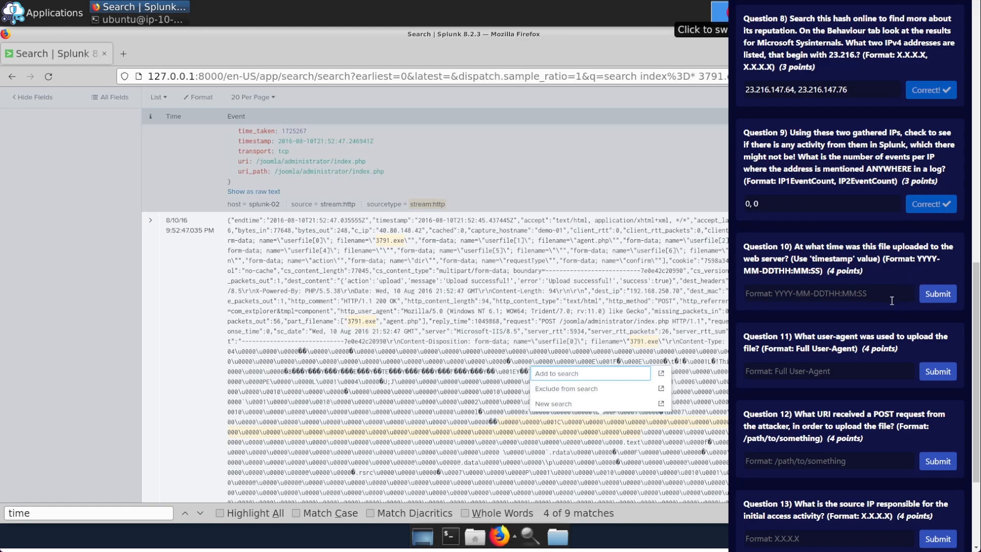
{"action": "left_click", "coordinate": [848, 29]}
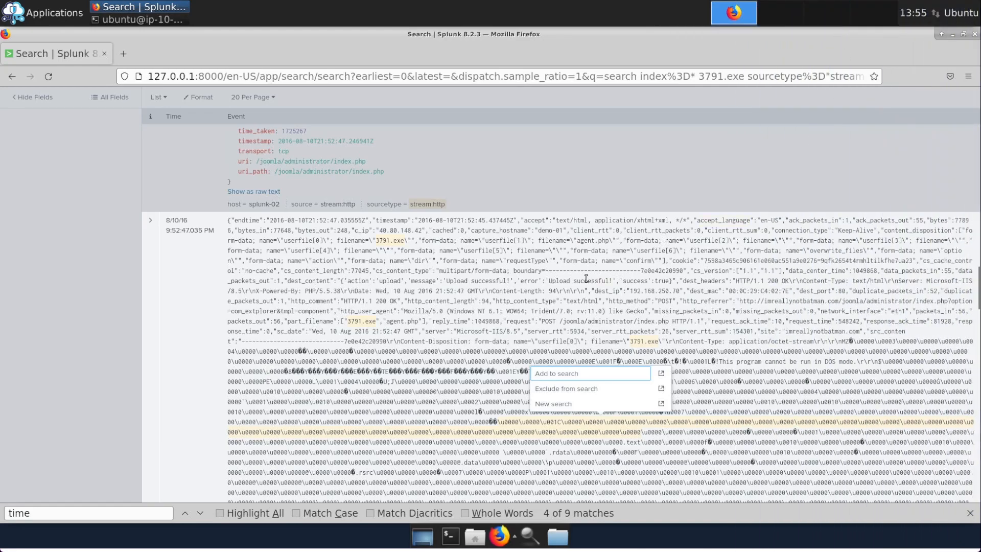
Copy the c_ip value from the upload event and check it against the Microsoft Sysinternals IP traffic list in VirusTotal
{"action": "scroll", "coordinate": [402, 252], "scroll_direction": "up", "scroll_amount": 2}
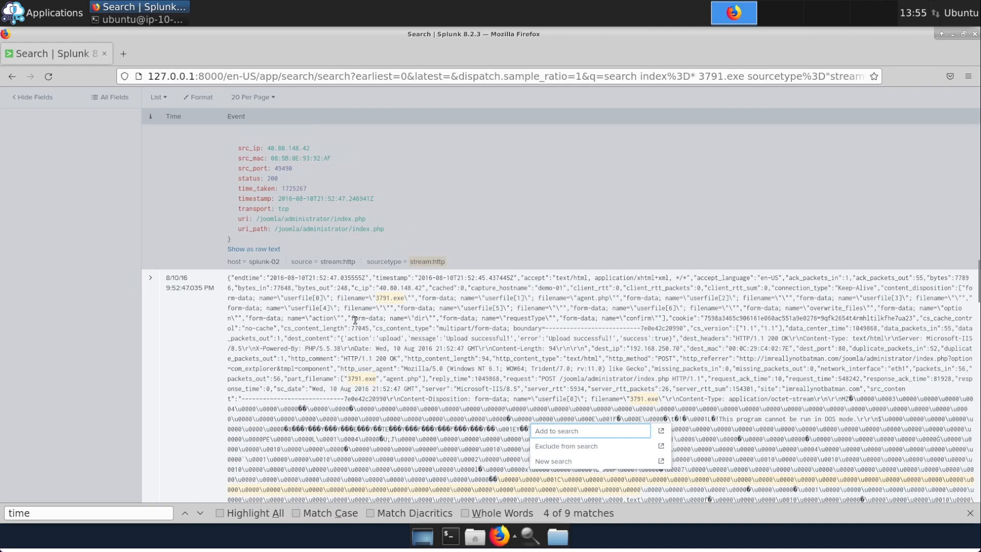
{"action": "double_click", "coordinate": [400, 288]}
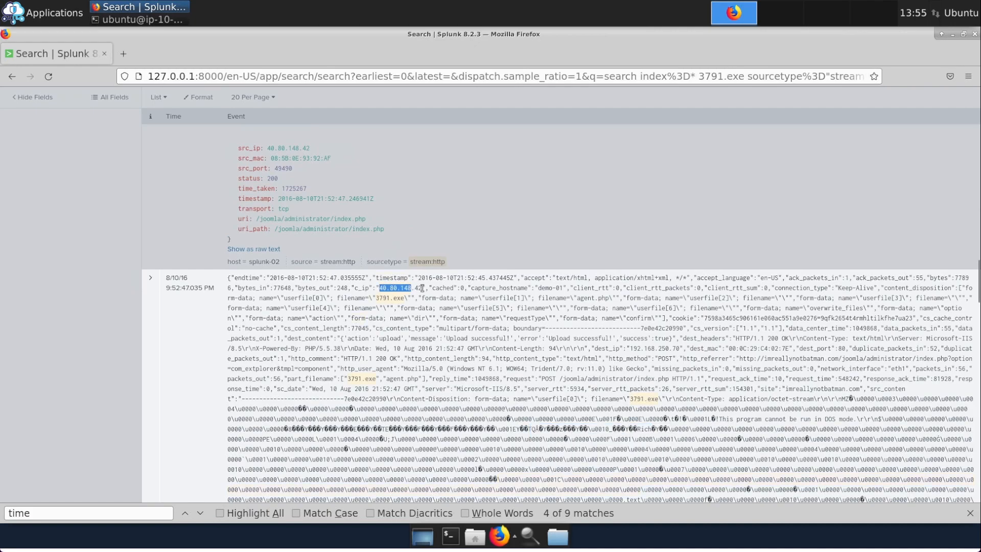
{"action": "right_click", "coordinate": [411, 287]}
{"action": "left_click", "coordinate": [434, 298]}
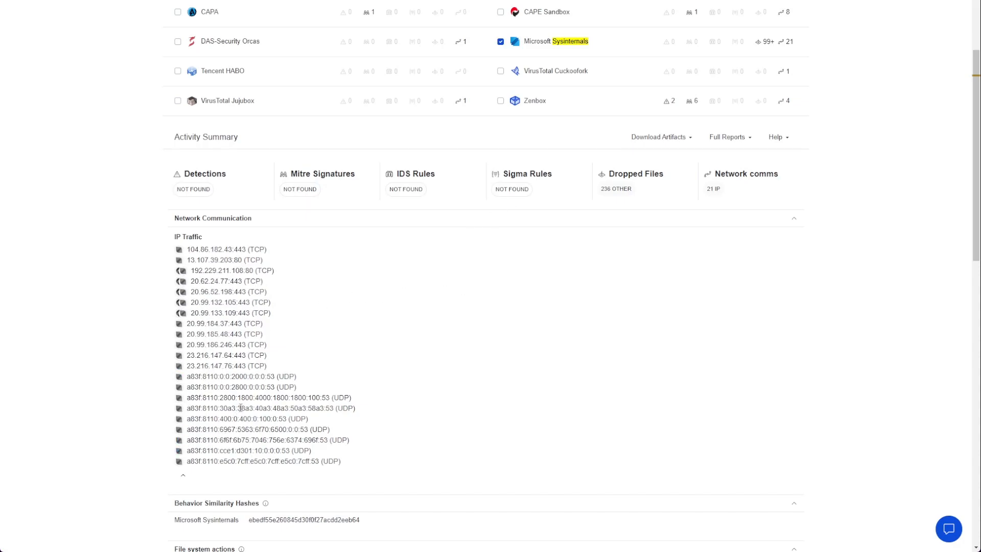
{"action": "scroll", "coordinate": [267, 384], "scroll_direction": "up", "scroll_amount": 1}
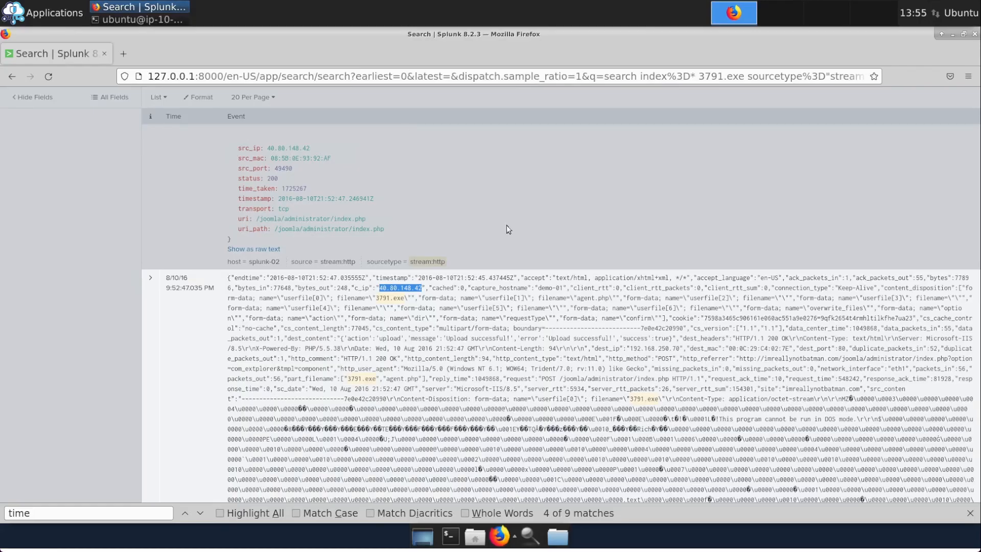
Examine the newest stream:http event's request, response and time fields alongside the raw upload event below it
{"action": "scroll", "coordinate": [345, 278], "scroll_direction": "up", "scroll_amount": 1}
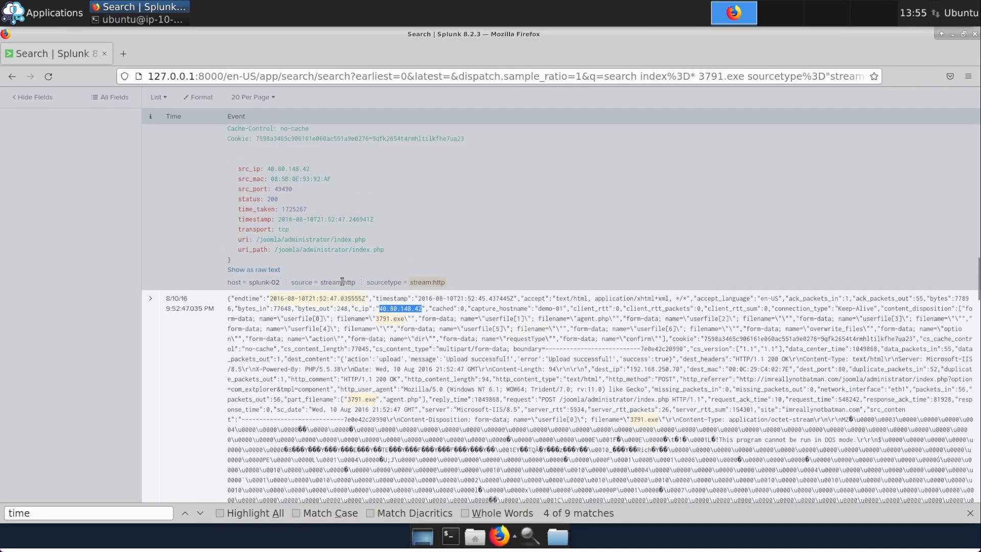
{"action": "scroll", "coordinate": [447, 263], "scroll_direction": "up", "scroll_amount": 5}
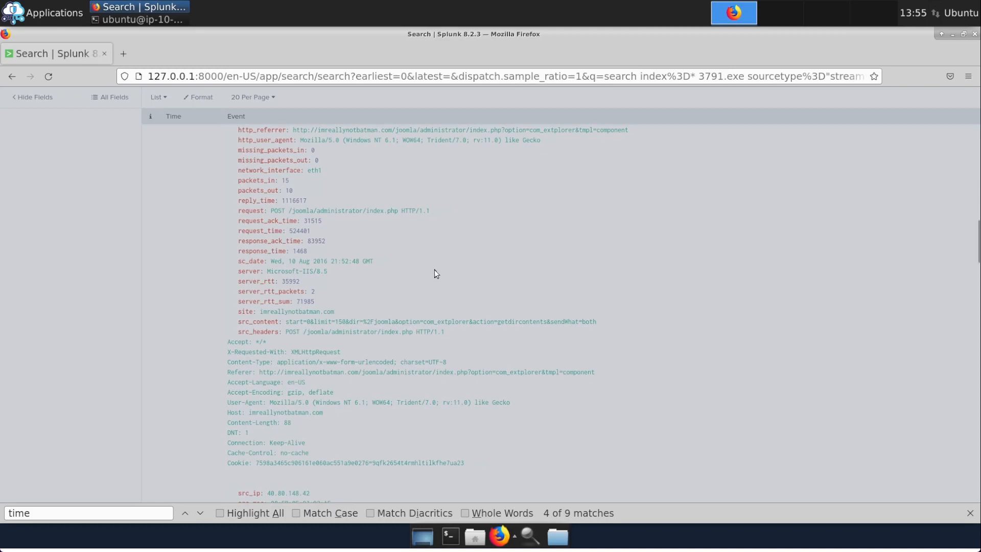
{"action": "scroll", "coordinate": [434, 271], "scroll_direction": "up", "scroll_amount": 1}
{"action": "scroll", "coordinate": [391, 285], "scroll_direction": "up", "scroll_amount": 1}
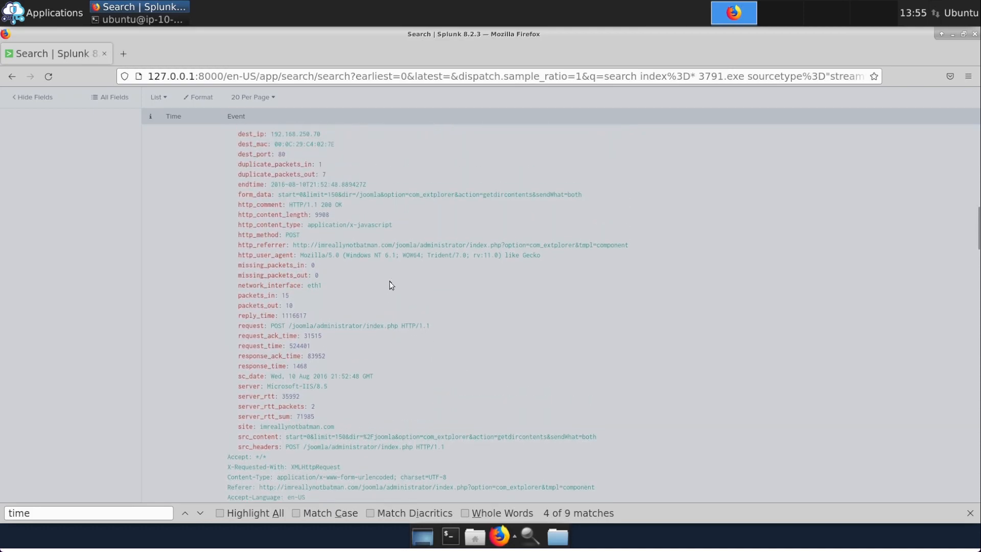
{"action": "scroll", "coordinate": [390, 285], "scroll_direction": "up", "scroll_amount": 4}
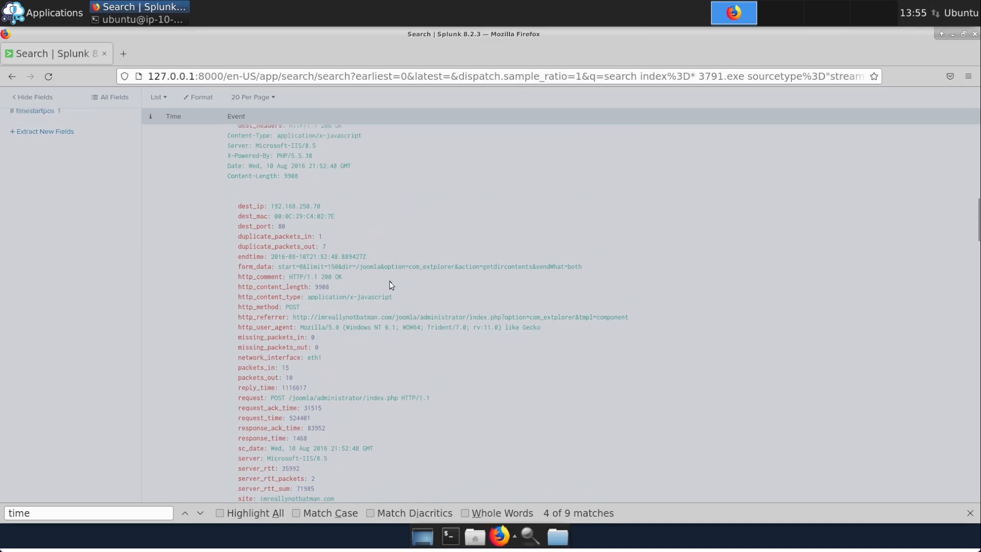
{"action": "scroll", "coordinate": [404, 293], "scroll_direction": "down", "scroll_amount": 10}
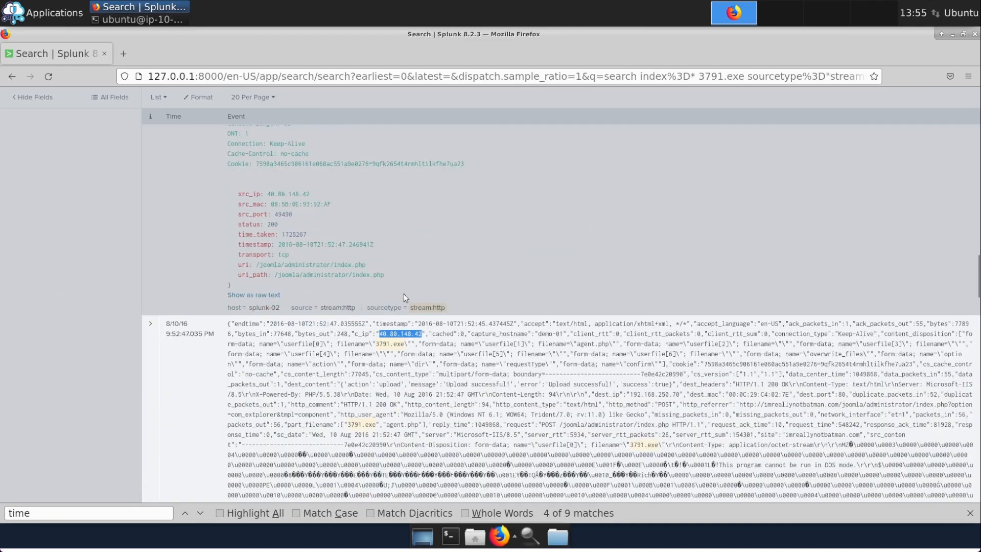
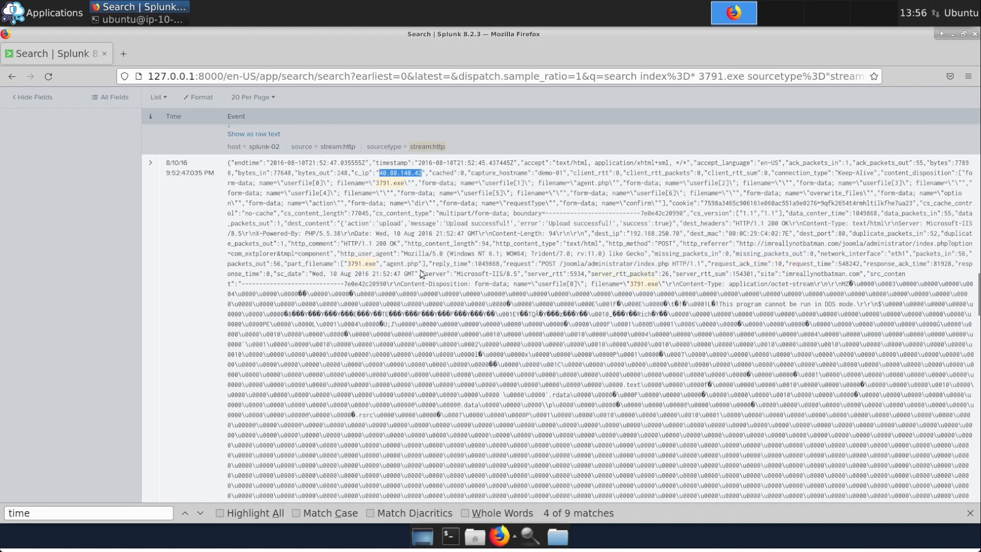
Review the extracted fields of the 3791.exe search results and inspect the values of dest_port
{"action": "scroll", "coordinate": [199, 226], "scroll_direction": "up", "scroll_amount": 15}
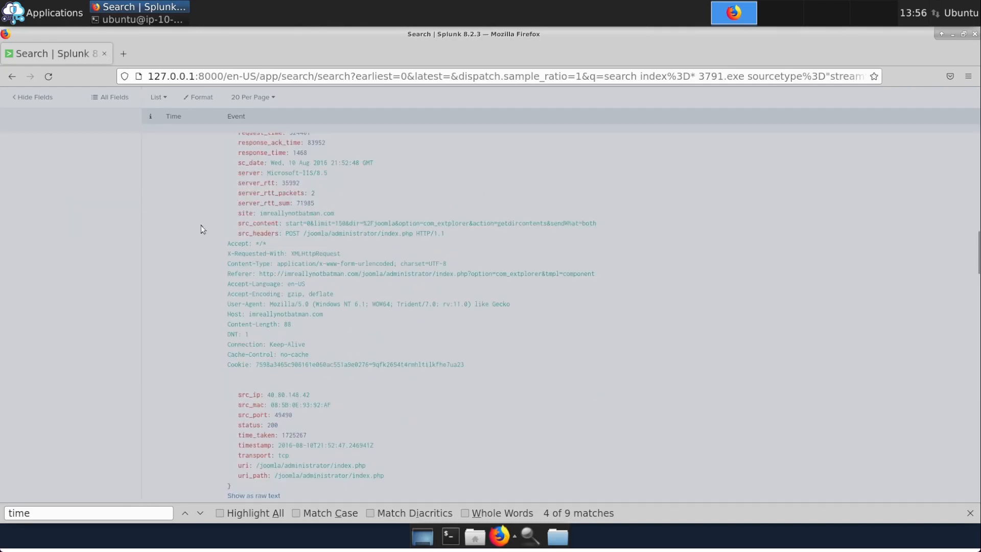
{"action": "scroll", "coordinate": [153, 231], "scroll_direction": "up", "scroll_amount": 5}
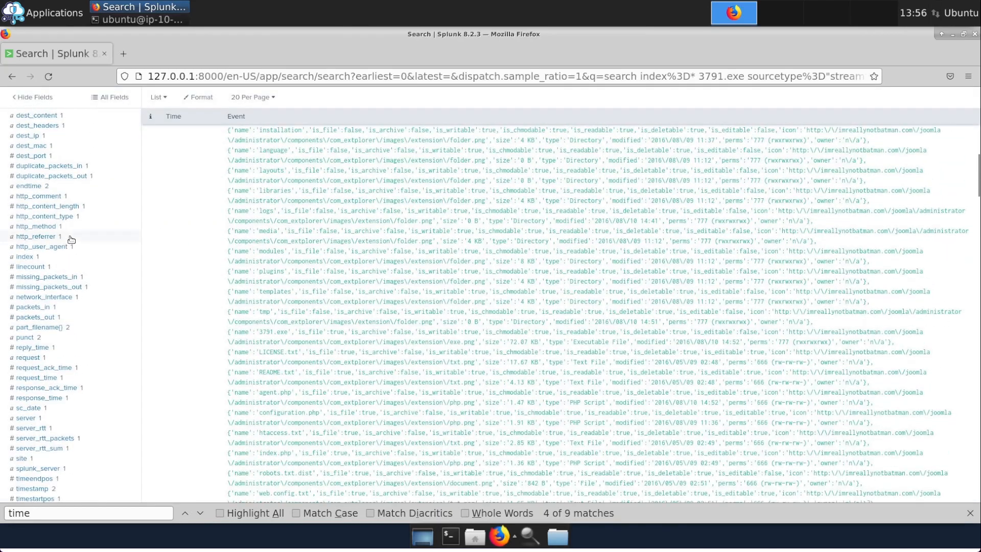
{"action": "scroll", "coordinate": [49, 325], "scroll_direction": "up", "scroll_amount": 4}
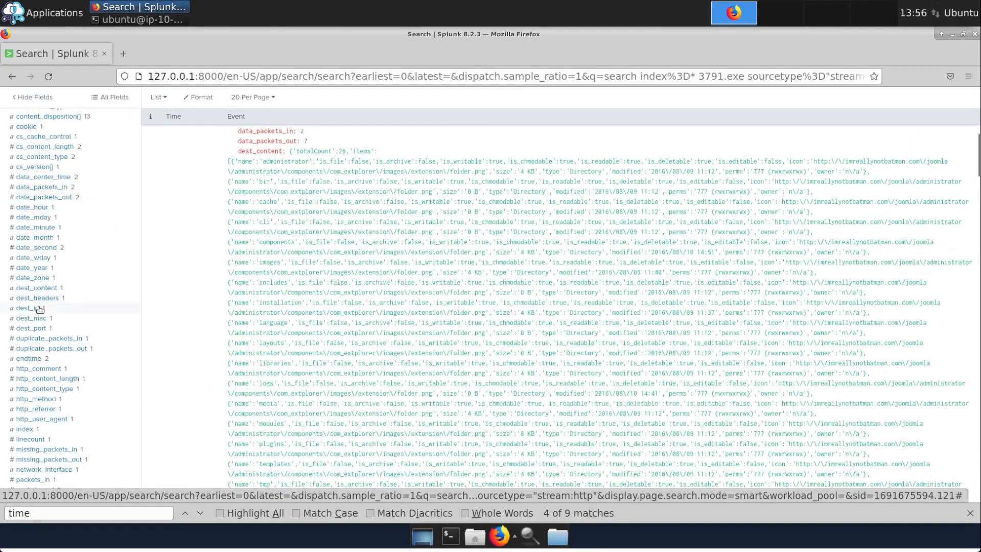
{"action": "scroll", "coordinate": [37, 236], "scroll_direction": "up", "scroll_amount": 1}
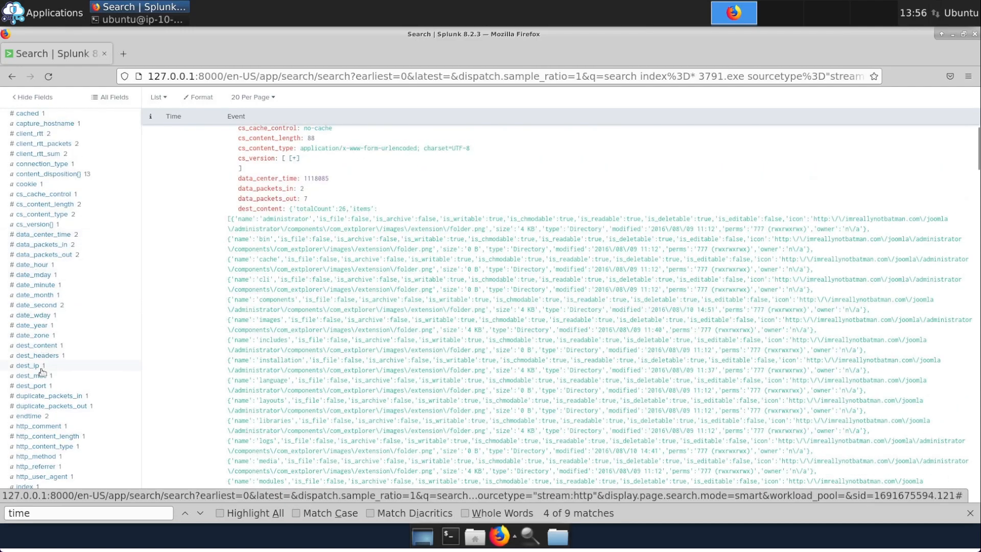
{"action": "left_click", "coordinate": [37, 387]}
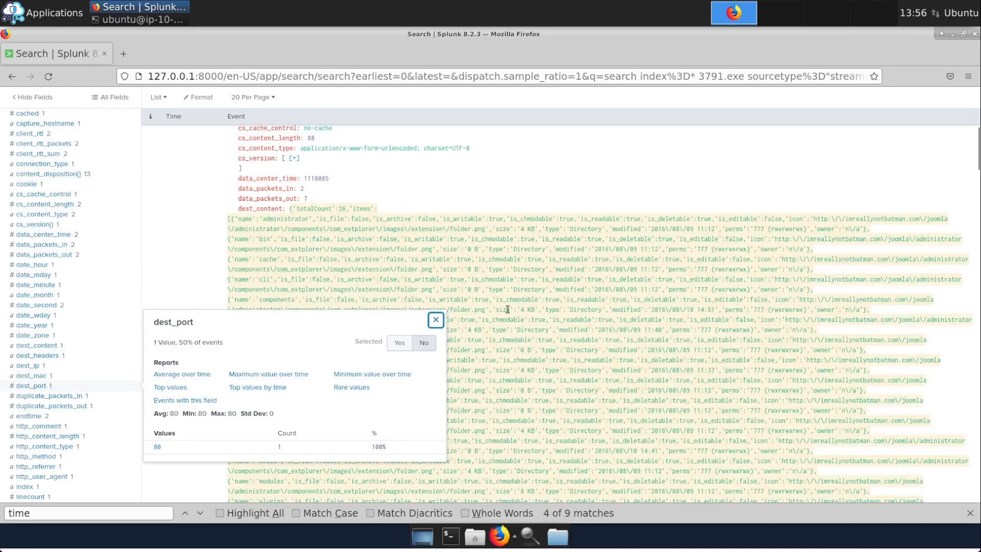
{"action": "left_click", "coordinate": [436, 321]}
Go back over the raw upload event and reread which time value and format Question 10 requires
{"action": "scroll", "coordinate": [433, 302], "scroll_direction": "down", "scroll_amount": 6}
{"action": "scroll", "coordinate": [433, 295], "scroll_direction": "down", "scroll_amount": 15}
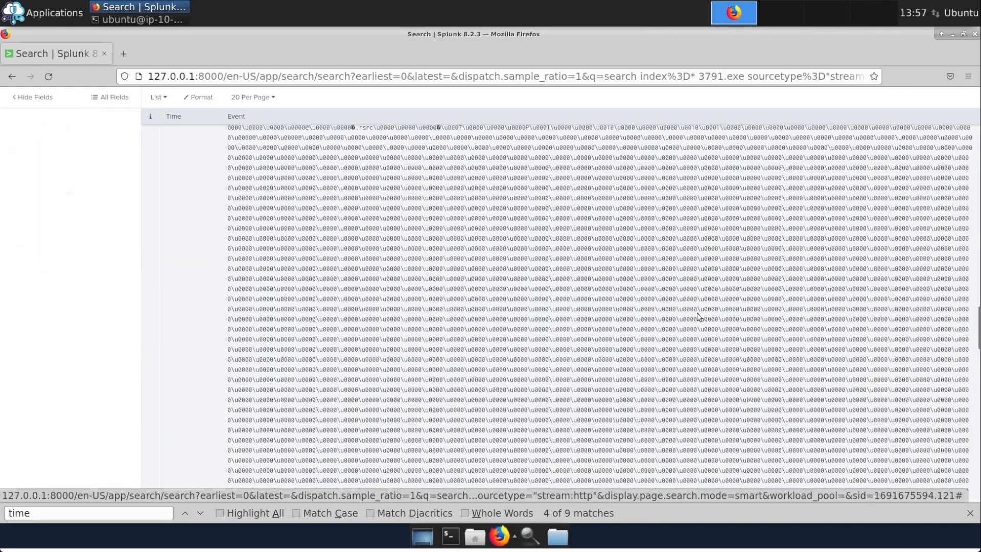
{"action": "scroll", "coordinate": [526, 320], "scroll_direction": "up", "scroll_amount": 5}
{"action": "scroll", "coordinate": [526, 321], "scroll_direction": "up", "scroll_amount": 5}
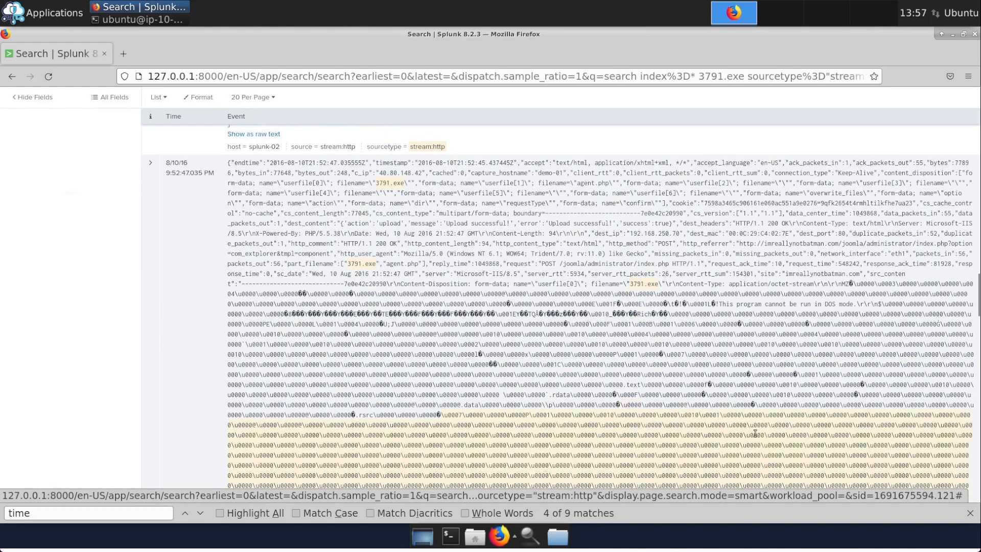
{"action": "left_click", "coordinate": [879, 1]}
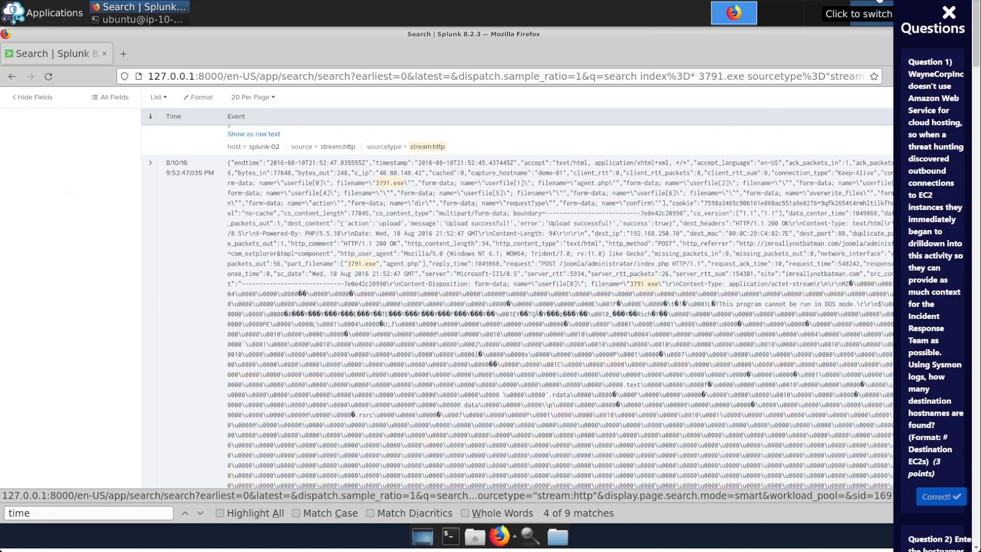
{"action": "scroll", "coordinate": [893, 336], "scroll_direction": "down", "scroll_amount": 15}
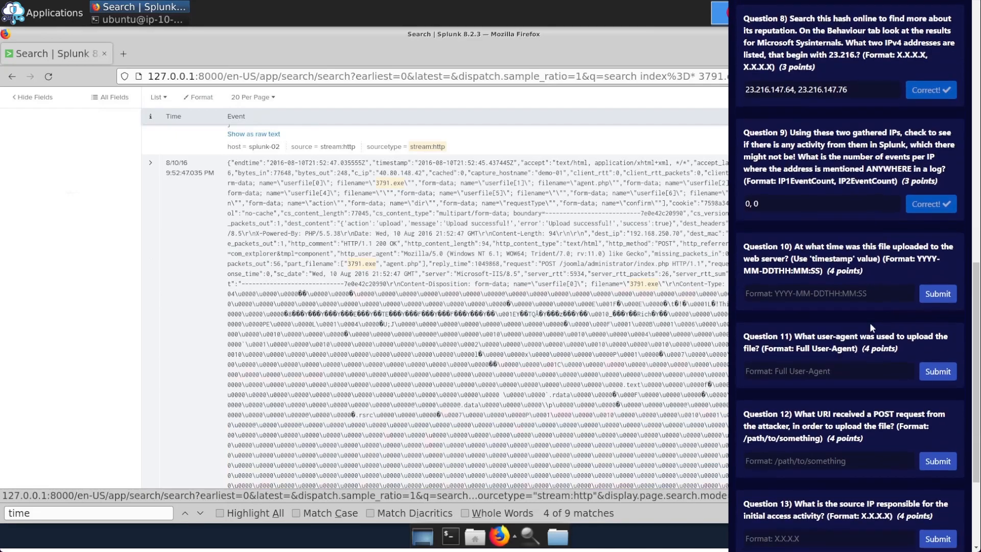
{"action": "left_click_drag", "start_coordinate": [813, 260], "coordinate": [852, 262]}
{"action": "left_click", "coordinate": [905, 4]}
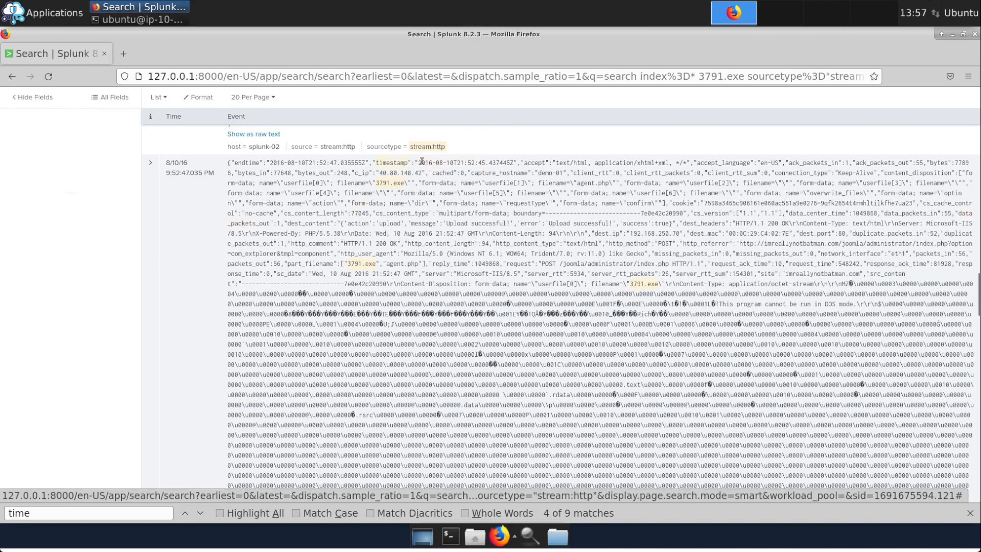
Copy the raw upload event's timestamp and submit it without fractional seconds as 2016-08-10T21:52:45 for Question 10
{"action": "left_click_drag", "start_coordinate": [419, 163], "coordinate": [514, 162]}
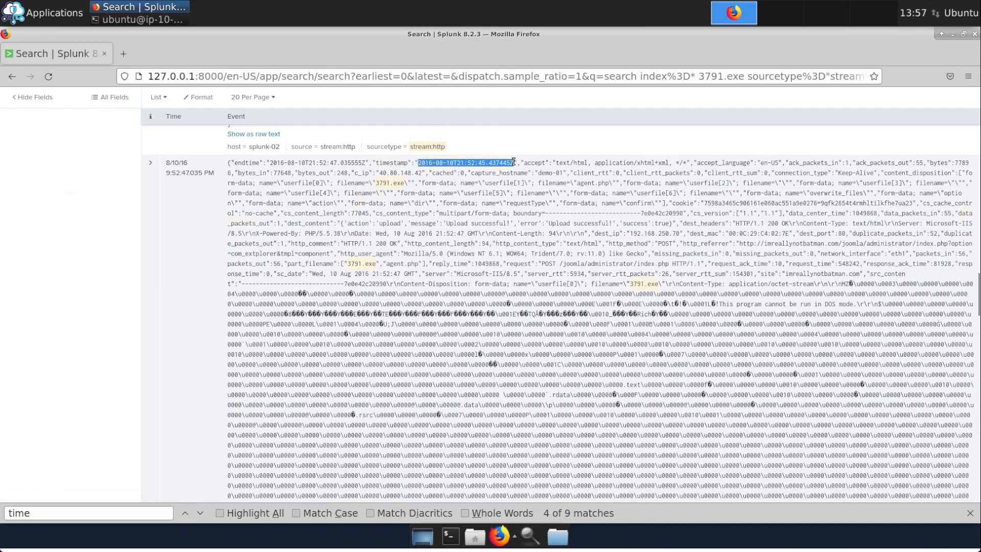
{"action": "right_click", "coordinate": [503, 164]}
{"action": "left_click", "coordinate": [521, 173]}
{"action": "left_click", "coordinate": [881, 4]}
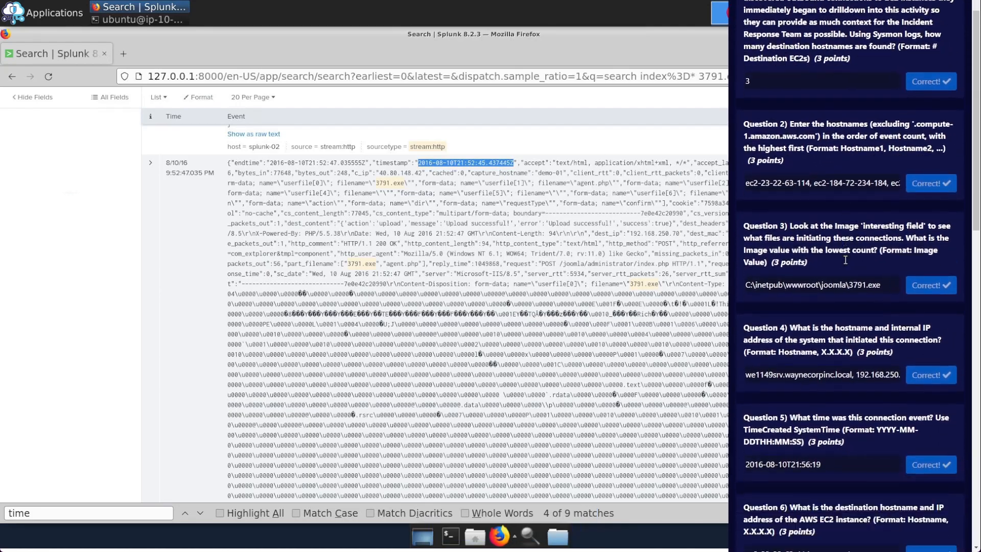
{"action": "scroll", "coordinate": [845, 261], "scroll_direction": "down", "scroll_amount": 10}
{"action": "left_click", "coordinate": [863, 131]}
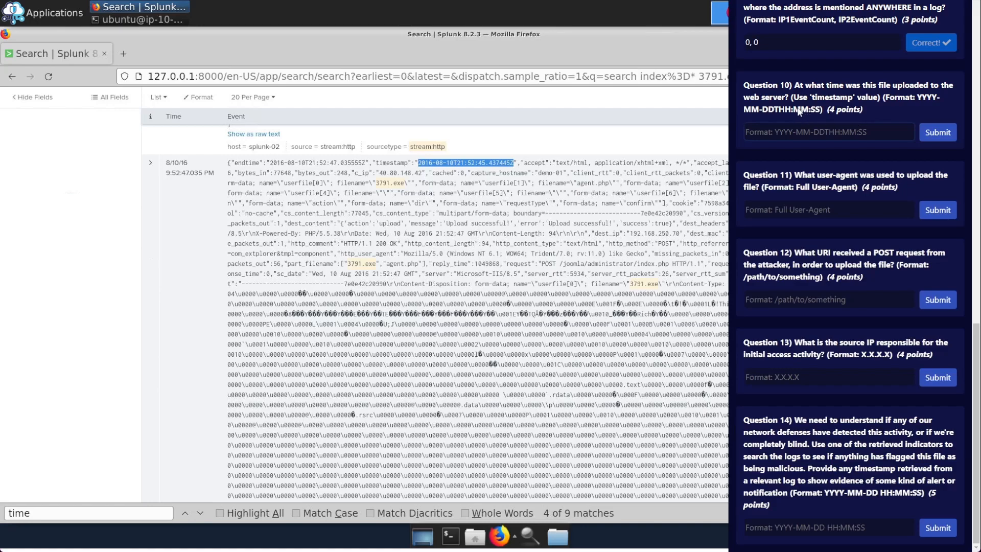
{"action": "key", "text": "ctrl+v"}
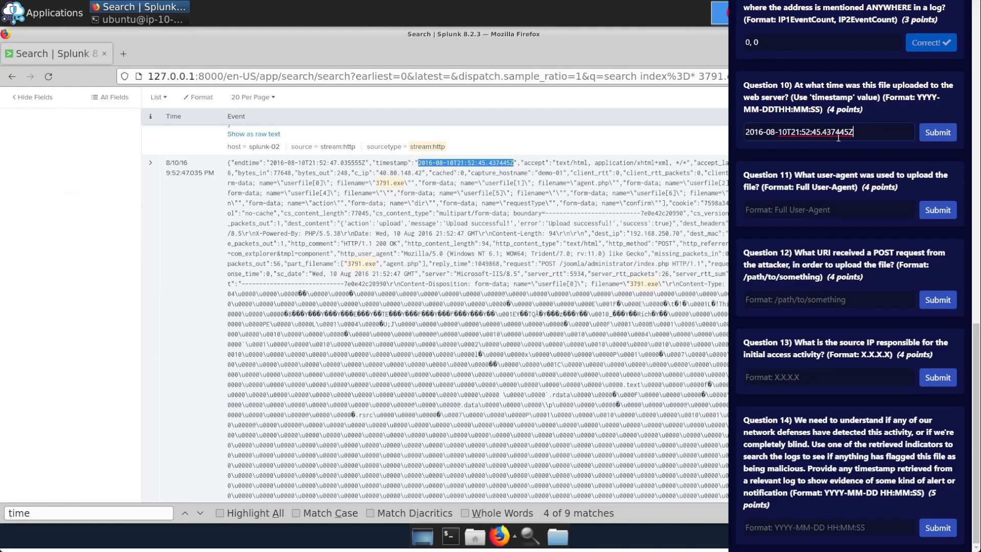
{"action": "left_click_drag", "start_coordinate": [821, 133], "coordinate": [852, 135]}
{"action": "key", "text": "BackSpace"}
{"action": "left_click", "coordinate": [926, 133]}
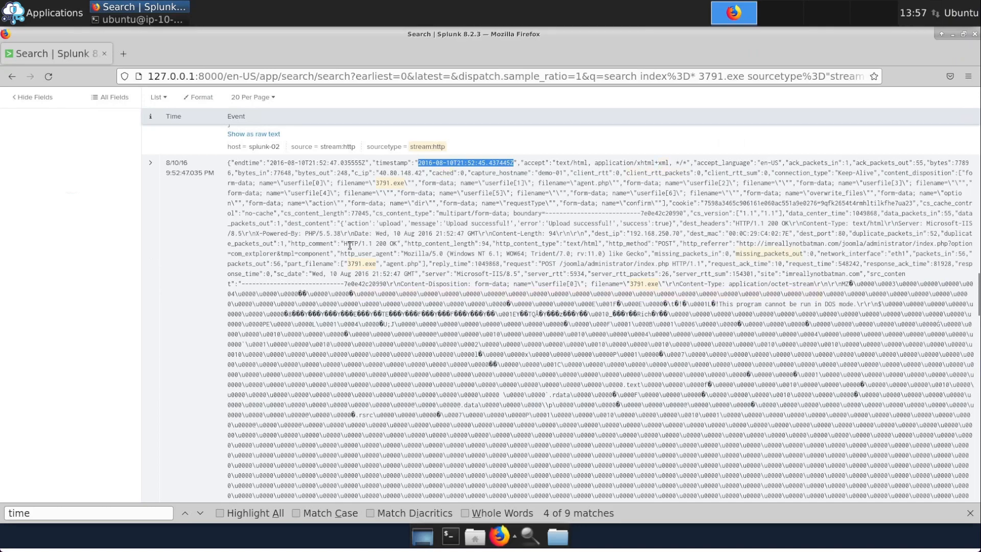
Find the http_user_agent field among the interesting fields and show its values
{"action": "scroll", "coordinate": [229, 225], "scroll_direction": "up", "scroll_amount": 10}
{"action": "scroll", "coordinate": [149, 252], "scroll_direction": "up", "scroll_amount": 10}
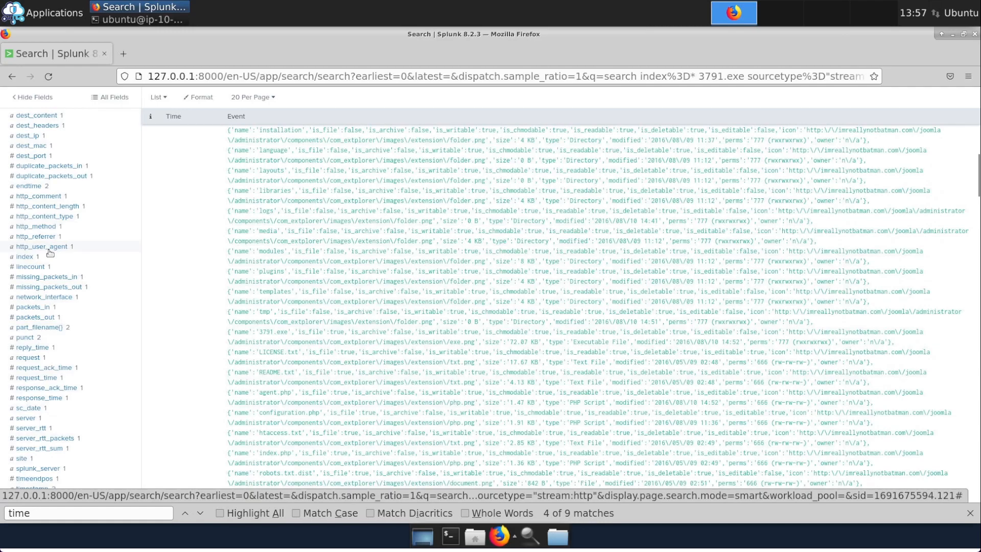
{"action": "scroll", "coordinate": [50, 253], "scroll_direction": "down", "scroll_amount": 3}
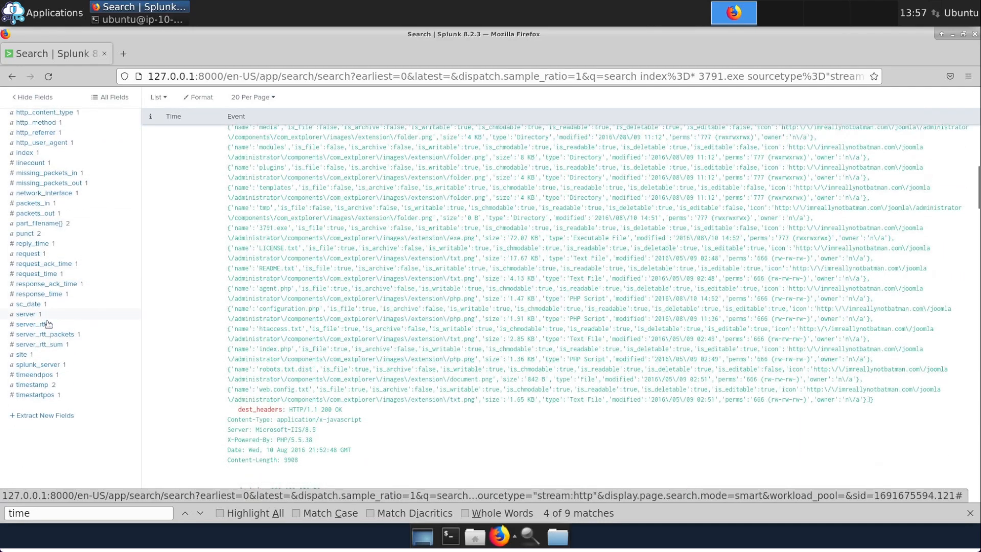
{"action": "scroll", "coordinate": [47, 324], "scroll_direction": "up", "scroll_amount": 8}
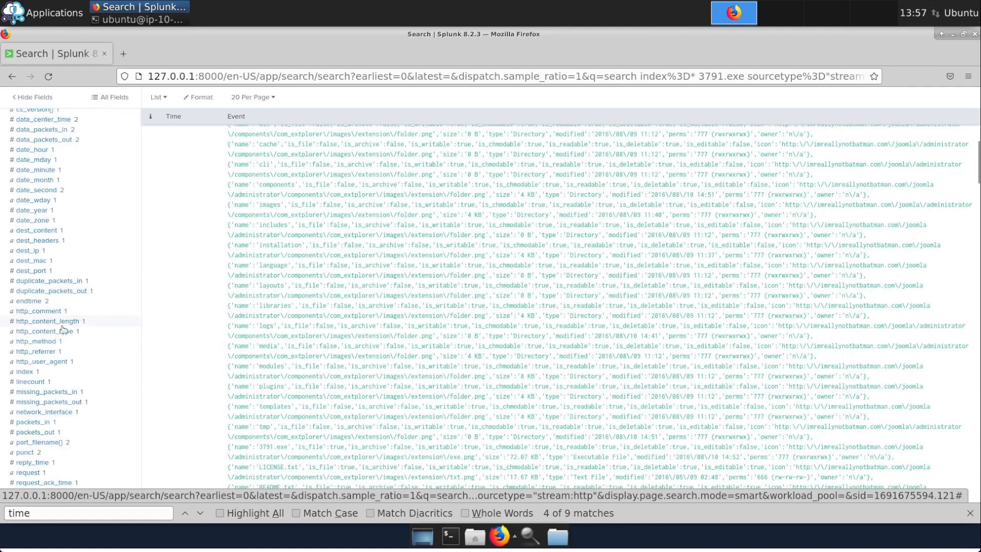
{"action": "left_click", "coordinate": [45, 362]}
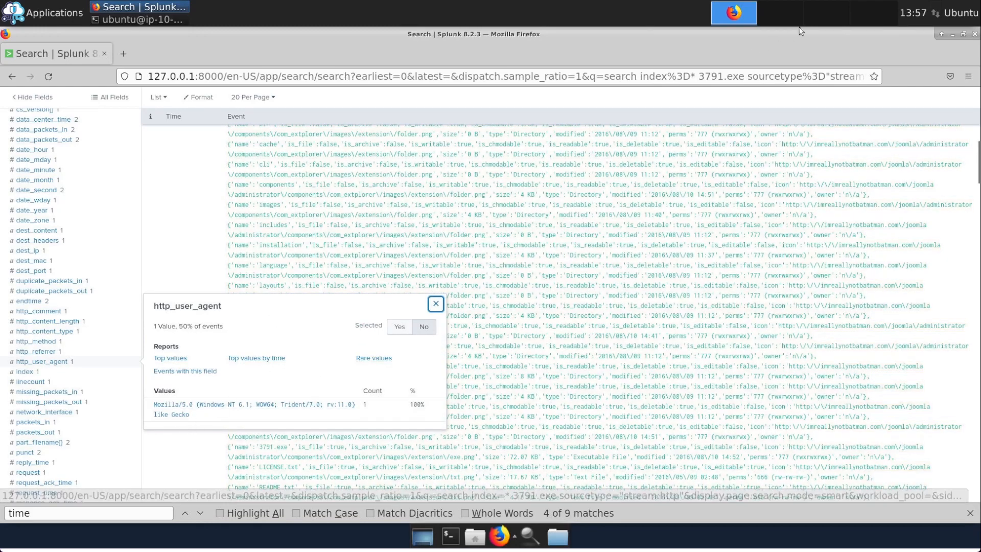
Copy the user agent "Mozilla/5.0 (Windows NT 6.1; WOW64; Trident/7.0; rv:11.0) like Gecko" and submit it for Question 11
{"action": "left_click", "coordinate": [828, 12]}
{"action": "scroll", "coordinate": [851, 285], "scroll_direction": "down", "scroll_amount": 10}
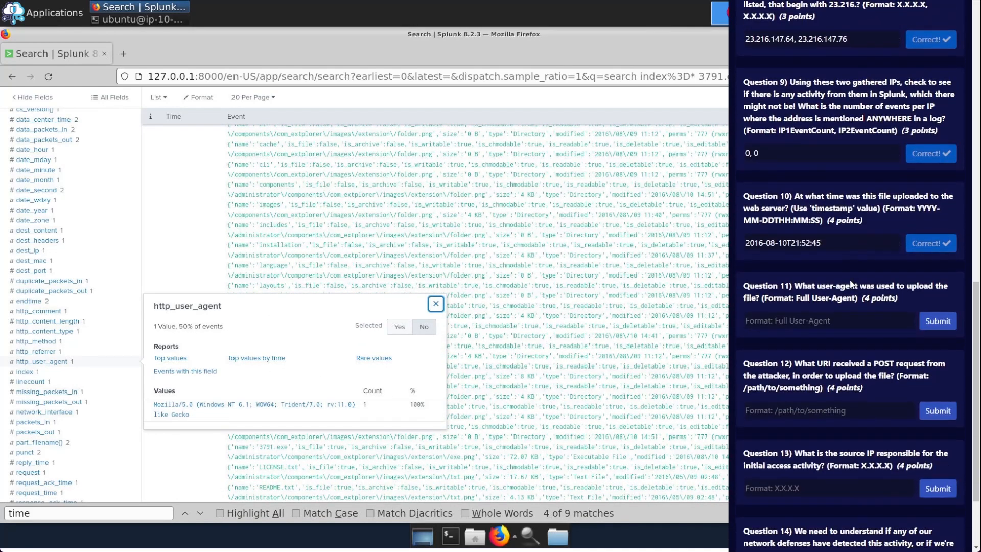
{"action": "scroll", "coordinate": [851, 285], "scroll_direction": "down", "scroll_amount": 2}
{"action": "left_click_drag", "start_coordinate": [198, 416], "coordinate": [154, 405]}
{"action": "right_click", "coordinate": [153, 405]}
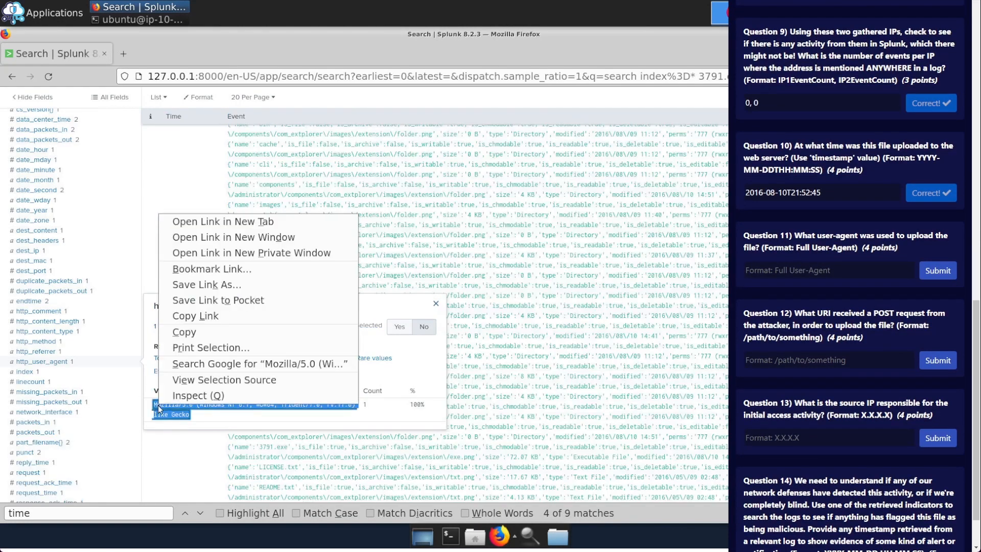
{"action": "left_click", "coordinate": [194, 330]}
{"action": "left_click", "coordinate": [812, 270]}
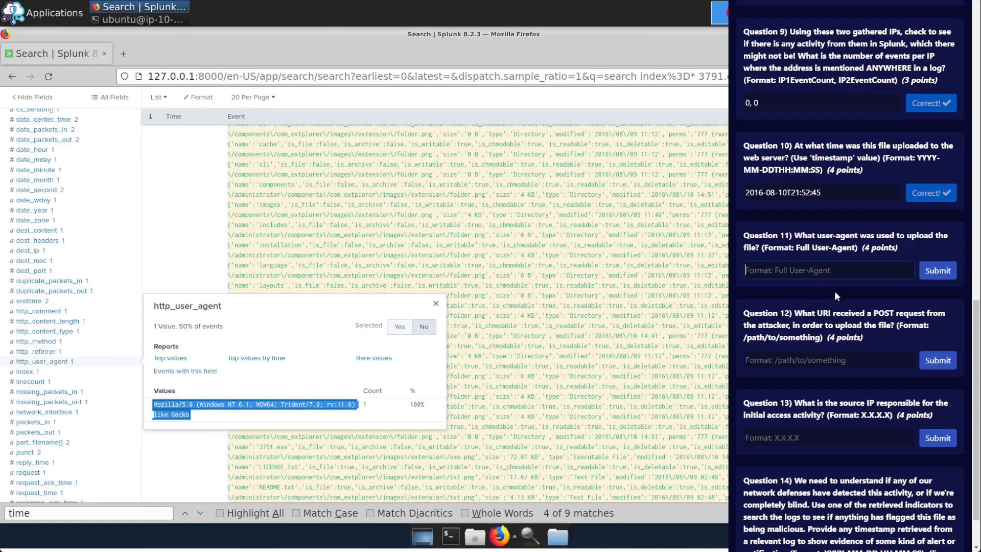
{"action": "key", "text": "ctrl+v"}
{"action": "key", "text": "Return"}
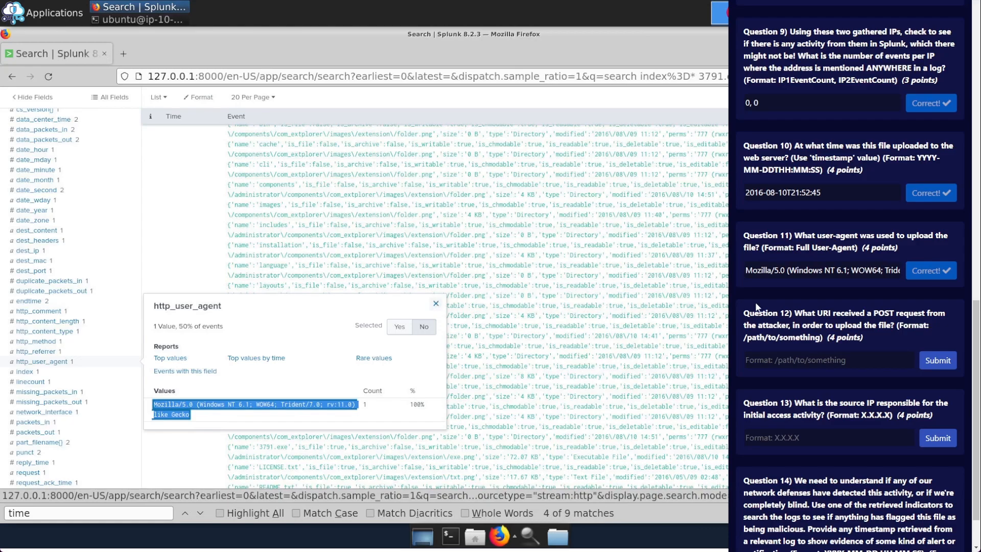
Close the http_user_agent values and look through the interesting fields for the URI that Question 12 asks about
{"action": "double_click", "coordinate": [823, 314]}
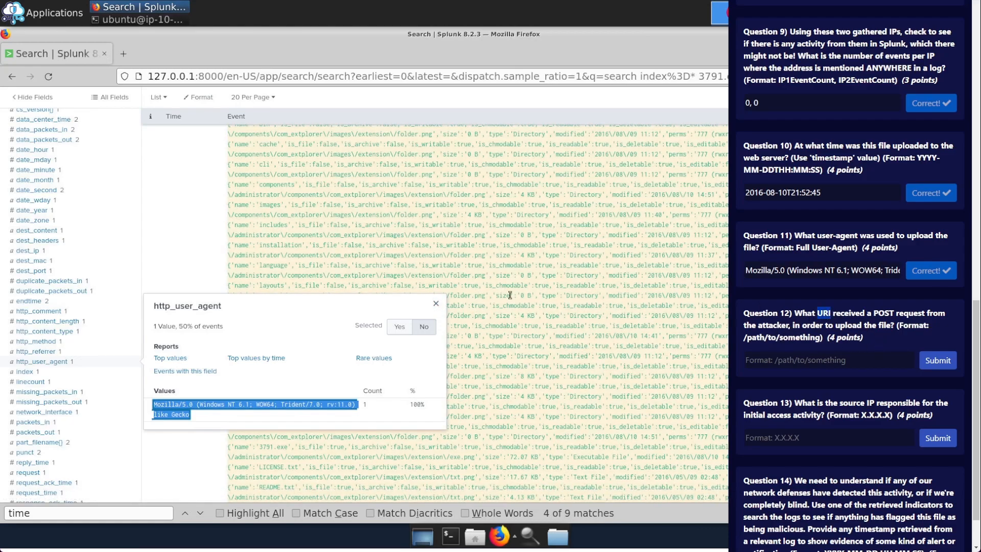
{"action": "left_click", "coordinate": [436, 305]}
{"action": "scroll", "coordinate": [74, 347], "scroll_direction": "down", "scroll_amount": 5}
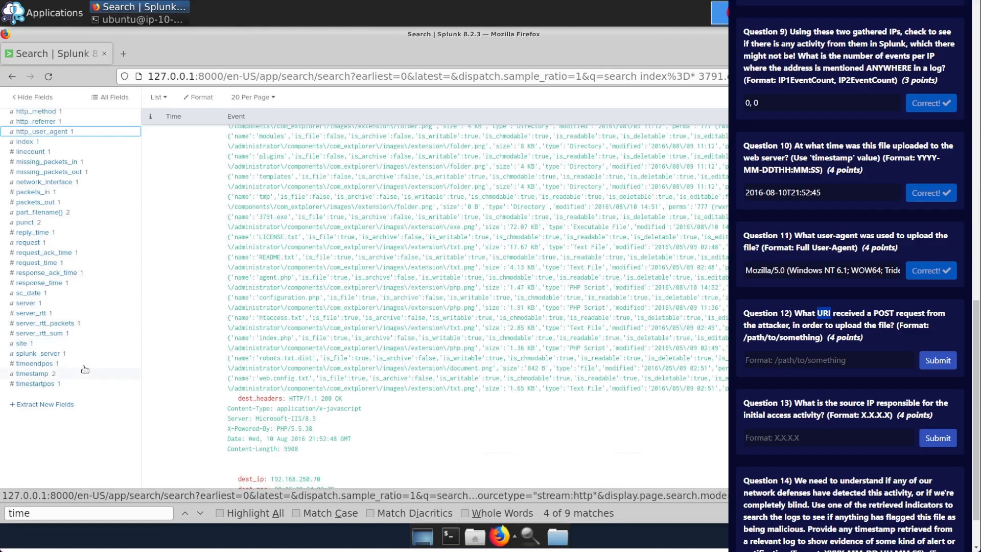
{"action": "scroll", "coordinate": [84, 360], "scroll_direction": "up", "scroll_amount": 4}
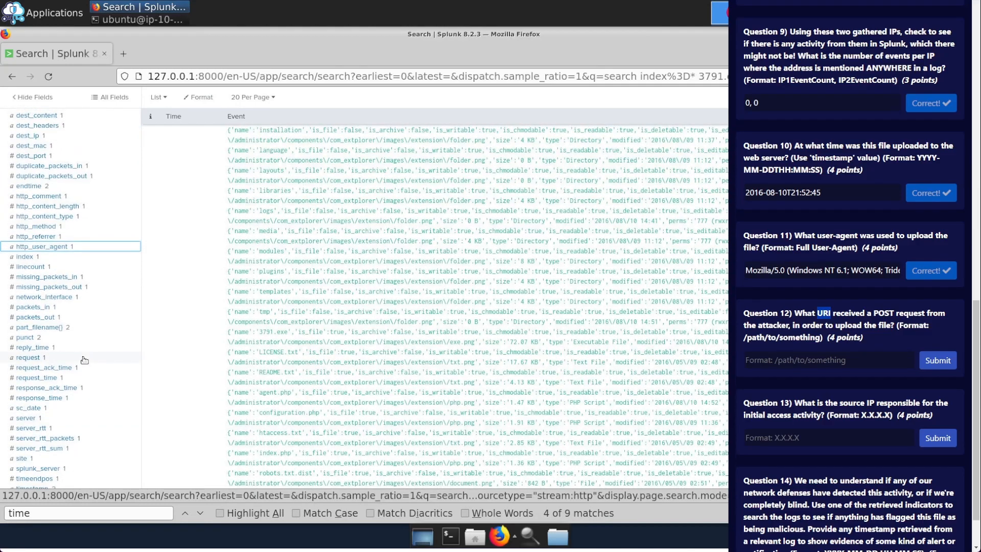
{"action": "scroll", "coordinate": [85, 360], "scroll_direction": "up", "scroll_amount": 4}
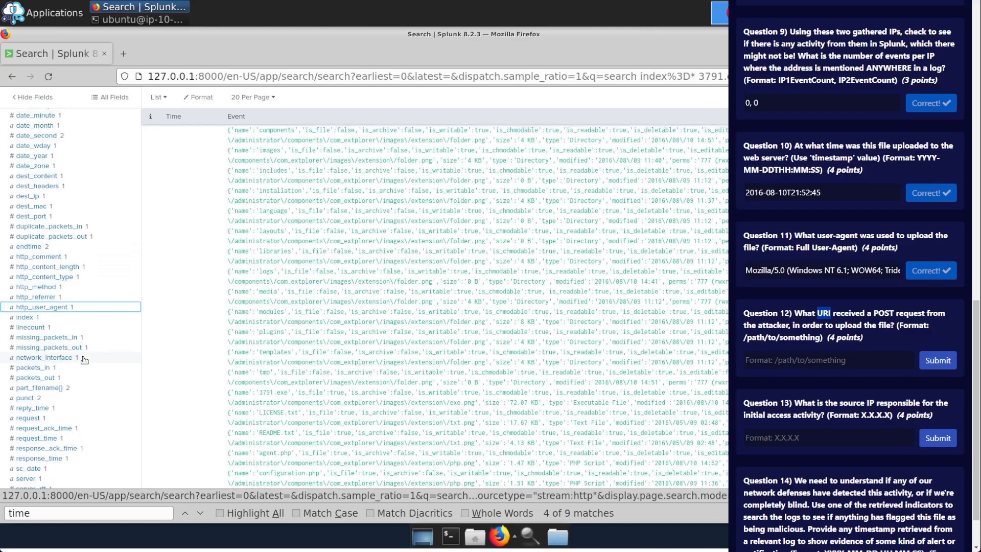
{"action": "scroll", "coordinate": [84, 360], "scroll_direction": "up", "scroll_amount": 4}
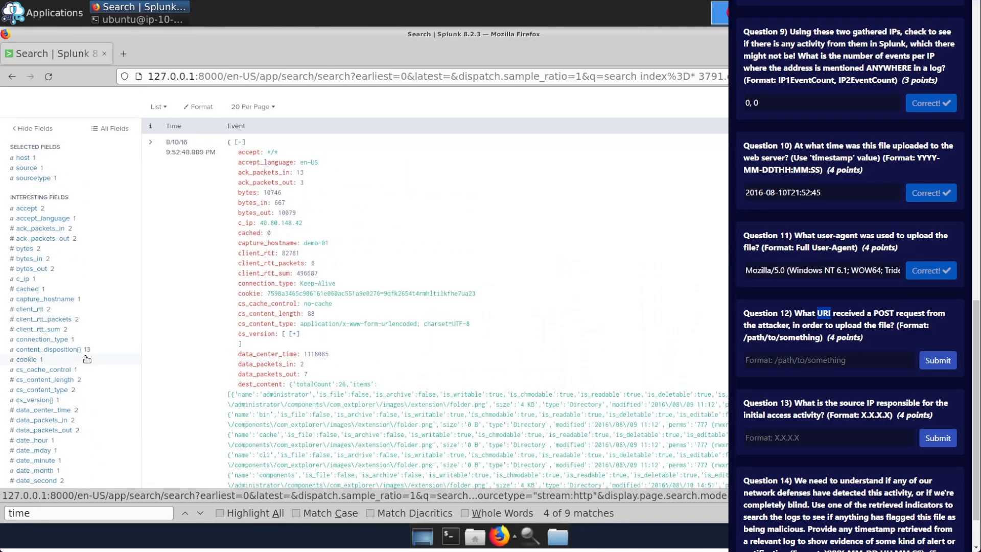
{"action": "scroll", "coordinate": [89, 359], "scroll_direction": "up", "scroll_amount": 2}
{"action": "scroll", "coordinate": [89, 358], "scroll_direction": "up", "scroll_amount": 2}
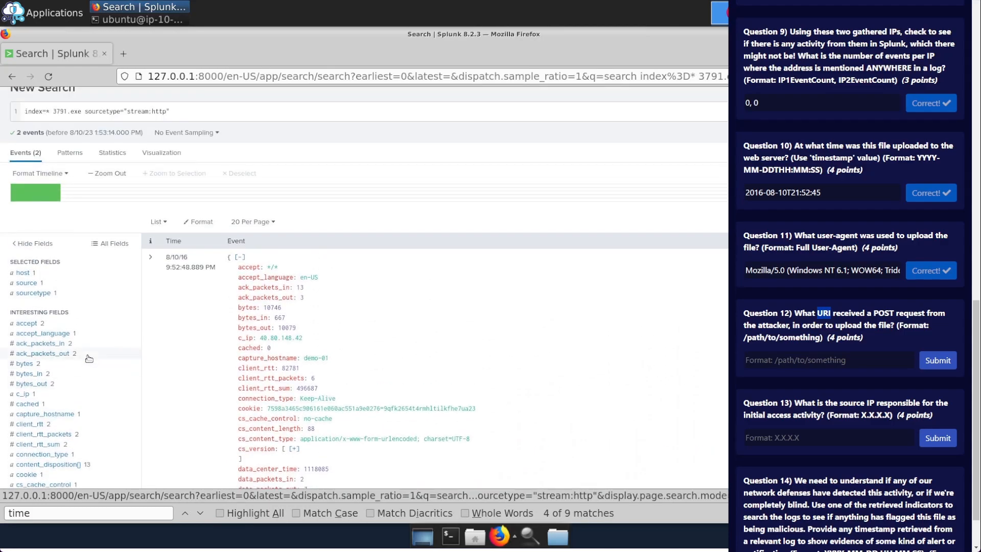
{"action": "scroll", "coordinate": [90, 359], "scroll_direction": "down", "scroll_amount": 2}
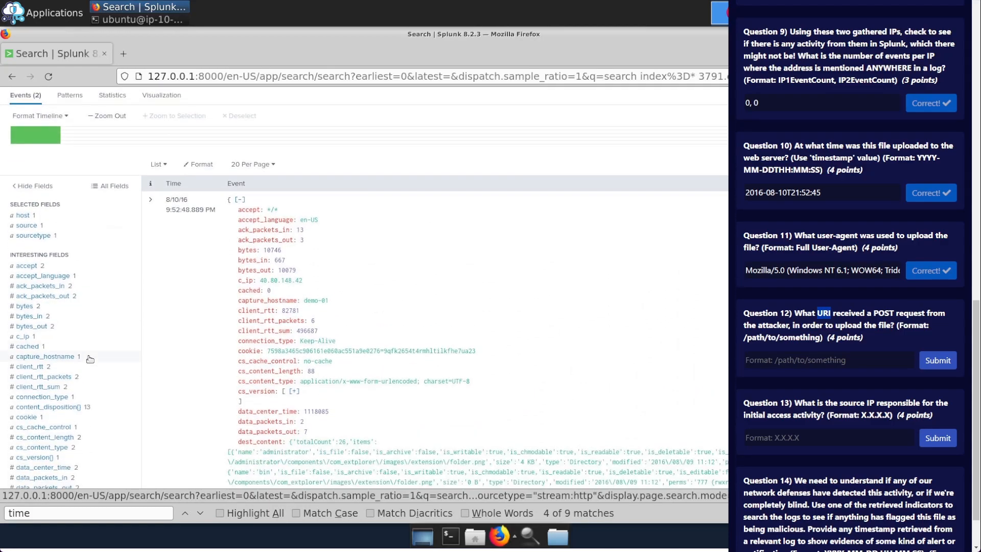
{"action": "scroll", "coordinate": [90, 359], "scroll_direction": "down", "scroll_amount": 2}
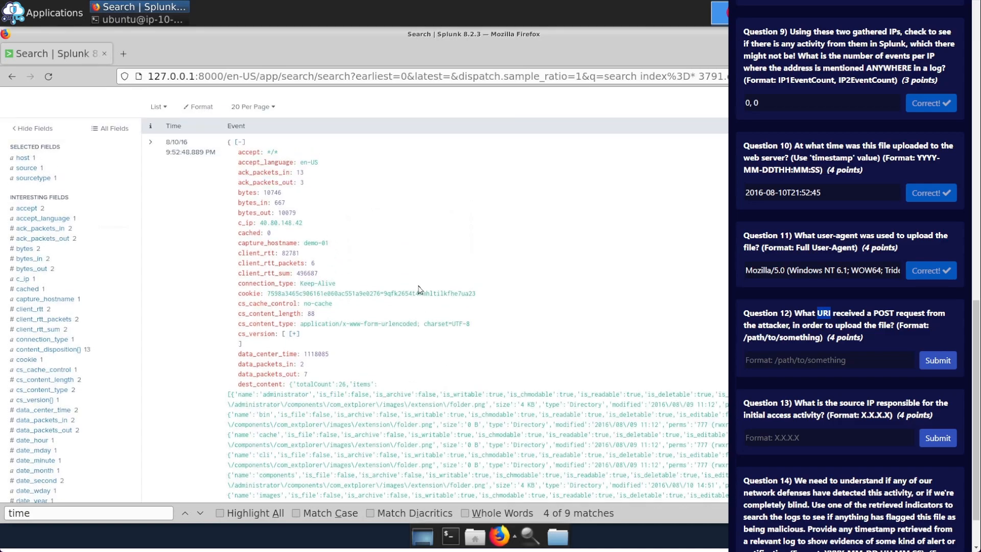
Copy the POST request path /joomla/administrator/index.php from the expanded event and submit it for Question 12
{"action": "scroll", "coordinate": [420, 289], "scroll_direction": "down", "scroll_amount": 20}
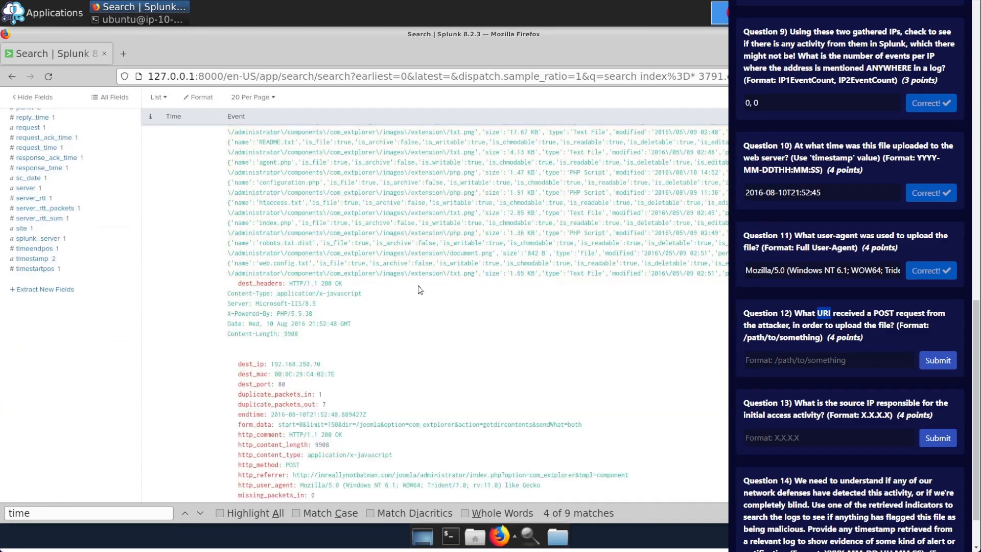
{"action": "scroll", "coordinate": [419, 290], "scroll_direction": "down", "scroll_amount": 2}
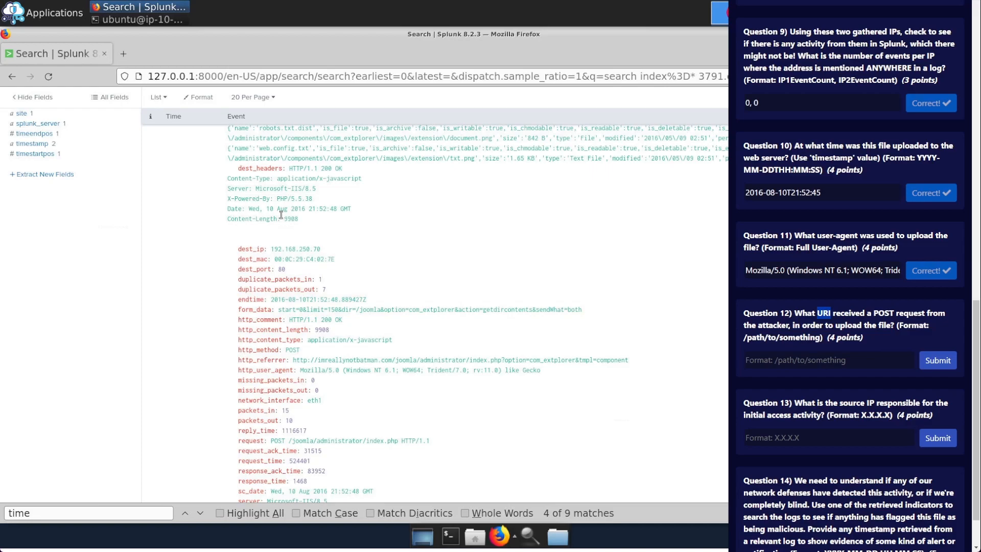
{"action": "scroll", "coordinate": [294, 323], "scroll_direction": "down", "scroll_amount": 4}
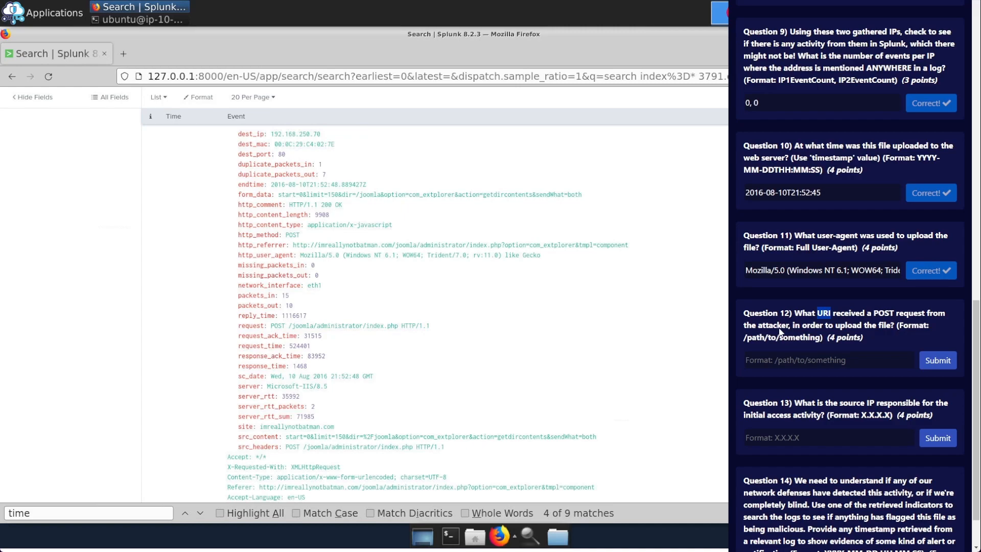
{"action": "left_click_drag", "start_coordinate": [290, 326], "coordinate": [393, 326]}
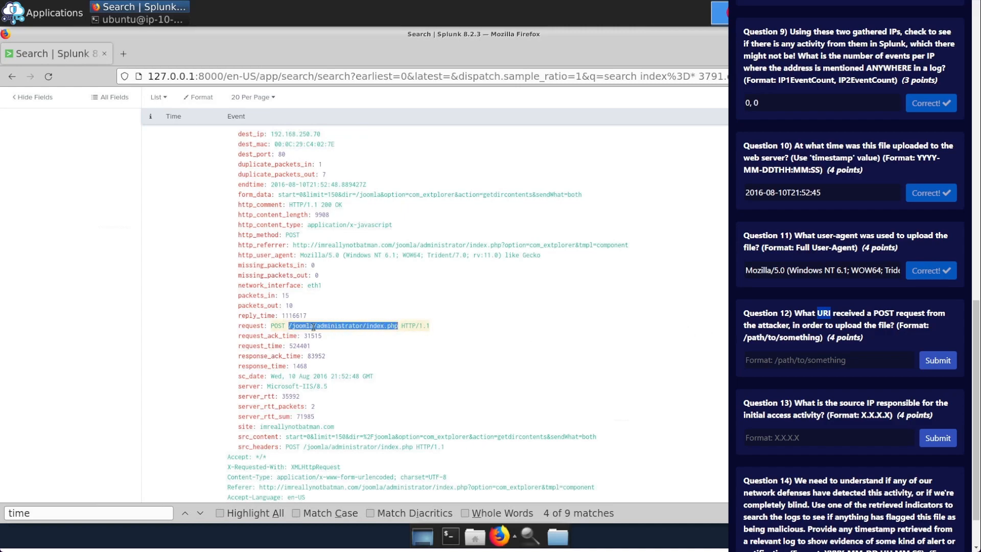
{"action": "right_click", "coordinate": [363, 326]}
{"action": "left_click", "coordinate": [384, 335]}
{"action": "left_click", "coordinate": [833, 363]}
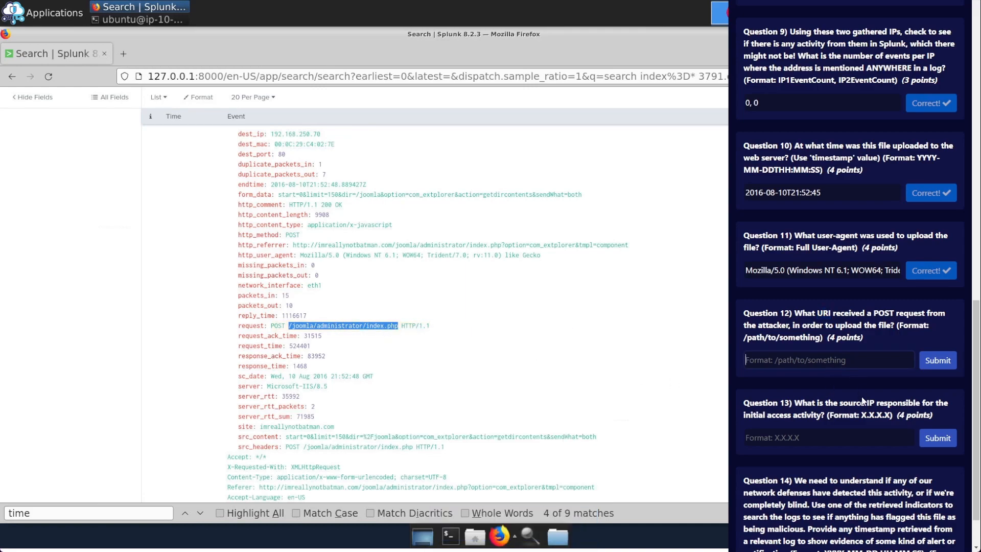
{"action": "key", "text": "ctrl+v"}
{"action": "left_click", "coordinate": [941, 362]}
Copy the client IP 40.80.148.42 from the raw 3791.exe upload event and submit it for Question 13
{"action": "scroll", "coordinate": [872, 352], "scroll_direction": "down", "scroll_amount": 1}
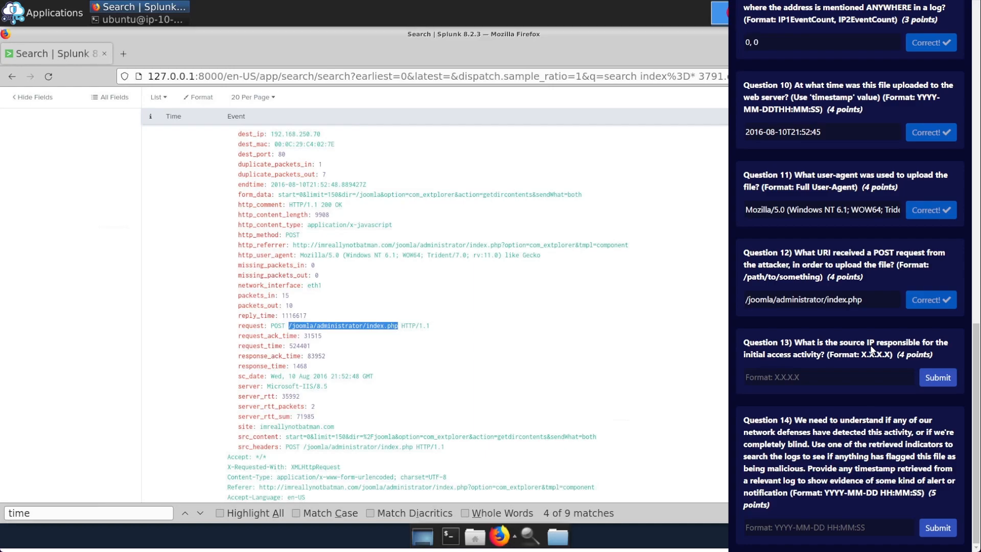
{"action": "scroll", "coordinate": [408, 358], "scroll_direction": "down", "scroll_amount": 2}
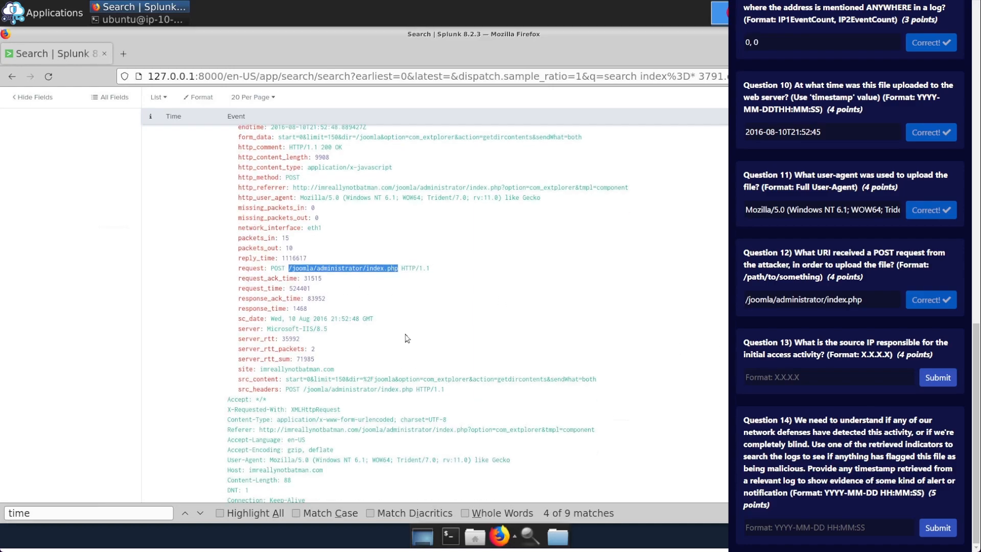
{"action": "scroll", "coordinate": [407, 338], "scroll_direction": "down", "scroll_amount": 12}
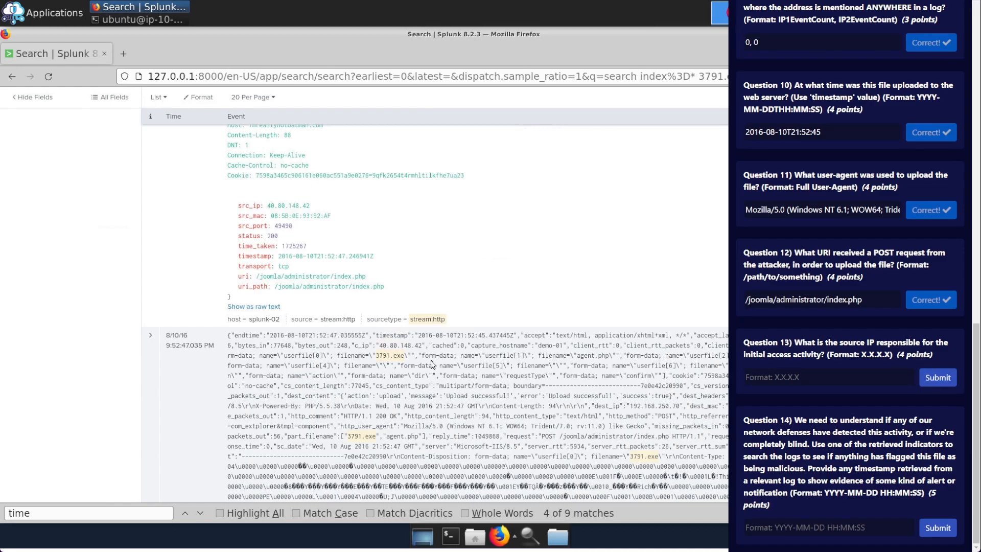
{"action": "left_click_drag", "start_coordinate": [380, 347], "coordinate": [423, 346]}
{"action": "right_click", "coordinate": [418, 346]}
{"action": "left_click", "coordinate": [435, 352]}
{"action": "left_click", "coordinate": [812, 376]}
{"action": "key", "text": "ctrl+v"}
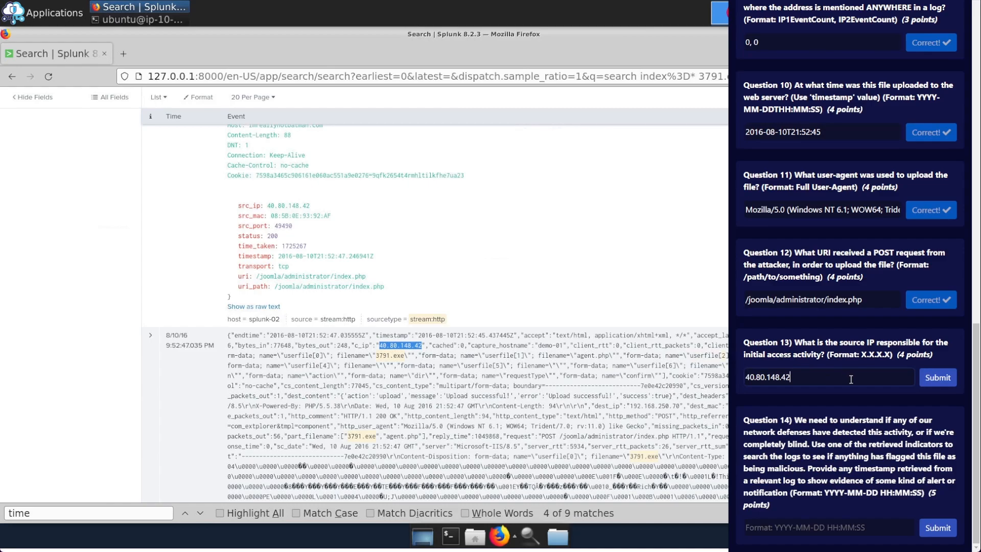
{"action": "left_click", "coordinate": [938, 377]}
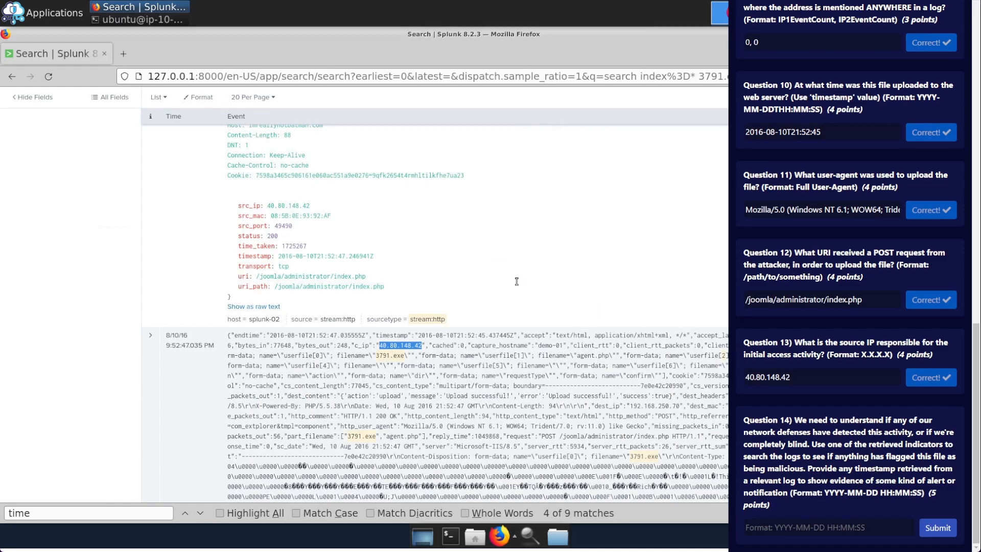
Rerun the 3791.exe search without the stream:http source type and narrow the results to sourcetype fortigate_utm
{"action": "scroll", "coordinate": [515, 282], "scroll_direction": "down", "scroll_amount": 10}
{"action": "left_click", "coordinate": [603, 74]}
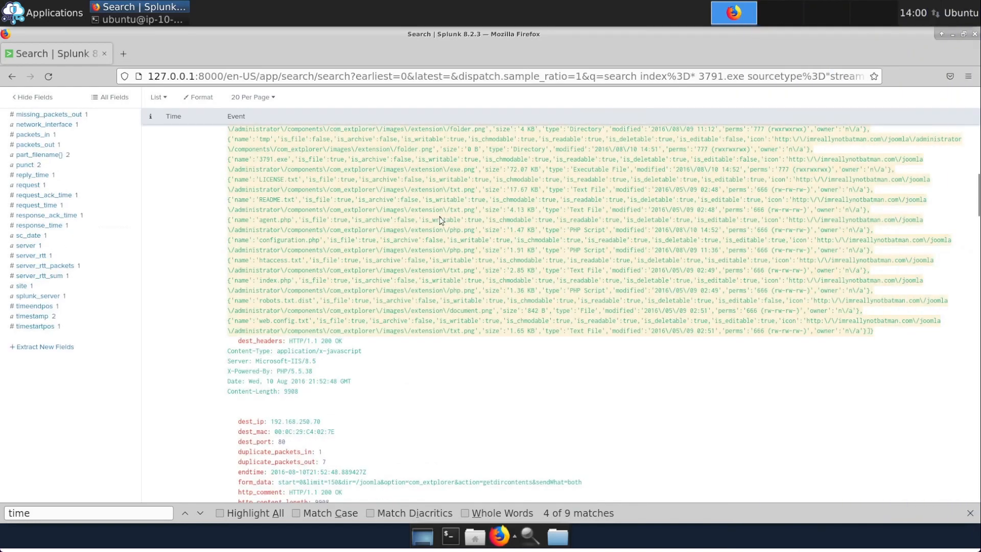
{"action": "scroll", "coordinate": [204, 194], "scroll_direction": "up", "scroll_amount": 15}
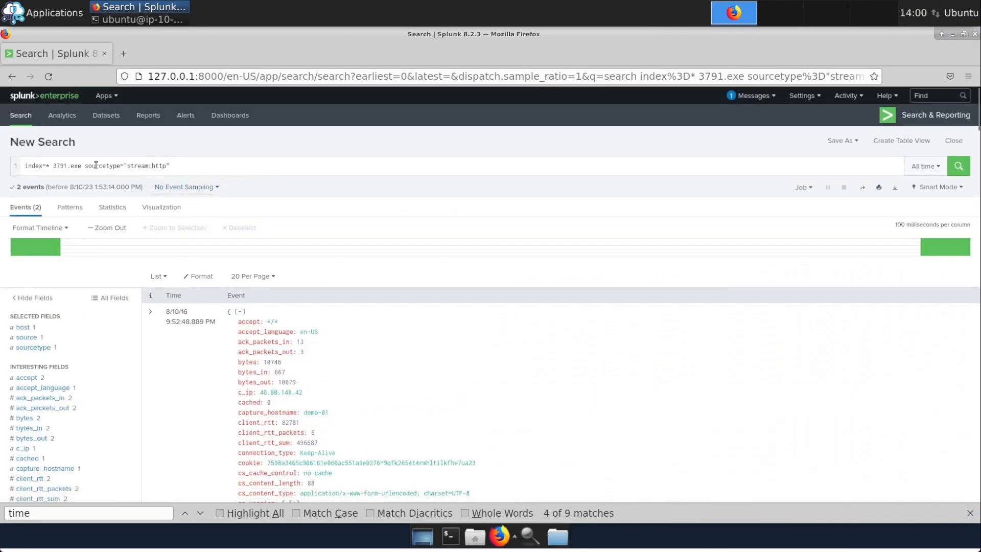
{"action": "left_click_drag", "start_coordinate": [88, 166], "coordinate": [217, 171]}
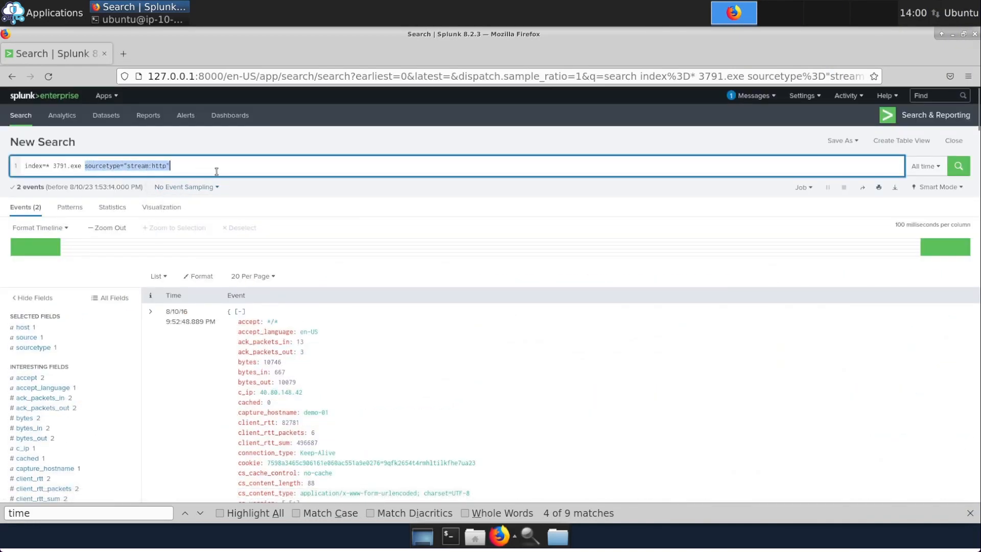
{"action": "key", "text": "BackSpace"}
{"action": "key", "text": "Return"}
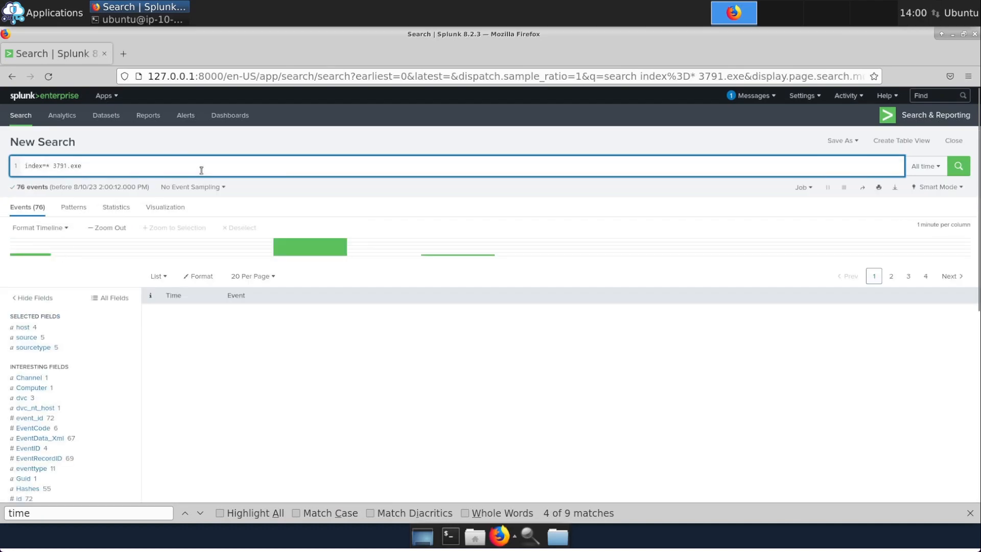
{"action": "left_click", "coordinate": [33, 347]}
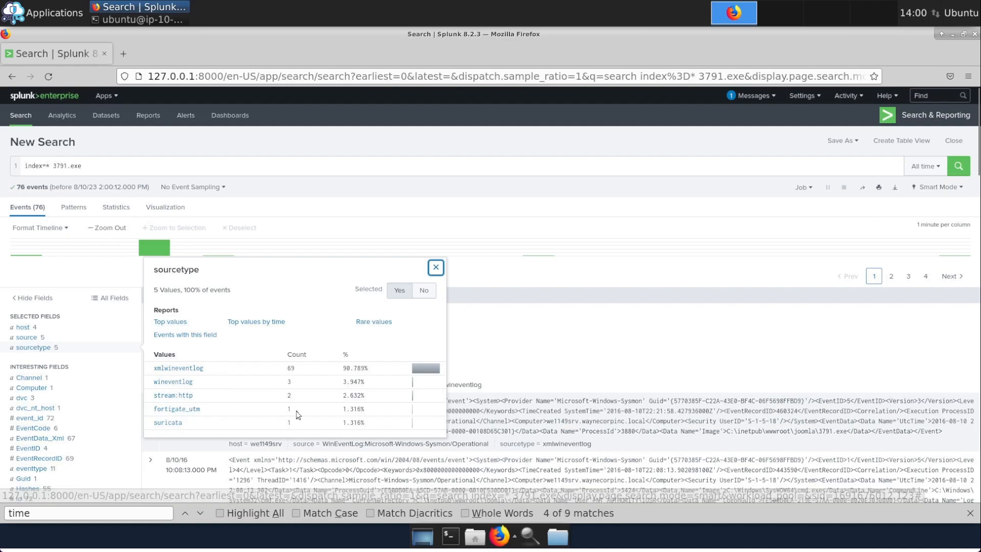
{"action": "left_click", "coordinate": [178, 410]}
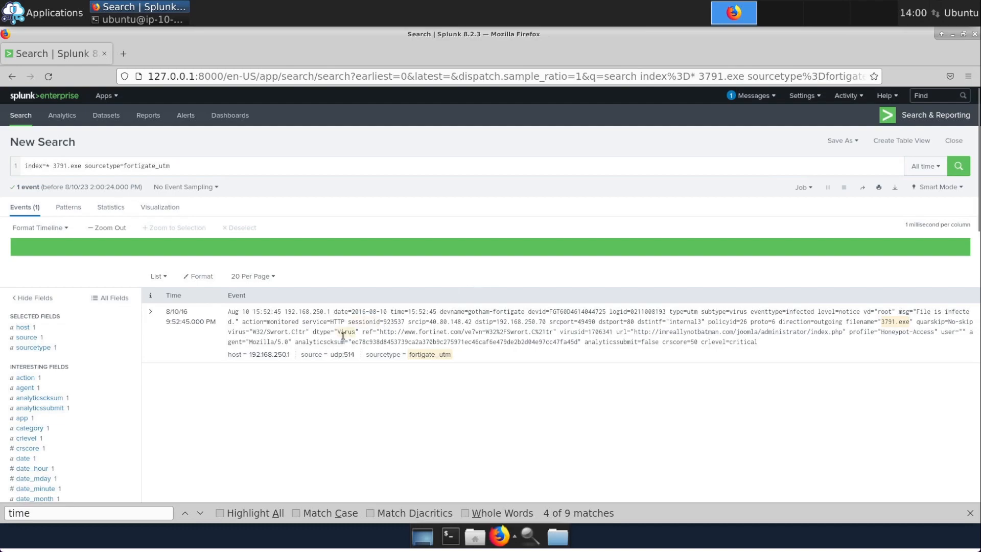
Reread Question 14 alongside the fortigate_utm alert event to check which timestamp and format it requires
{"action": "left_click", "coordinate": [883, 2]}
{"action": "scroll", "coordinate": [875, 230], "scroll_direction": "down", "scroll_amount": 15}
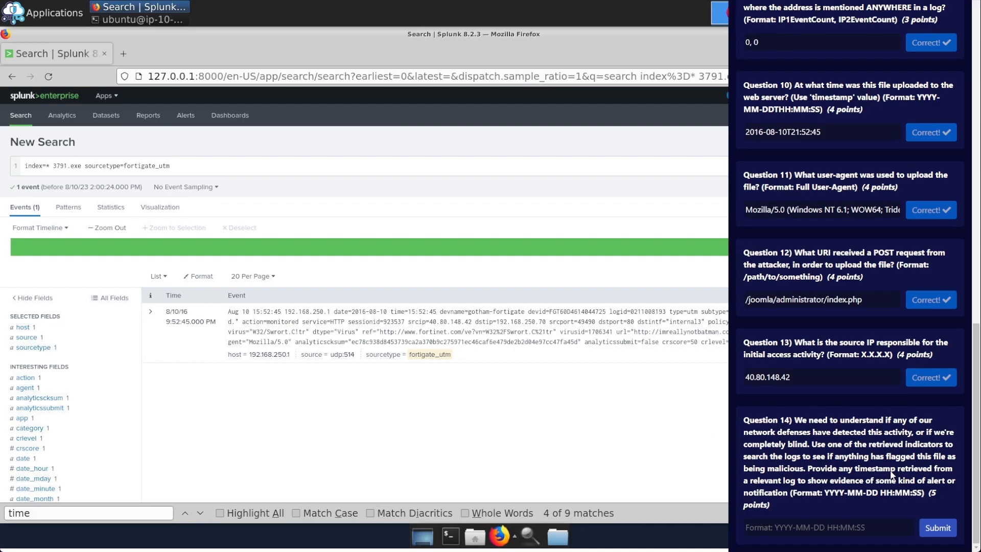
{"action": "left_click", "coordinate": [881, 3]}
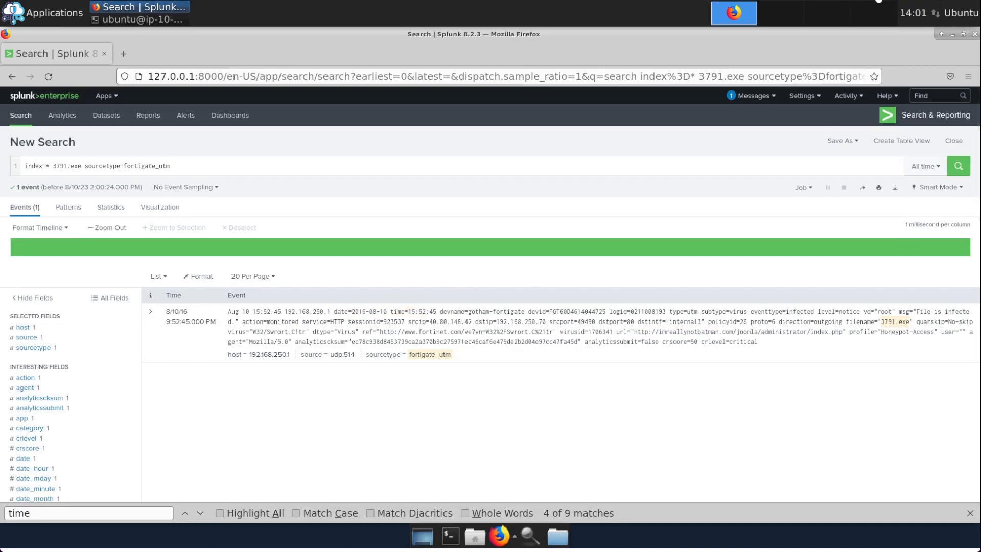
{"action": "left_click", "coordinate": [874, 4]}
{"action": "scroll", "coordinate": [853, 260], "scroll_direction": "down", "scroll_amount": 15}
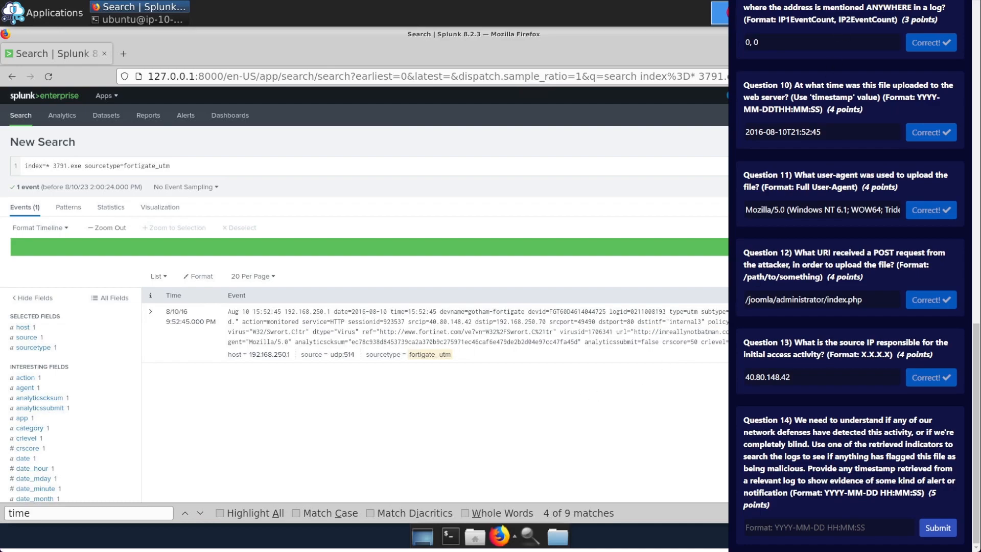
{"action": "left_click", "coordinate": [875, 3]}
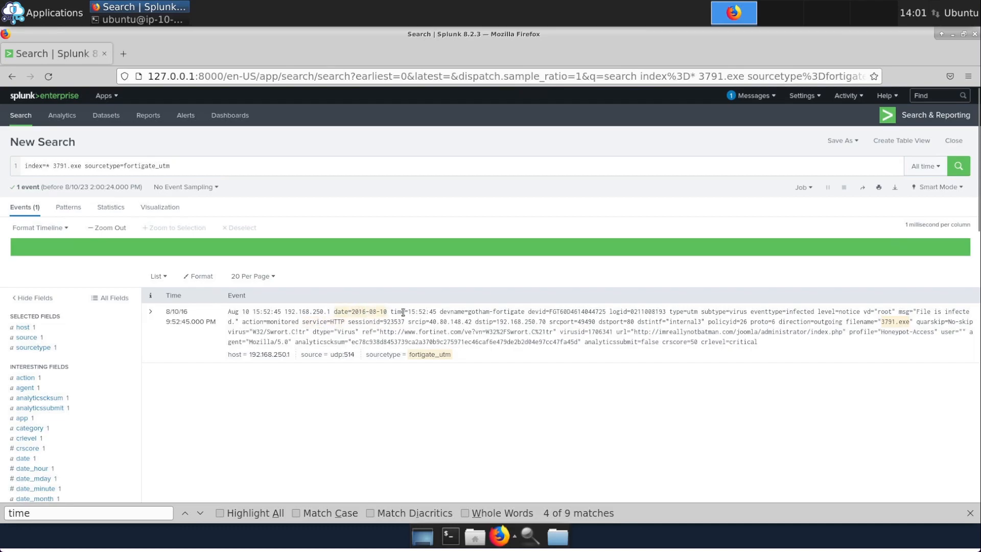
Copy the date 2016-08-10 from the fortigate_utm event and paste it into the Question 14 answer
{"action": "left_click_drag", "start_coordinate": [980, 12], "coordinate": [954, 13]}
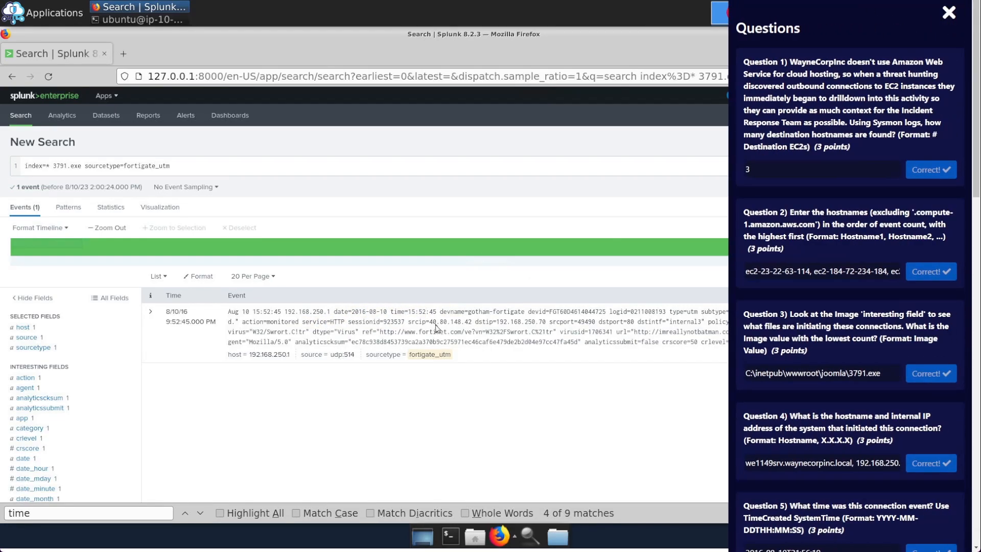
{"action": "left_click_drag", "start_coordinate": [355, 314], "coordinate": [387, 311]}
{"action": "left_click", "coordinate": [360, 370]}
{"action": "right_click", "coordinate": [387, 312]}
{"action": "left_click", "coordinate": [409, 318]}
{"action": "scroll", "coordinate": [794, 446], "scroll_direction": "down", "scroll_amount": 1}
{"action": "scroll", "coordinate": [795, 447], "scroll_direction": "down", "scroll_amount": 15}
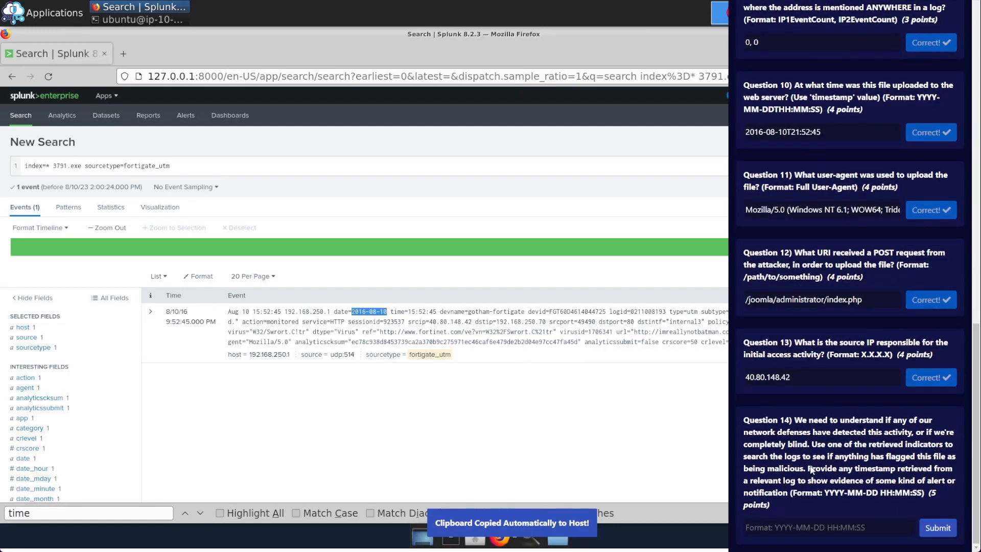
{"action": "left_click", "coordinate": [830, 532]}
{"action": "scroll", "coordinate": [845, 529], "scroll_direction": "down", "scroll_amount": 7}
{"action": "key", "text": "ctrl+v"}
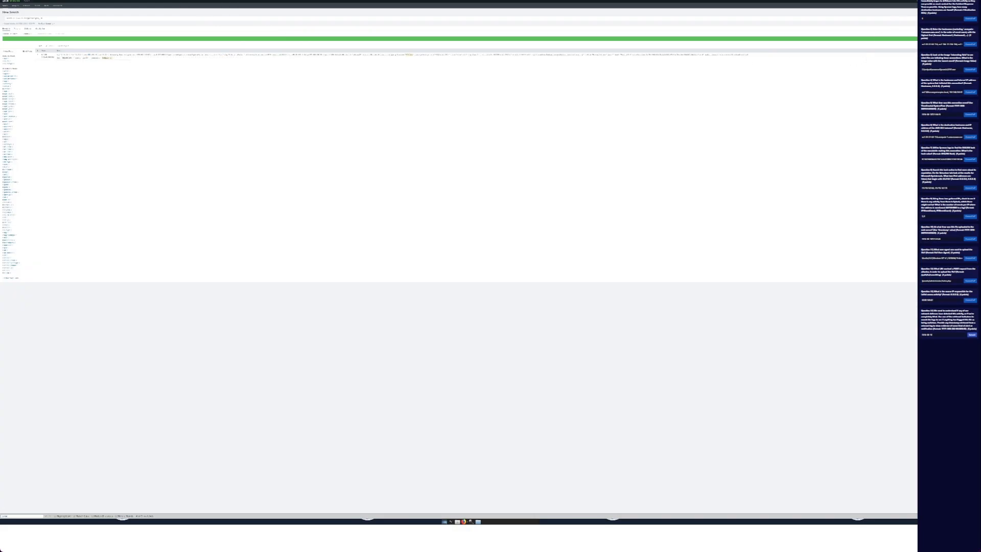
{"action": "scroll", "coordinate": [935, 79], "scroll_direction": "up", "scroll_amount": 5}
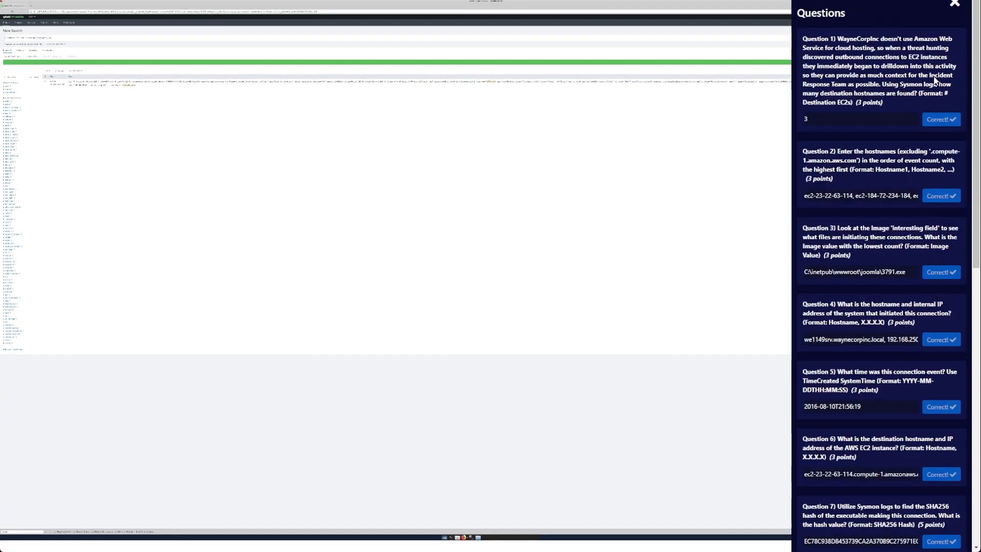
{"action": "scroll", "coordinate": [935, 81], "scroll_direction": "up", "scroll_amount": 2}
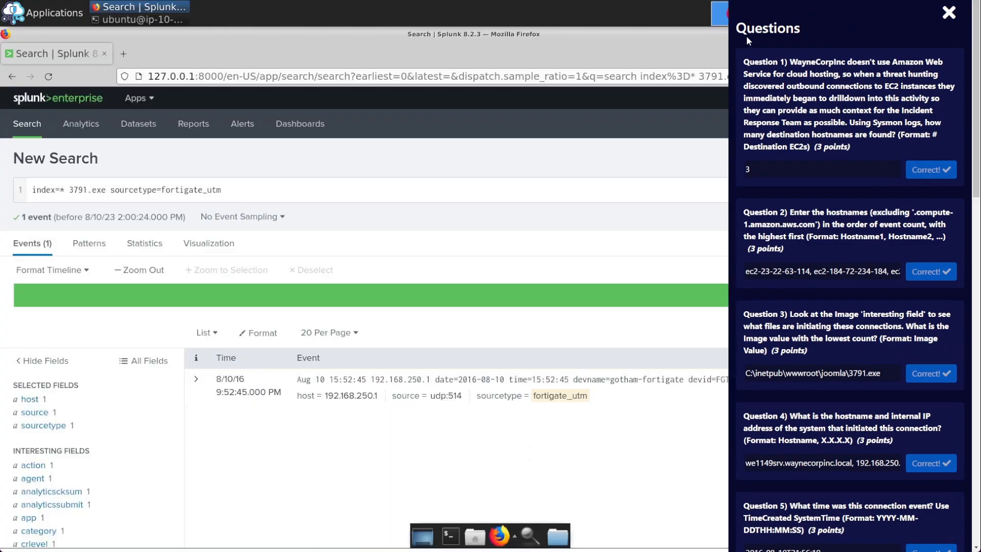
{"action": "scroll", "coordinate": [889, 381], "scroll_direction": "down", "scroll_amount": 15}
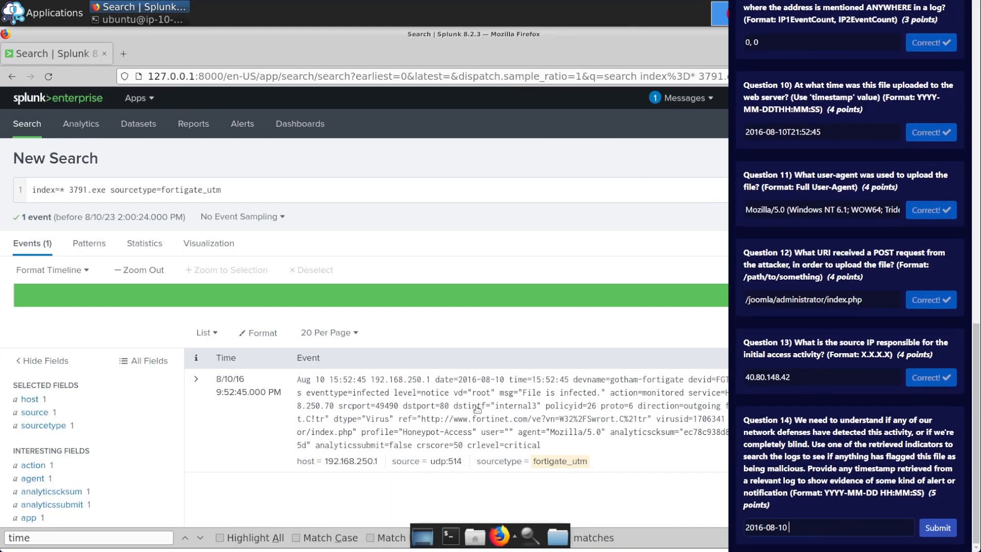
{"action": "scroll", "coordinate": [539, 368], "scroll_direction": "down", "scroll_amount": 5}
{"action": "scroll", "coordinate": [486, 329], "scroll_direction": "up", "scroll_amount": 12}
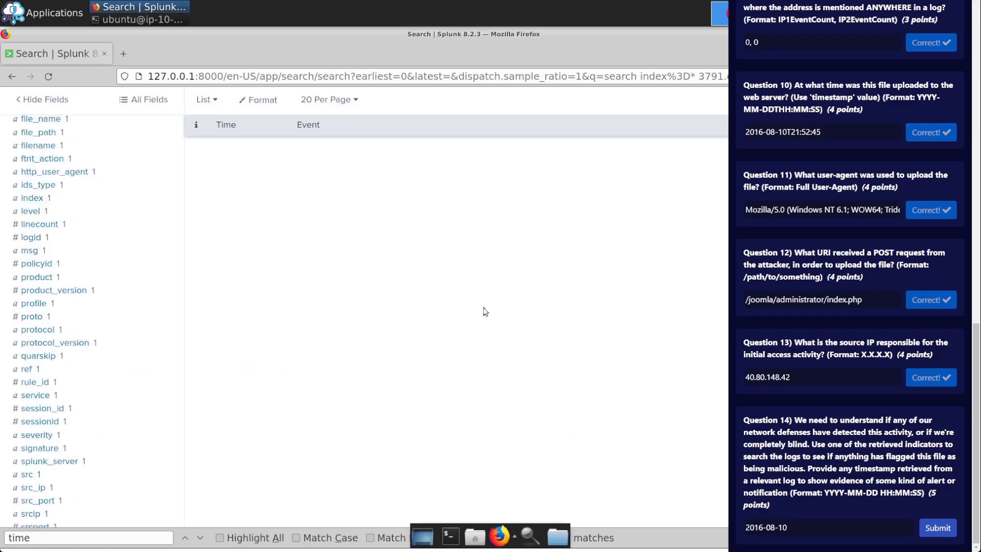
{"action": "scroll", "coordinate": [441, 283], "scroll_direction": "up", "scroll_amount": 10}
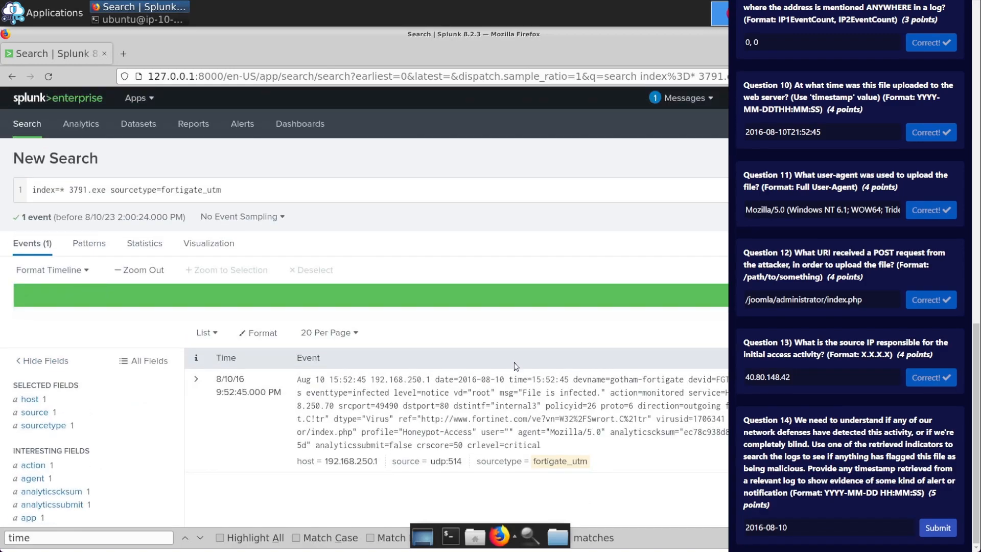
{"action": "left_click_drag", "start_coordinate": [533, 379], "coordinate": [569, 380]}
{"action": "right_click", "coordinate": [559, 379]}
{"action": "left_click", "coordinate": [583, 385]}
{"action": "left_click", "coordinate": [828, 527]}
{"action": "key", "text": "ctrl+v"}
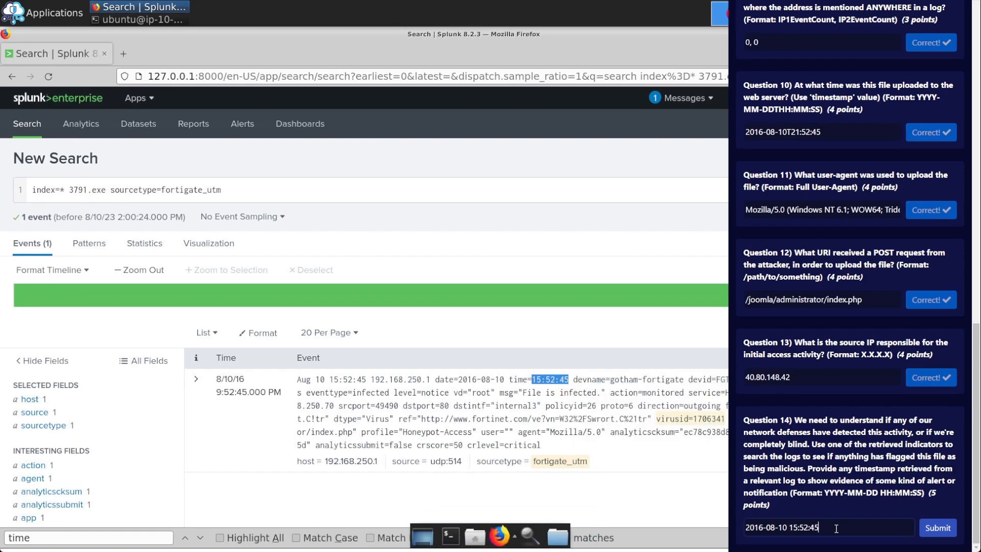
{"action": "left_click", "coordinate": [932, 530]}
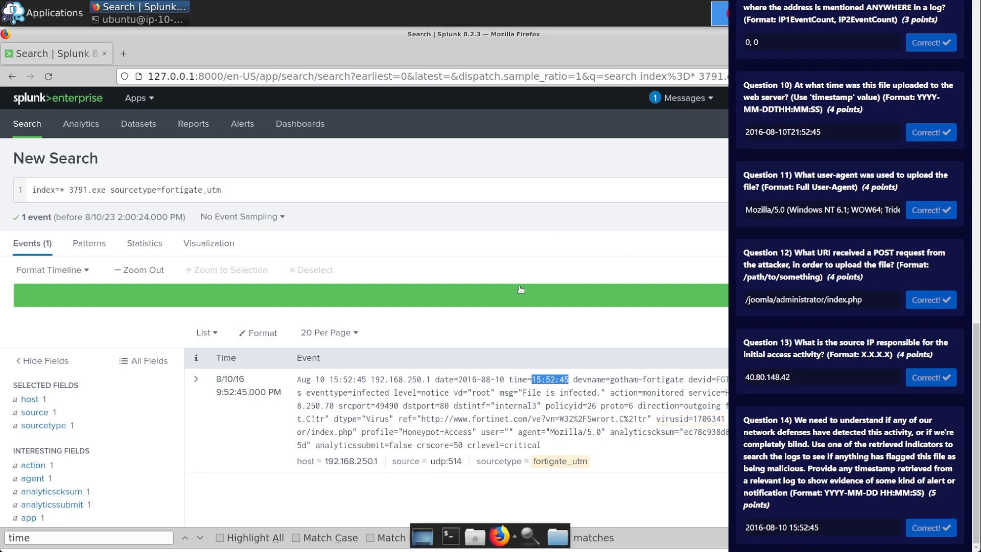
Replace fortigate_utm with suricata as the sourcetype in the 3791.exe search and rerun it
{"action": "left_click", "coordinate": [501, 331]}
{"action": "left_click_drag", "start_coordinate": [113, 190], "coordinate": [256, 186]}
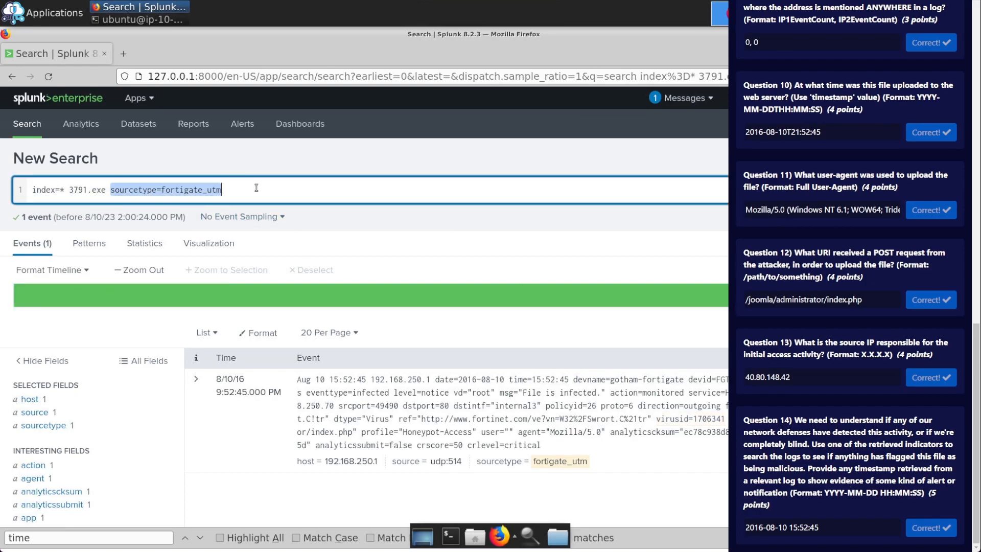
{"action": "left_click", "coordinate": [257, 187]}
{"action": "key", "text": "shift+Left"}
{"action": "key", "text": "shift+Left"}
{"action": "key", "text": "shift+Left"}
{"action": "key", "text": "shift+Left"}
{"action": "key", "text": "shift+Left"}
{"action": "key", "text": "shift+Left"}
{"action": "key", "text": "shift+Left"}
{"action": "key", "text": "shift+Left"}
{"action": "key", "text": "shift+Left"}
{"action": "key", "text": "shift+Left"}
{"action": "key", "text": "shift+Left"}
{"action": "key", "text": "shift+Left"}
{"action": "key", "text": "shift+Left"}
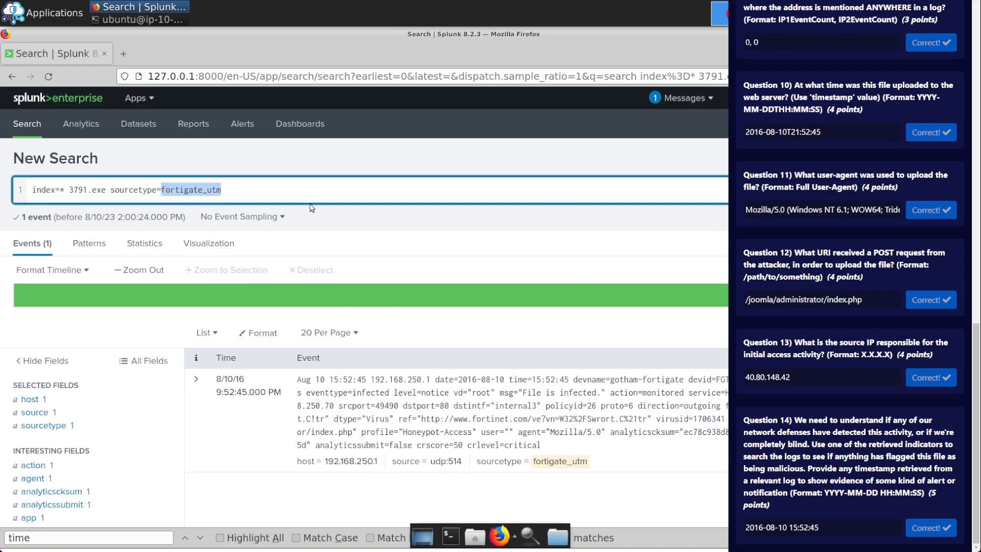
{"action": "type", "text": "suricata"}
{"action": "key", "text": "Return"}
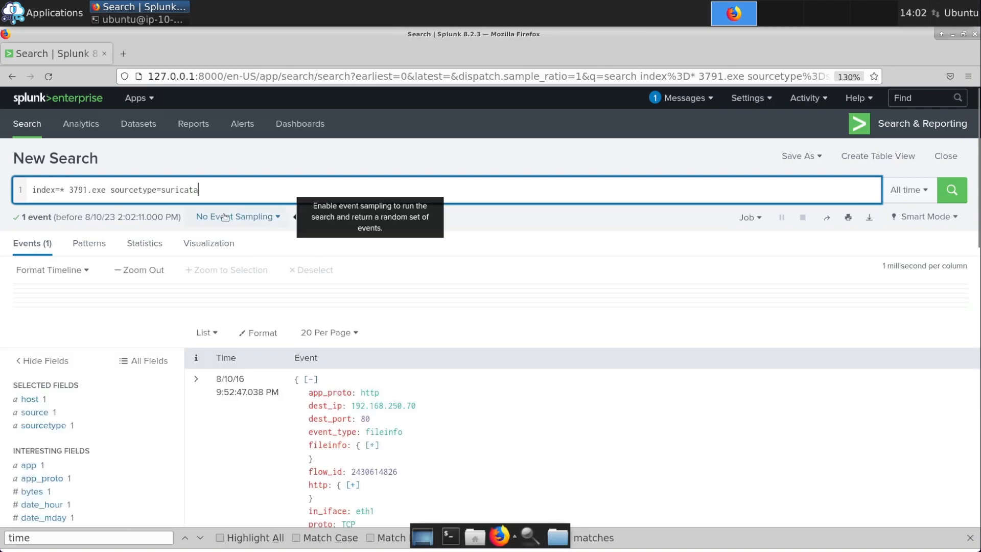
Expand the fileinfo section of the suricata event and examine its file details, source IP and timestamp
{"action": "scroll", "coordinate": [472, 356], "scroll_direction": "down", "scroll_amount": 3}
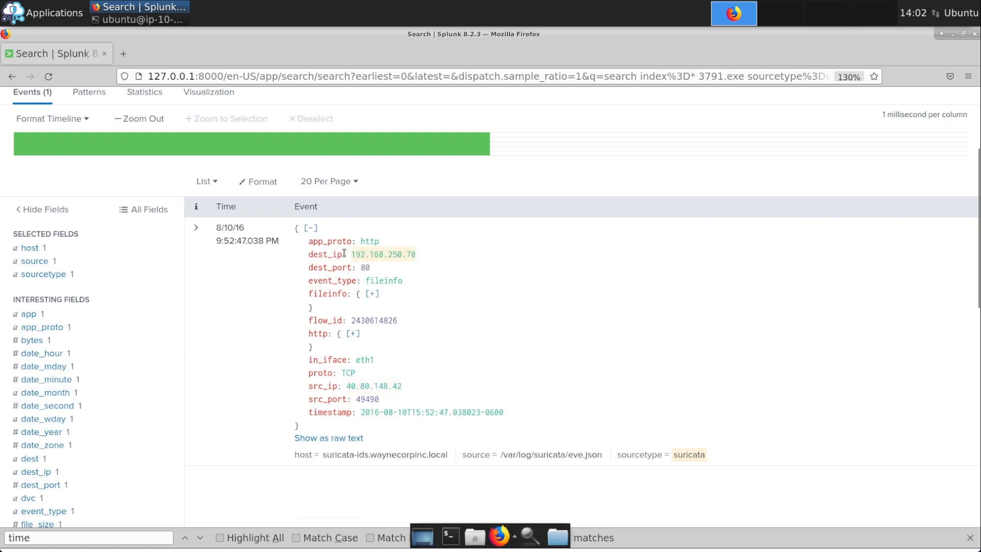
{"action": "left_click", "coordinate": [372, 294]}
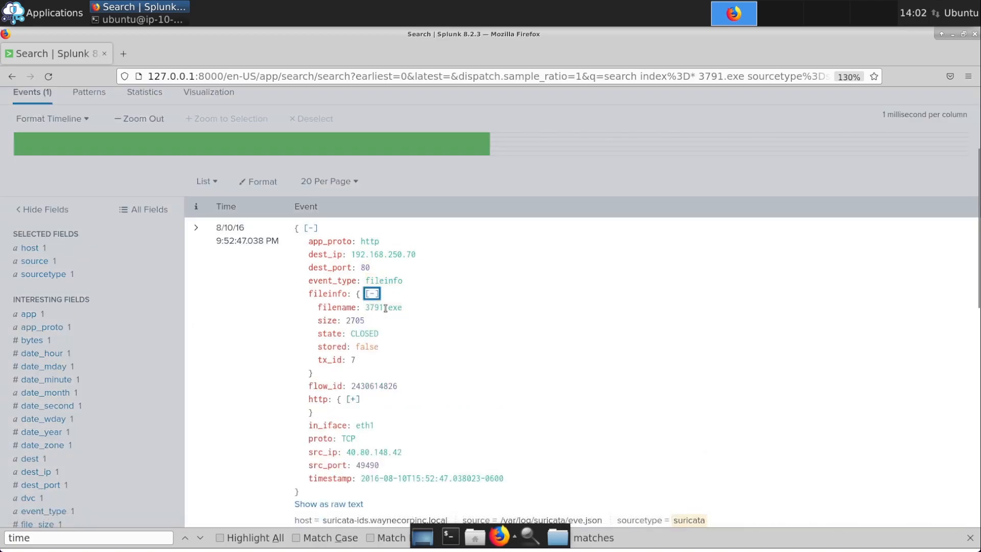
{"action": "scroll", "coordinate": [340, 321], "scroll_direction": "down", "scroll_amount": 5}
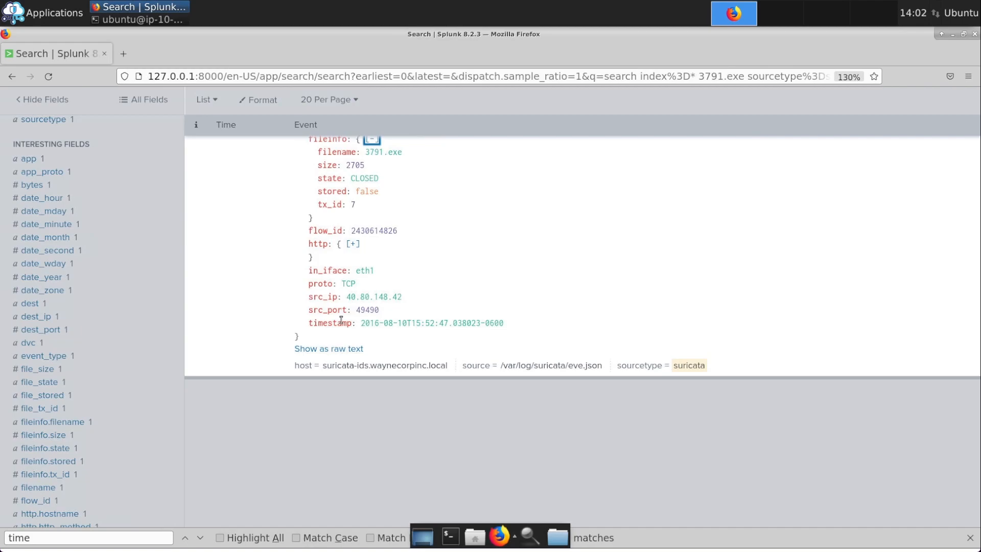
{"action": "left_click", "coordinate": [358, 451]}
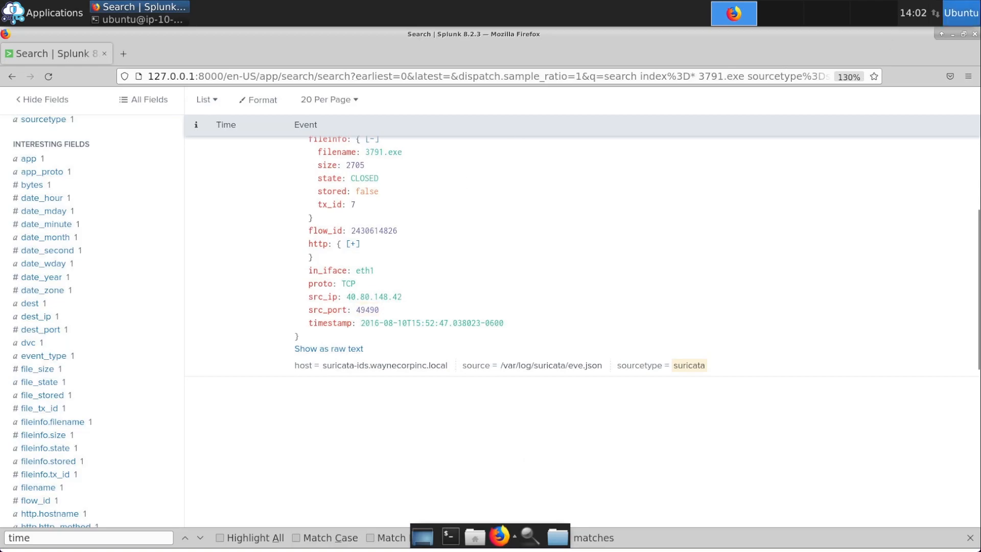
Review the submitted answers through Question 14, and open the lab details and scenario description
{"action": "left_click", "coordinate": [963, 13]}
{"action": "scroll", "coordinate": [878, 272], "scroll_direction": "down", "scroll_amount": 12}
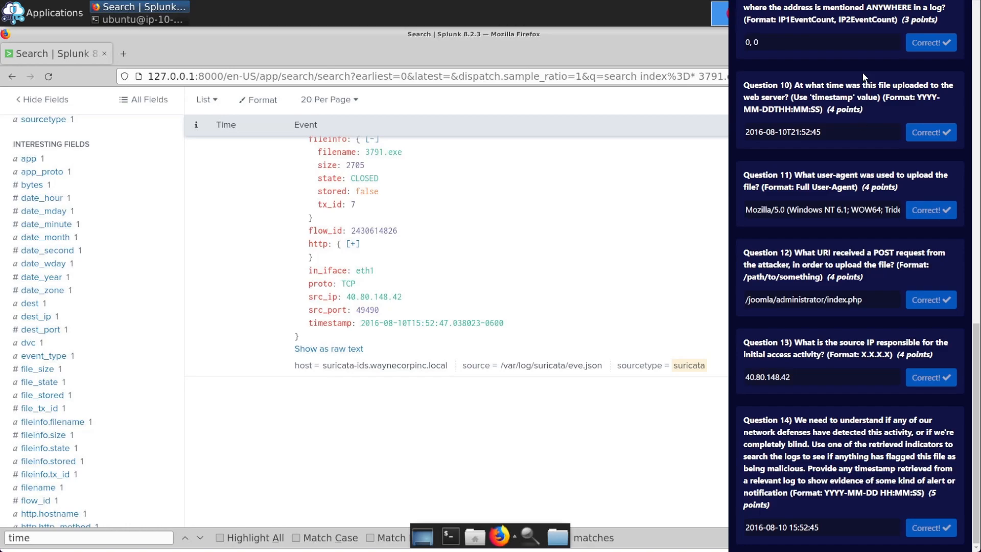
{"action": "left_click", "coordinate": [864, 1]}
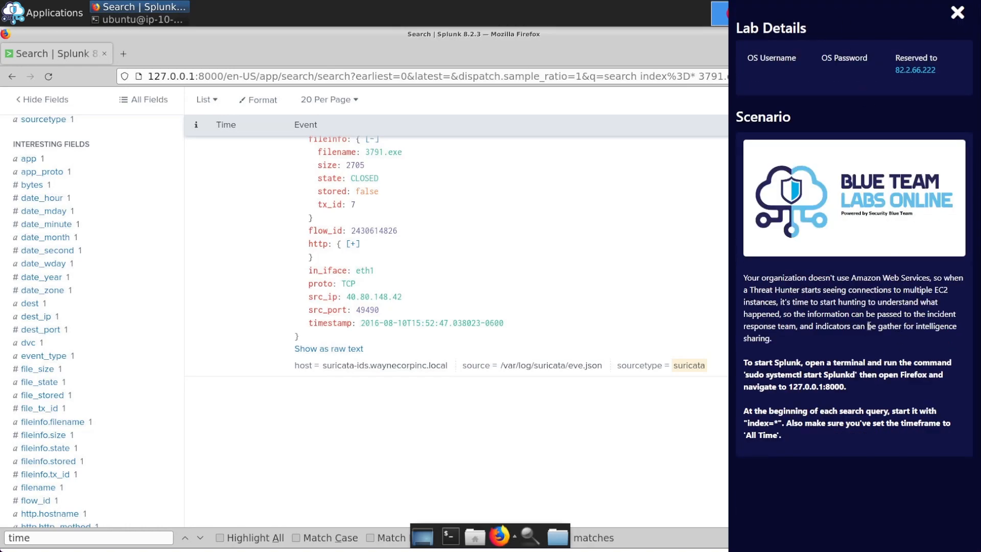